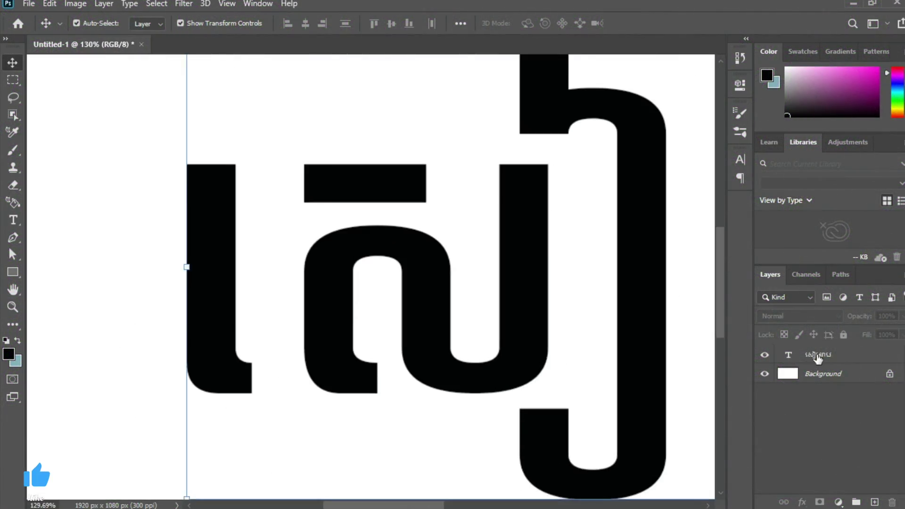
Convert the Khmer text layer into a shape layer with Type > Convert to Shape
left_click(818, 359)
left_click(104, 3)
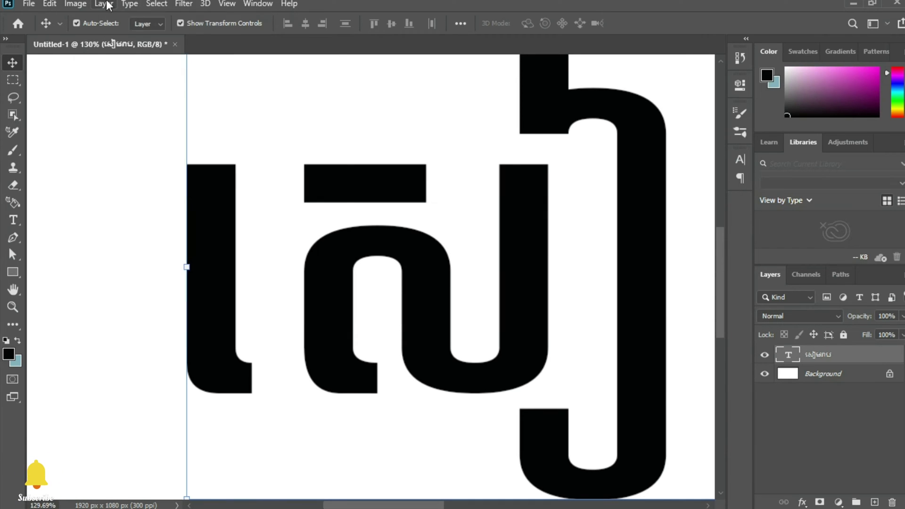
left_click(129, 4)
left_click(221, 144)
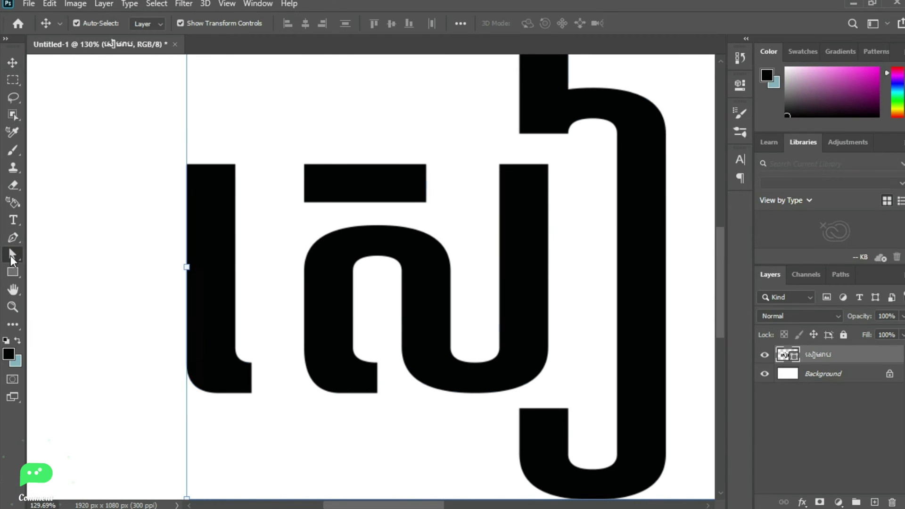
Marquee-select the top anchors of the first letter's upright stroke with Direct Selection
left_click(11, 255)
mouse_move(172, 132)
left_mouse_down()
mouse_move(245, 233)
mouse_move(215, 300)
left_mouse_up()
scroll(245, 233, "up", 2)
Curve the top of the first letter's stroke and remove the extra inner anchor
left_click(13, 238)
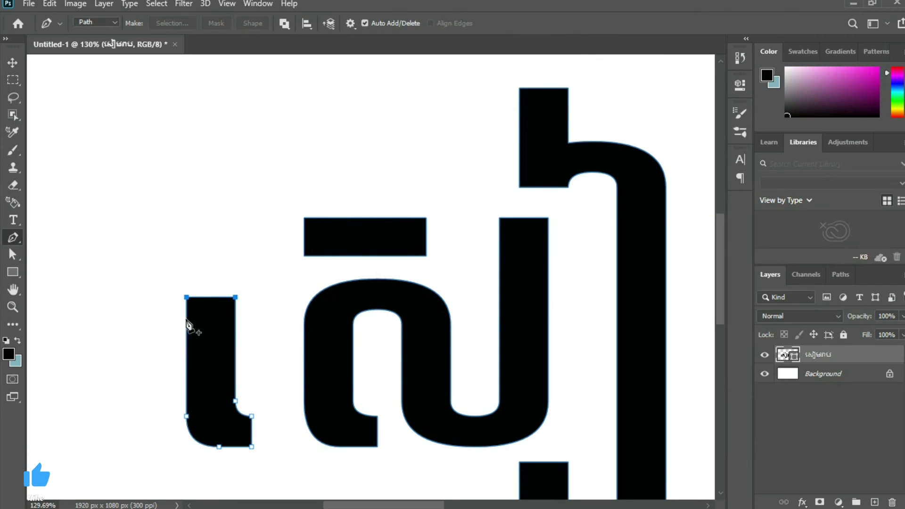
left_click(12, 255)
left_click(187, 298)
left_click_drag(242, 250, 272, 275)
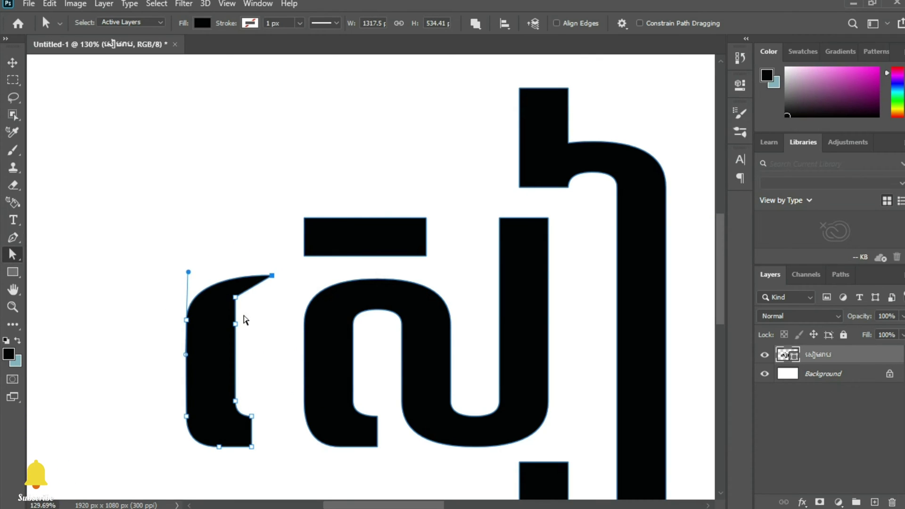
key("p")
left_click(239, 301)
key("a")
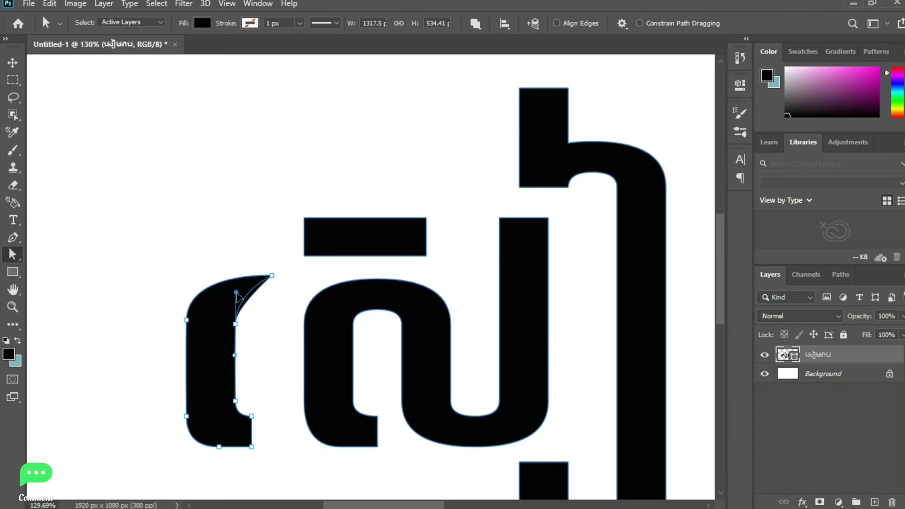
Bulge the first letter's outer edge leftward and shift its inner anchors to reshape the curve
left_click_drag(187, 320, 175, 329)
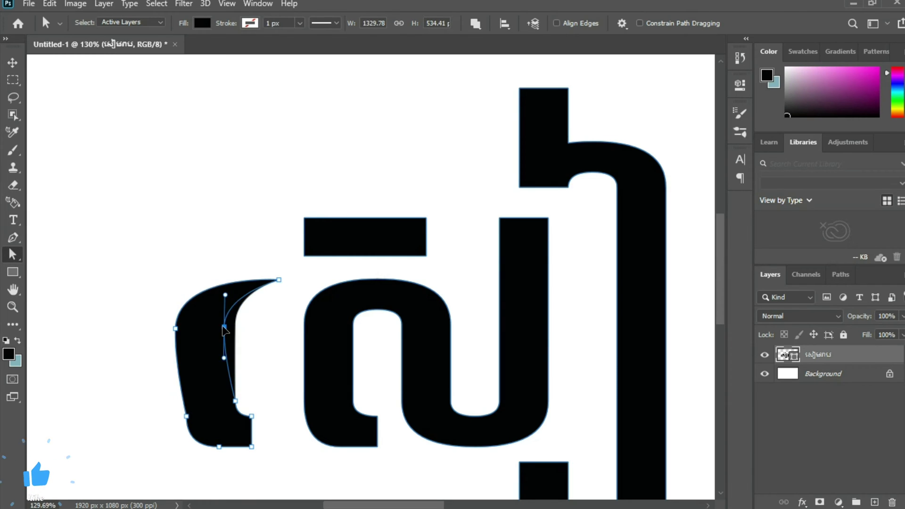
left_click_drag(236, 324, 220, 338)
left_click(13, 238)
left_click(235, 401)
key("a")
left_click_drag(178, 275, 184, 264)
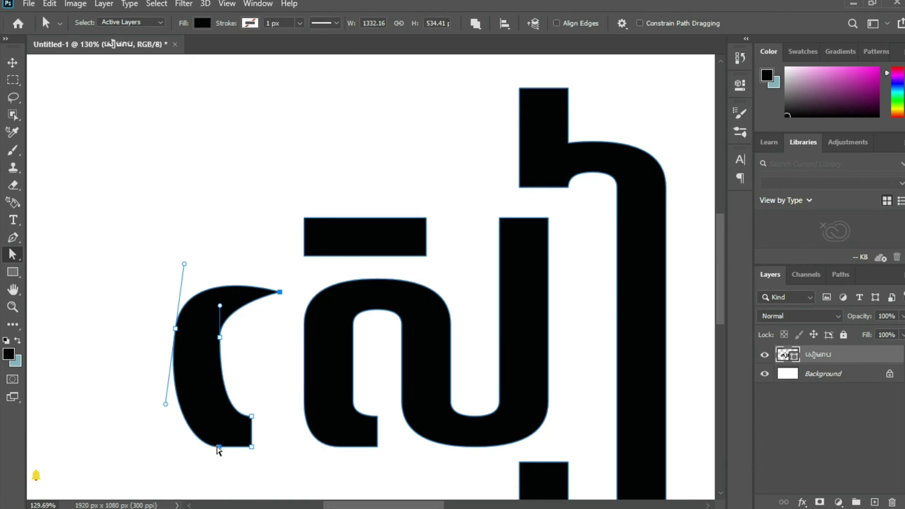
key("p")
key("a")
left_click_drag(199, 447, 189, 446)
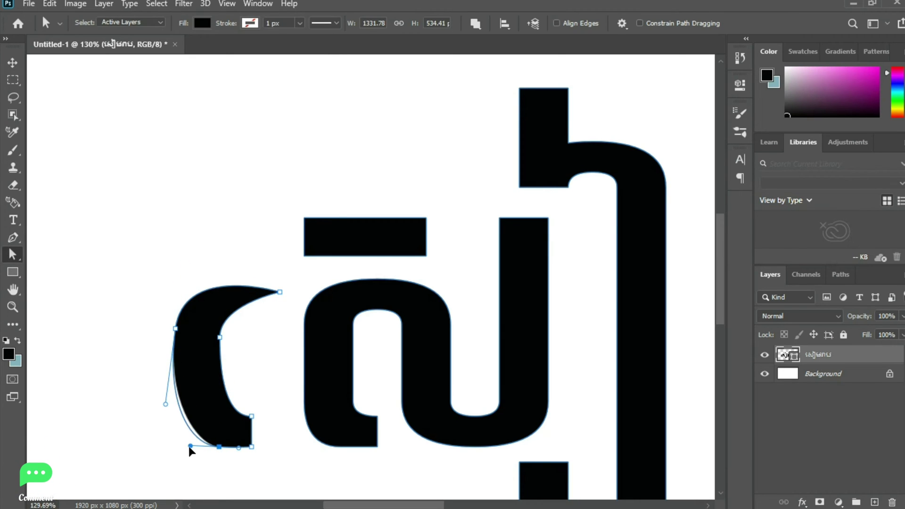
scroll(259, 410, "down", 1)
Pull the lower inner corner up into a hook and smooth the bottom-right corner
left_click(13, 238)
left_click(231, 381)
left_click_drag(251, 395, 269, 372)
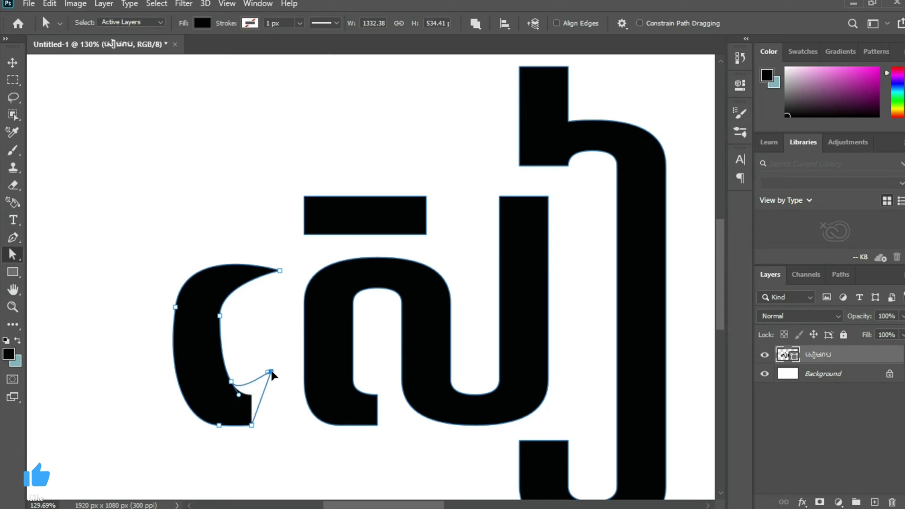
left_click_drag(252, 426, 268, 415)
key("a")
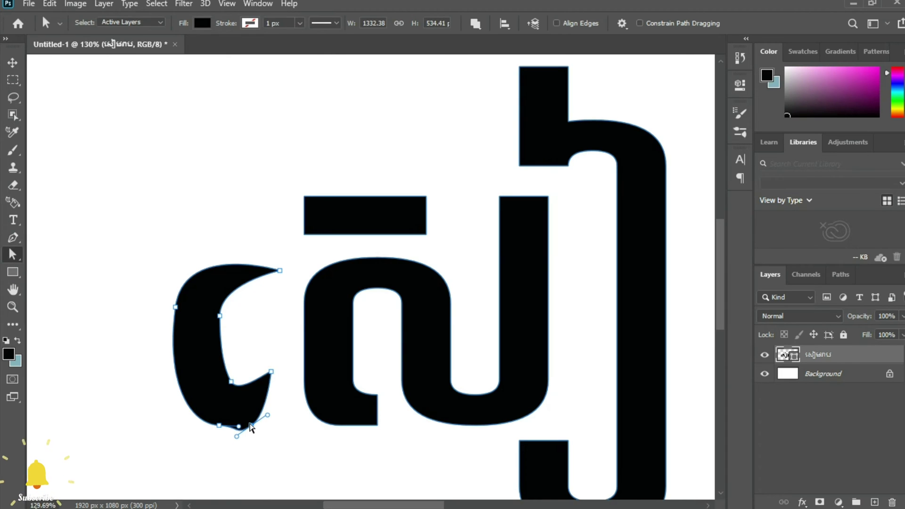
Add an anchor on the top-left curve and pull the letter's top tip down-left
scroll(268, 414, "up", 1)
left_click(220, 337)
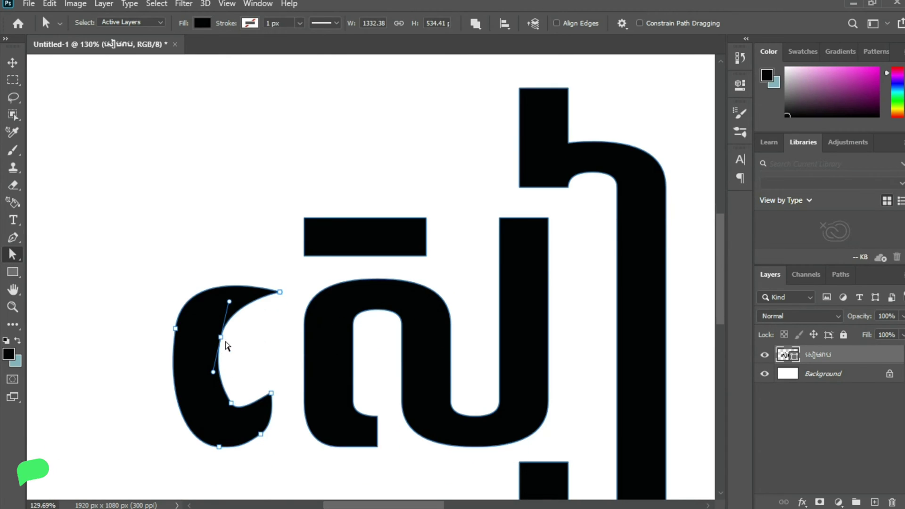
scroll(292, 400, "down", 1)
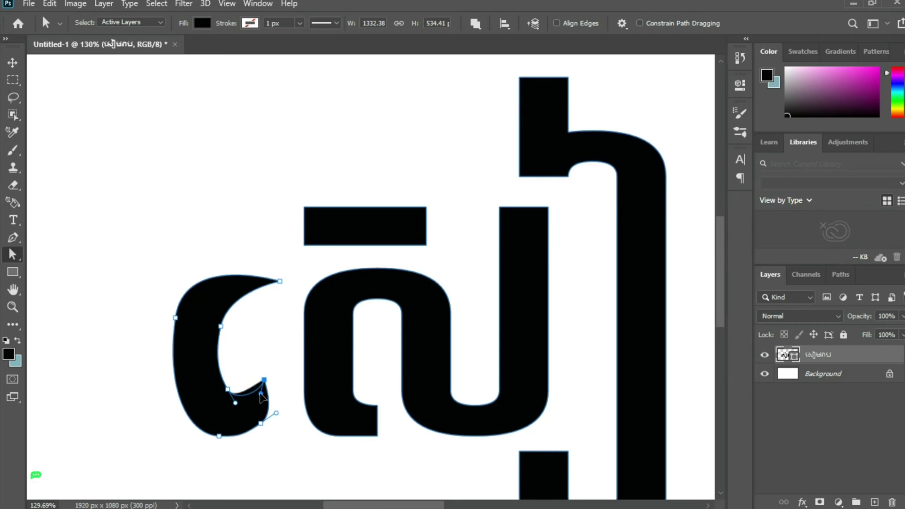
scroll(264, 401, "down", 2)
scroll(278, 401, "up", 2)
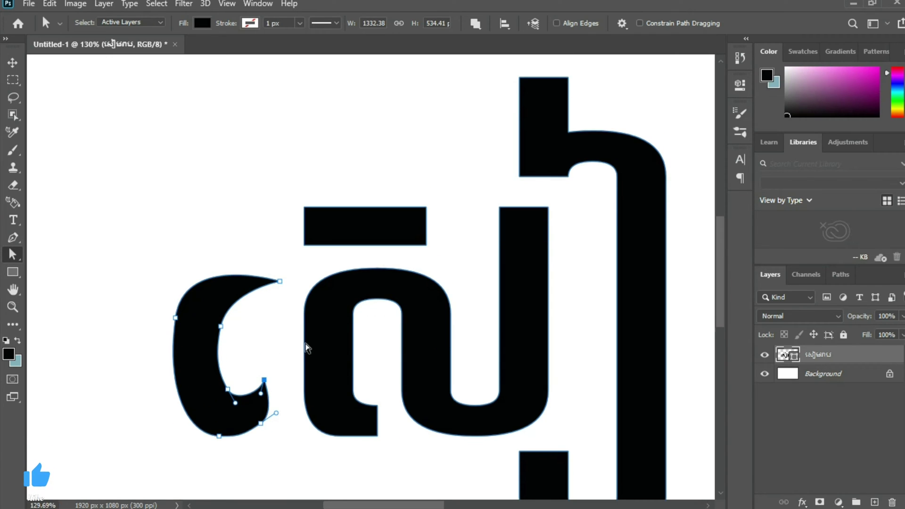
left_click(13, 238)
left_click(202, 287)
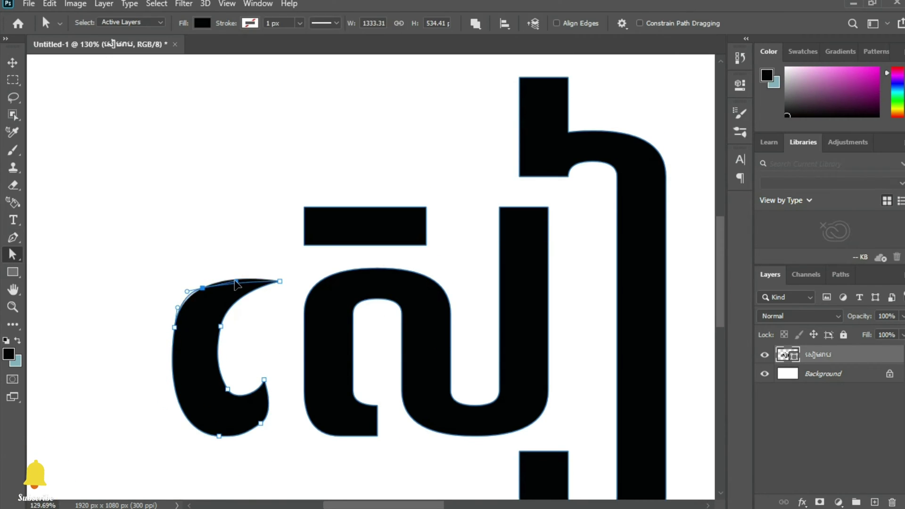
left_click_drag(279, 281, 276, 289)
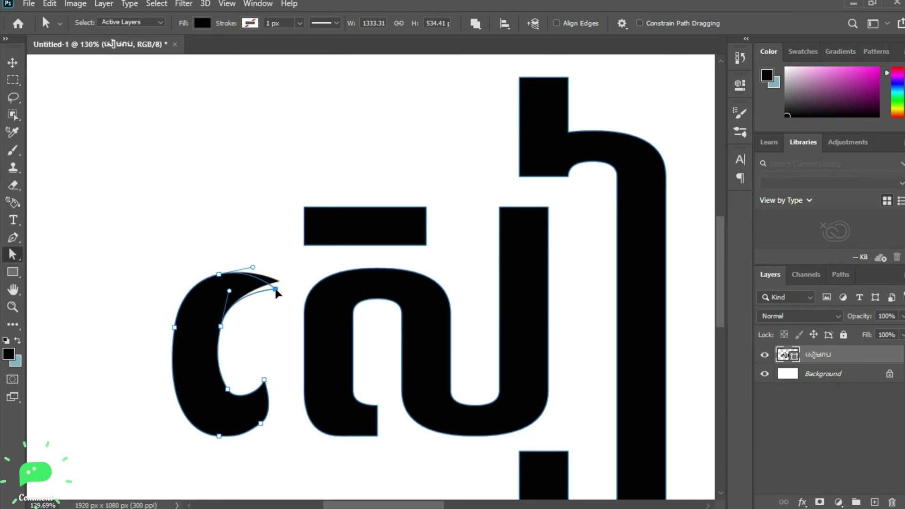
Drag the first letter's bottom anchor to reshape its lower curve
scroll(264, 427, "up", 2)
scroll(229, 414, "down", 1)
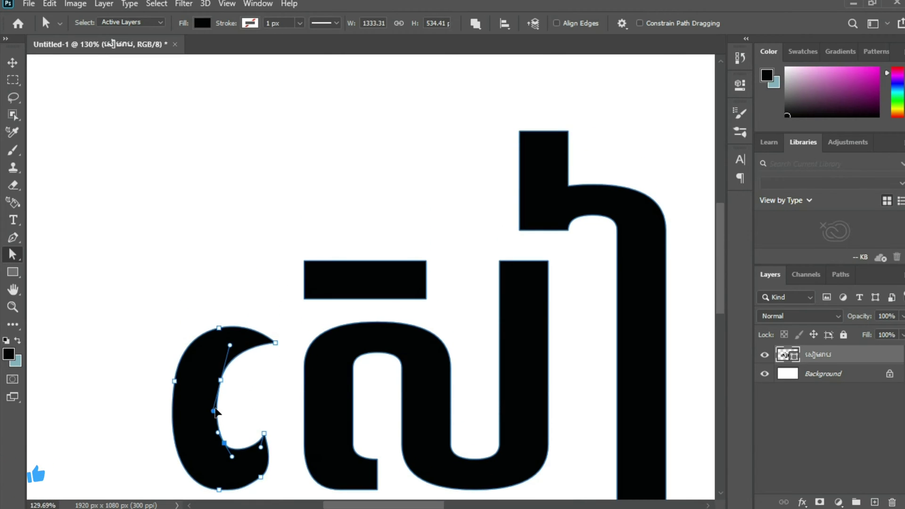
left_click_drag(264, 377, 261, 374)
scroll(261, 369, "down", 2)
scroll(277, 404, "down", 1)
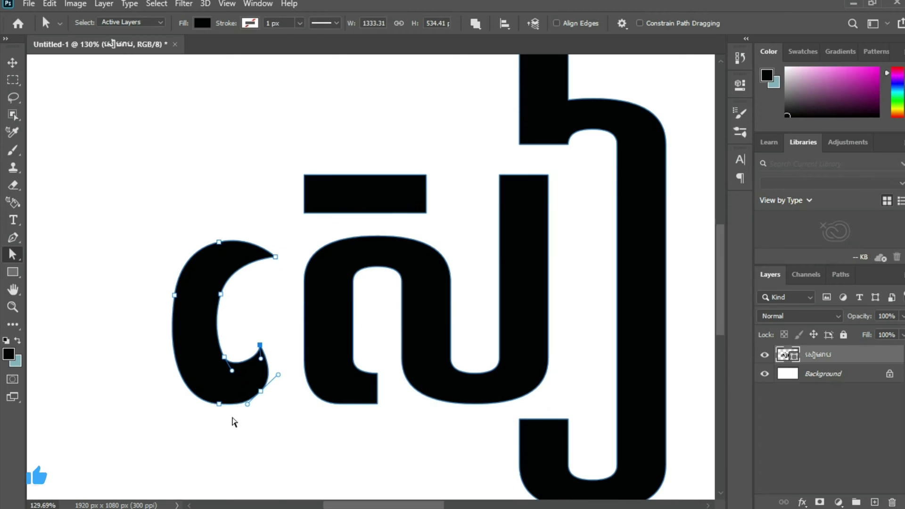
left_click(233, 418)
left_click_drag(235, 410, 168, 369)
scroll(228, 354, "down", 4)
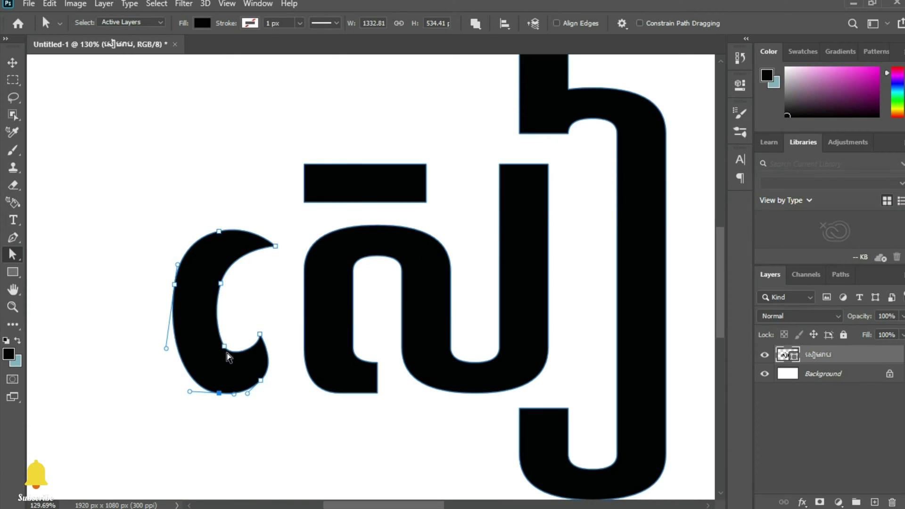
left_click_drag(313, 430, 207, 302)
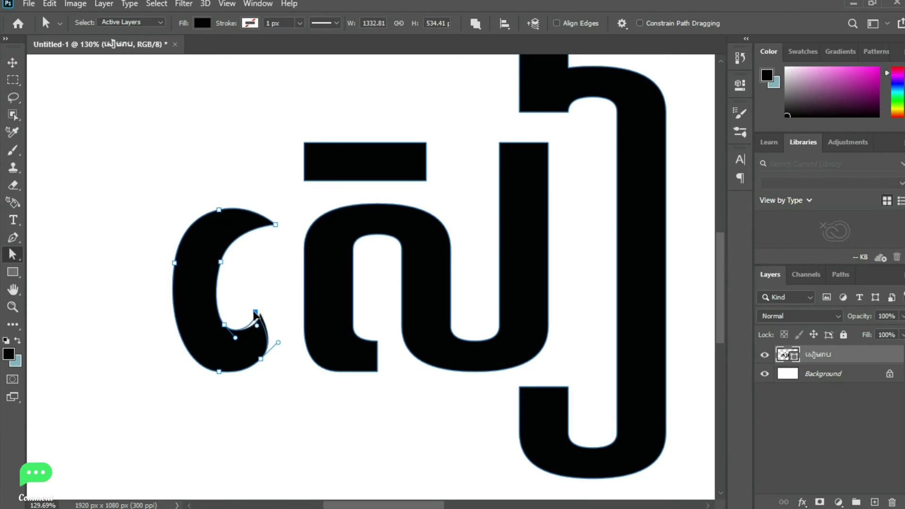
Curve the inner tail of the first letter into its hooked end
left_click_drag(260, 359, 282, 338)
scroll(278, 345, "down", 4)
scroll(284, 356, "up", 2)
scroll(332, 198, "up", 3)
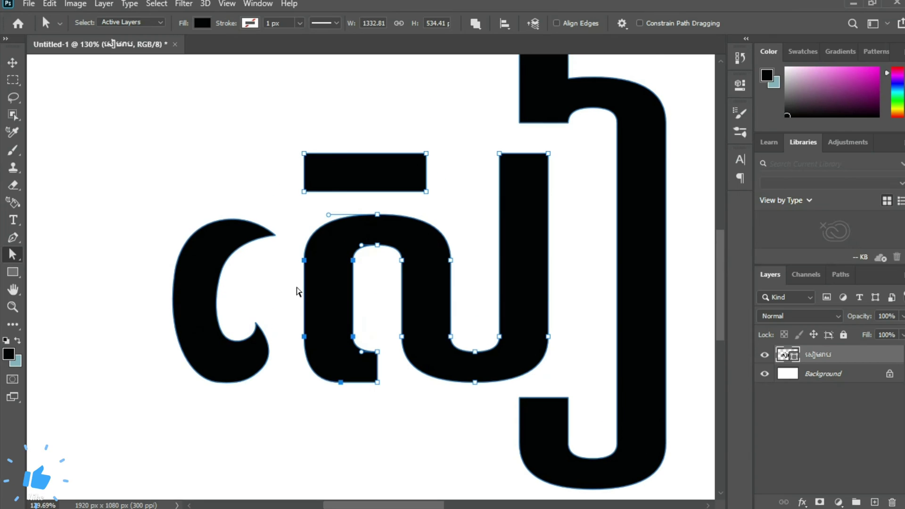
left_click_drag(299, 293, 293, 293)
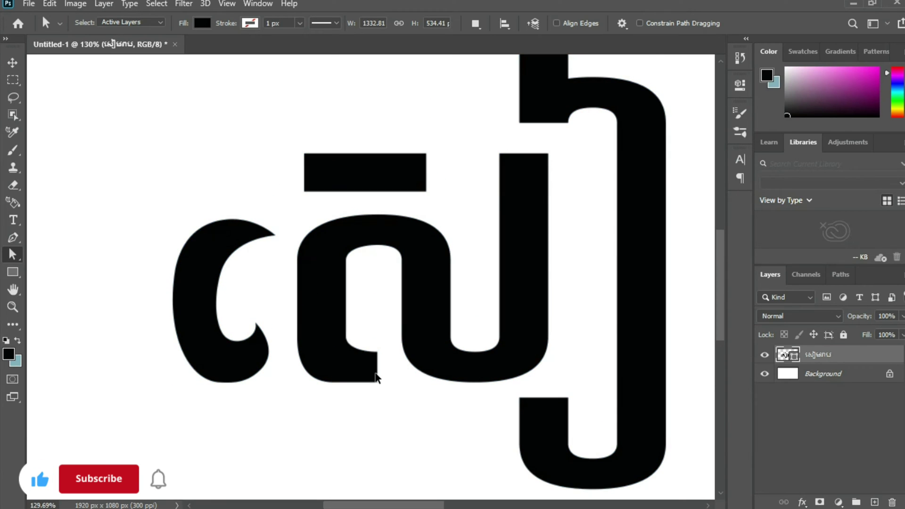
Shift the middle letter's left side leftward and undo an accidental path duplication
key("ctrl+z")
scroll(306, 302, "up", 3)
left_click_drag(306, 310, 297, 319)
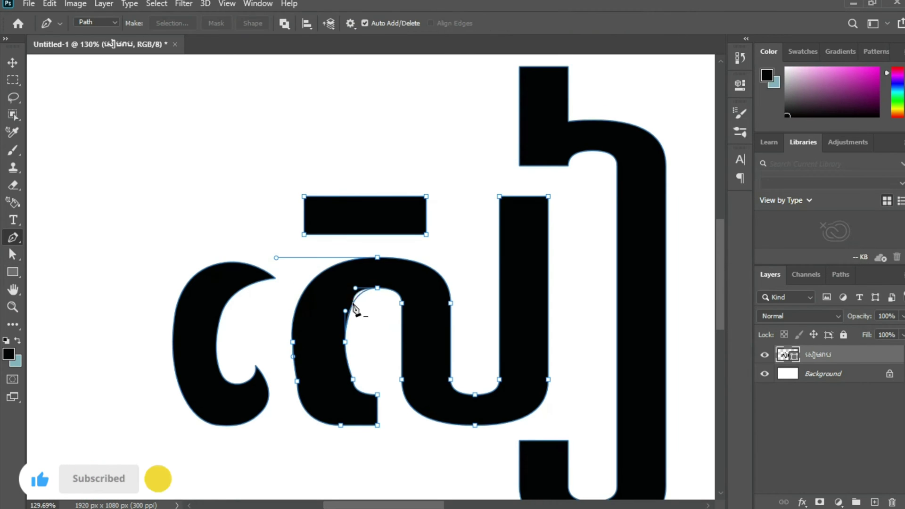
left_click(372, 307)
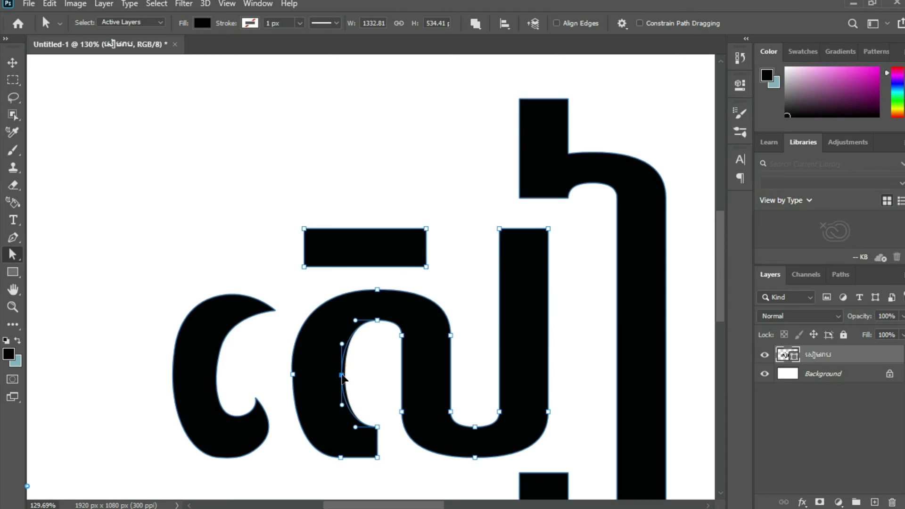
left_click(378, 405)
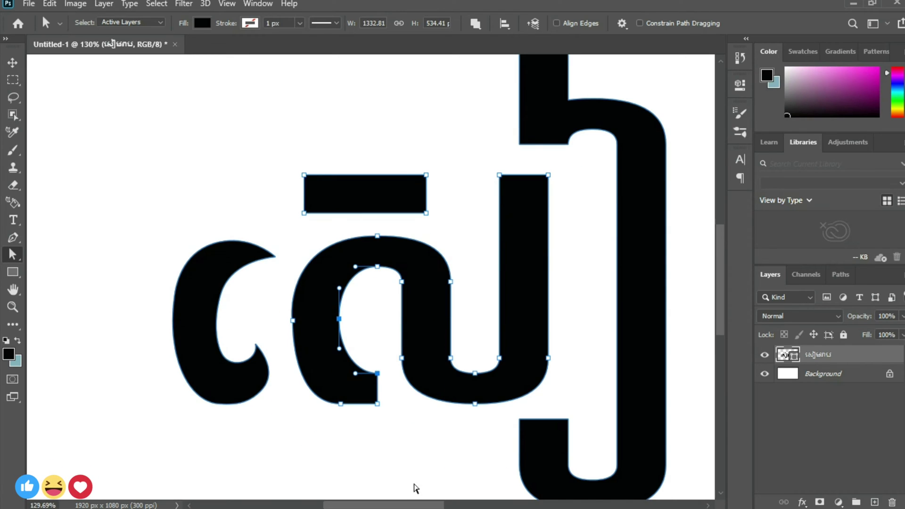
left_click_drag(336, 411, 364, 408)
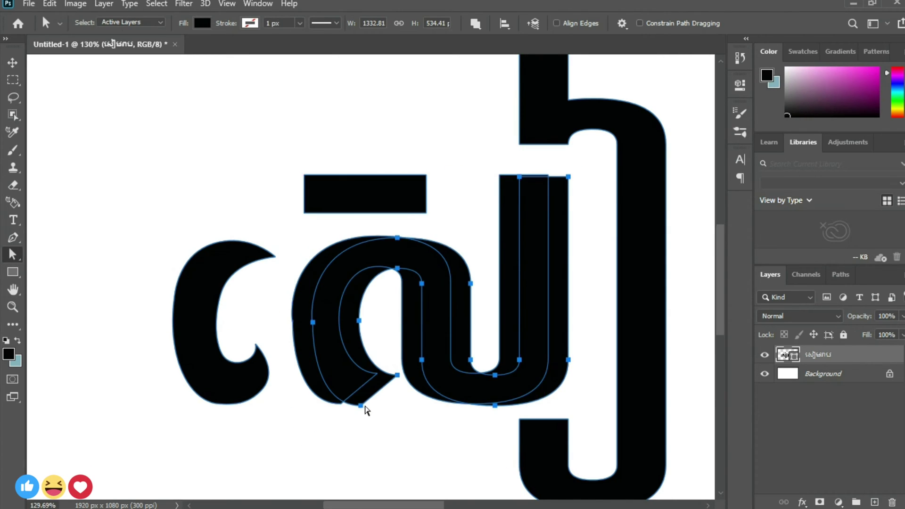
left_click(49, 4)
left_click(106, 18)
Curl the middle letter's inner hook by nudging its bottom anchor slightly right
left_click(341, 405)
key("p")
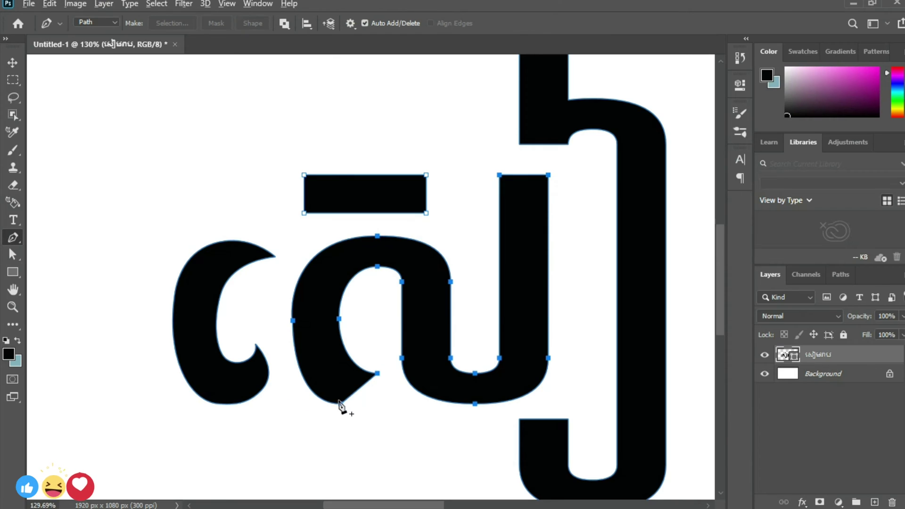
left_click_drag(380, 407, 390, 400)
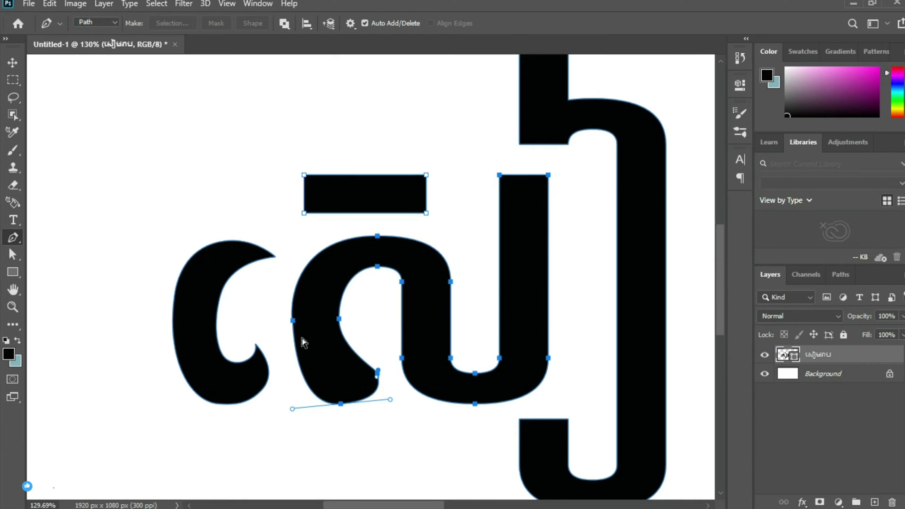
left_click(378, 374)
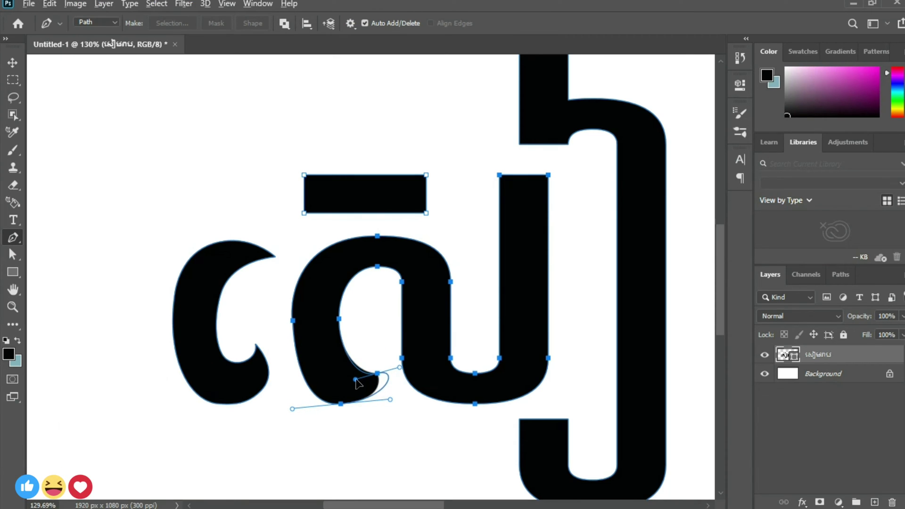
key("a")
left_click_drag(378, 380, 364, 368)
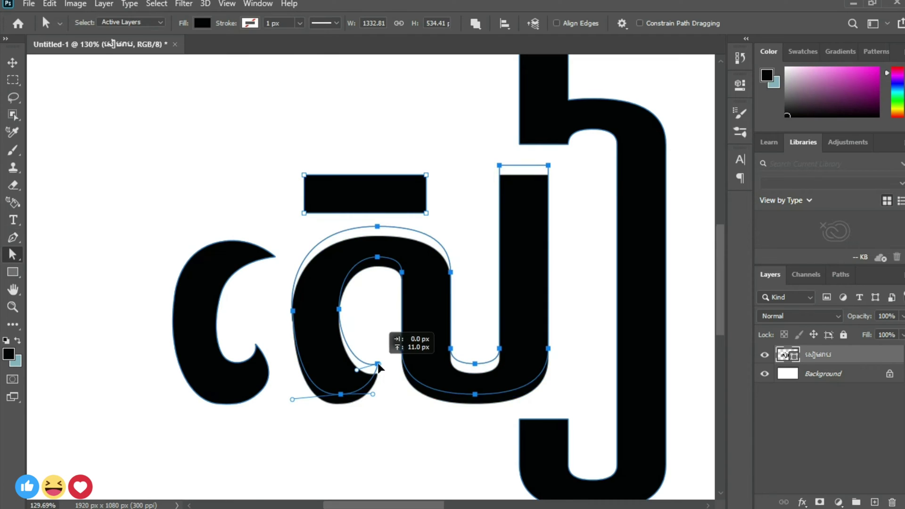
key("ctrl+z")
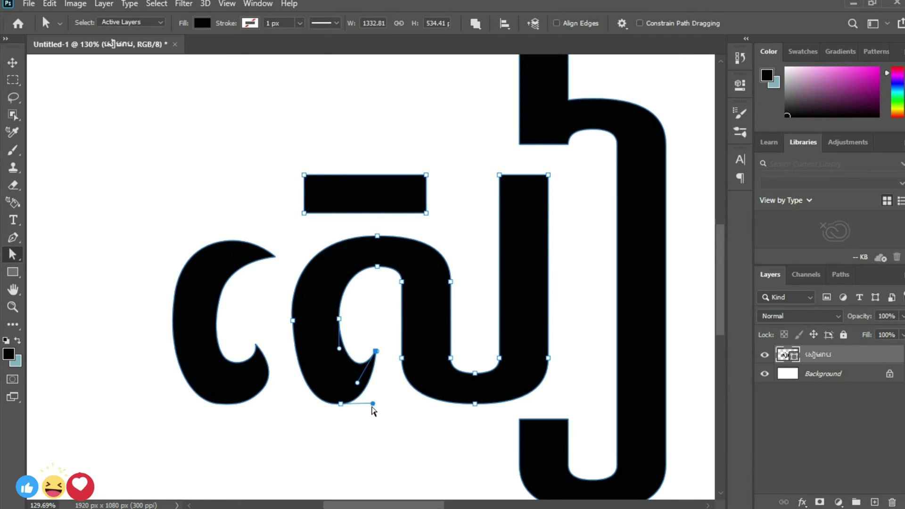
left_click_drag(340, 404, 345, 401)
Add an anchor point on the middle letter's right stem with the Pen tool
scroll(316, 383, "up", 2)
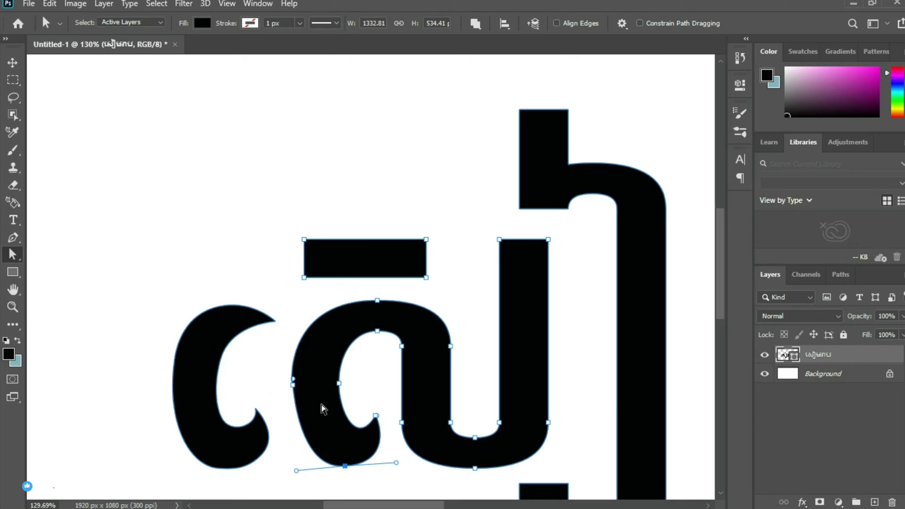
key("p")
left_click(499, 286)
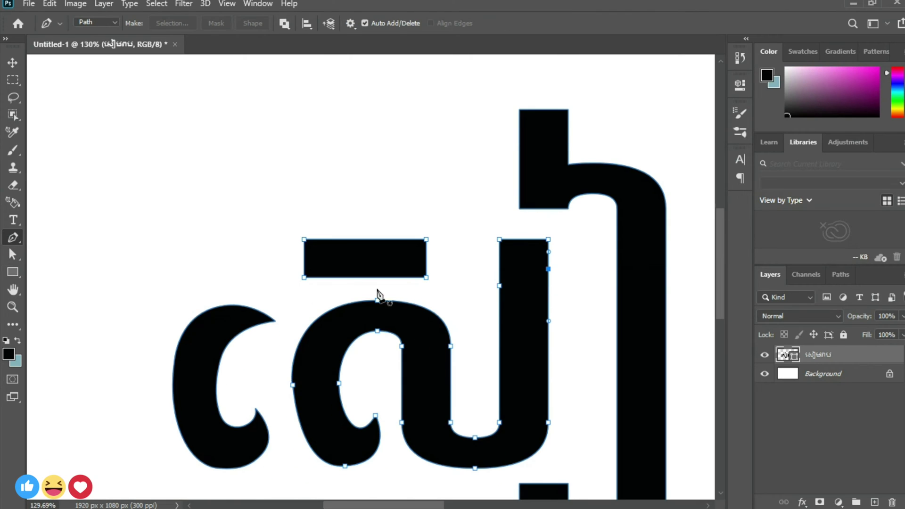
Drag the right stem's top anchor outward into a pointed tip
left_click(13, 254)
left_click_drag(548, 239, 574, 237)
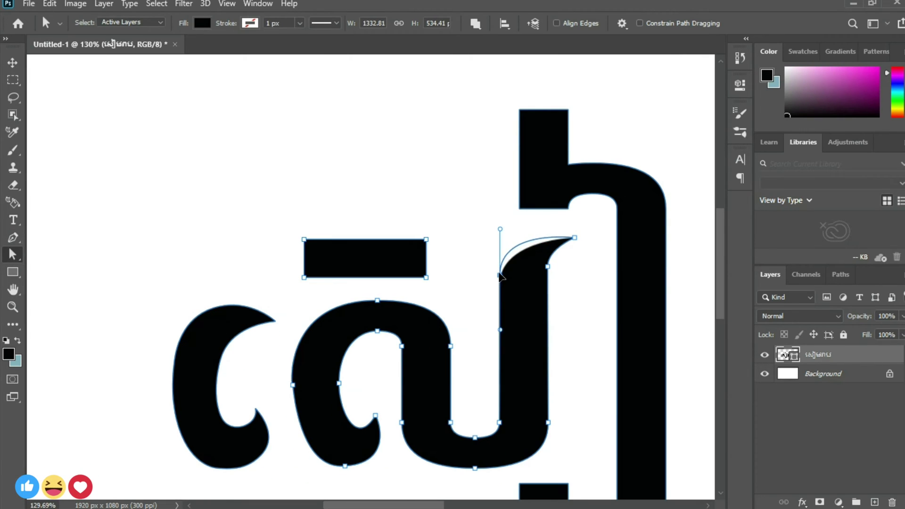
scroll(545, 365, "down", 1)
scroll(449, 269, "up", 2)
left_click_drag(279, 198, 469, 309)
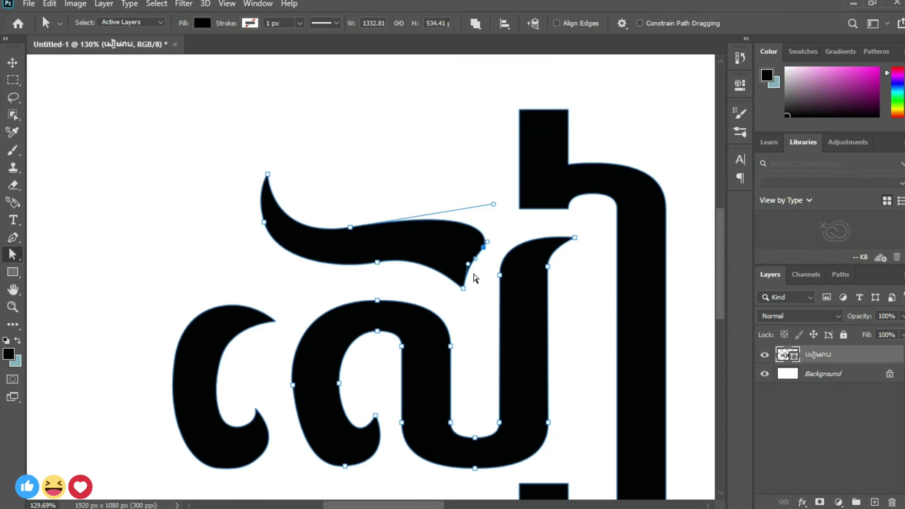
Reshape the top bar's lower-right tail and anchors into a curved flourish
left_click(468, 265)
left_click_drag(483, 271, 460, 288)
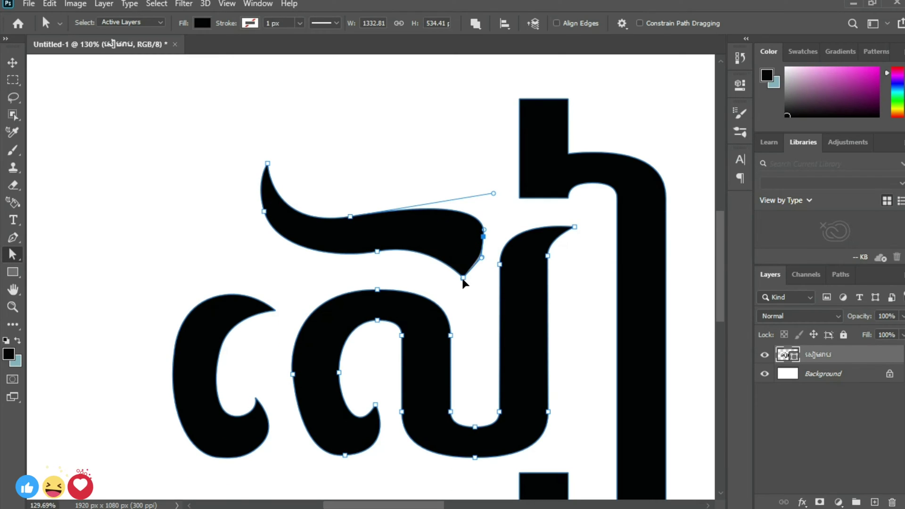
left_click(463, 277)
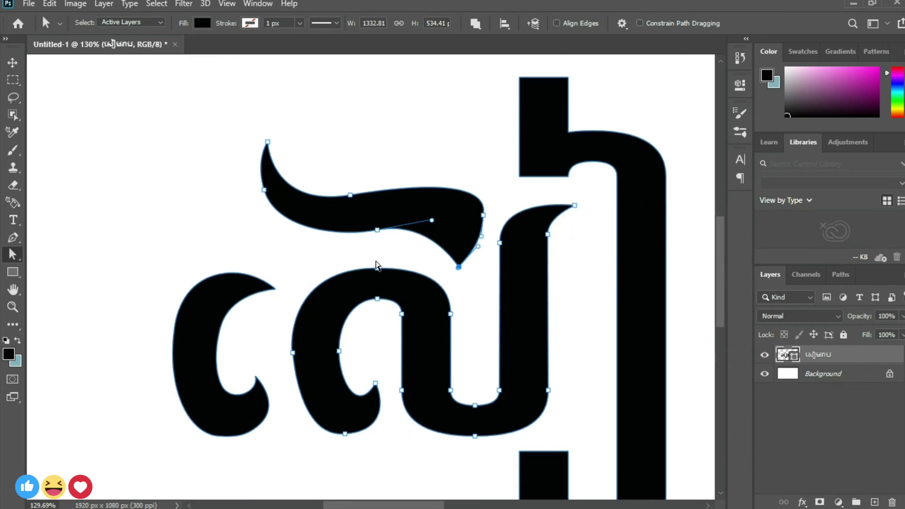
left_click_drag(249, 111, 485, 262)
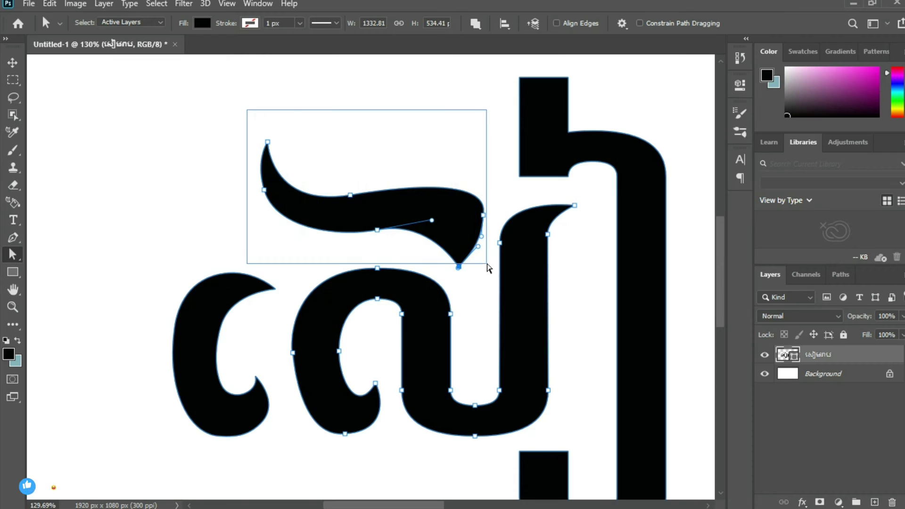
left_click(485, 161)
left_click_drag(486, 167, 249, 262)
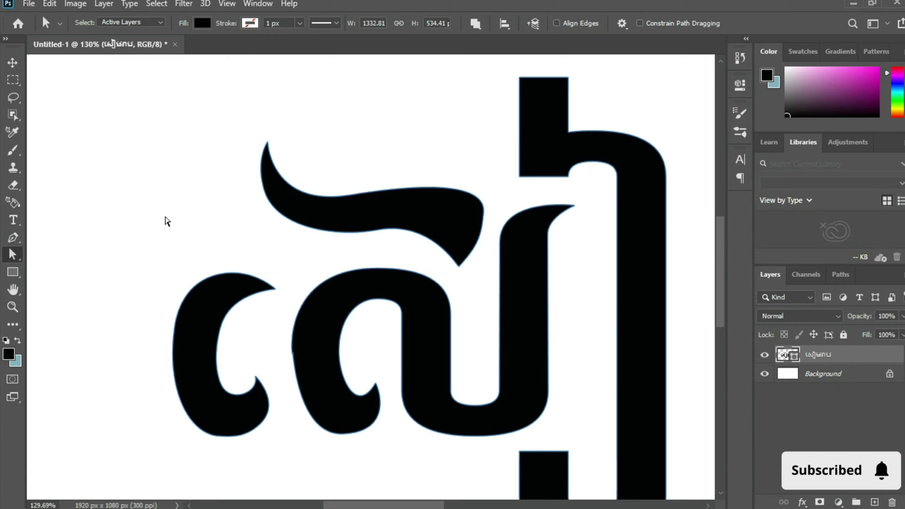
Switch to the Direct Selection tool and select an anchor on the top flourish
left_click_drag(251, 126, 493, 276)
left_click(481, 273)
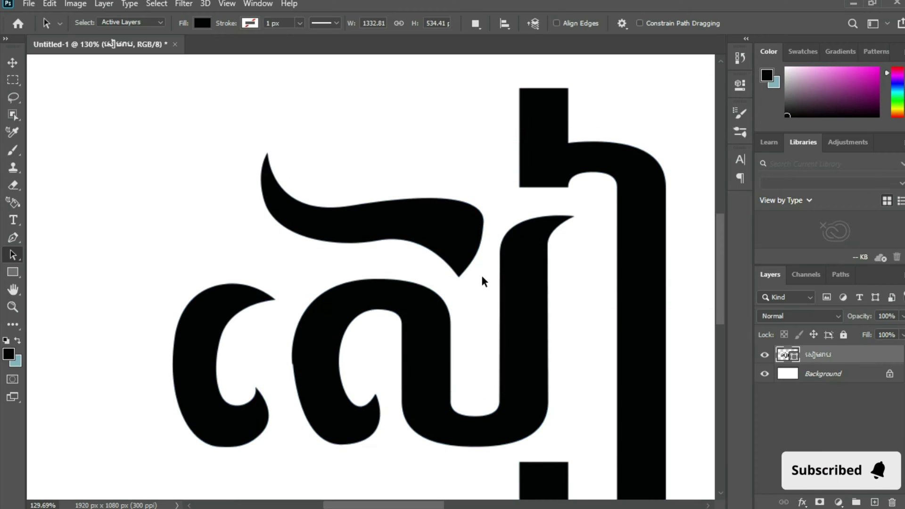
right_click(12, 255)
left_click(46, 268)
left_click(268, 195)
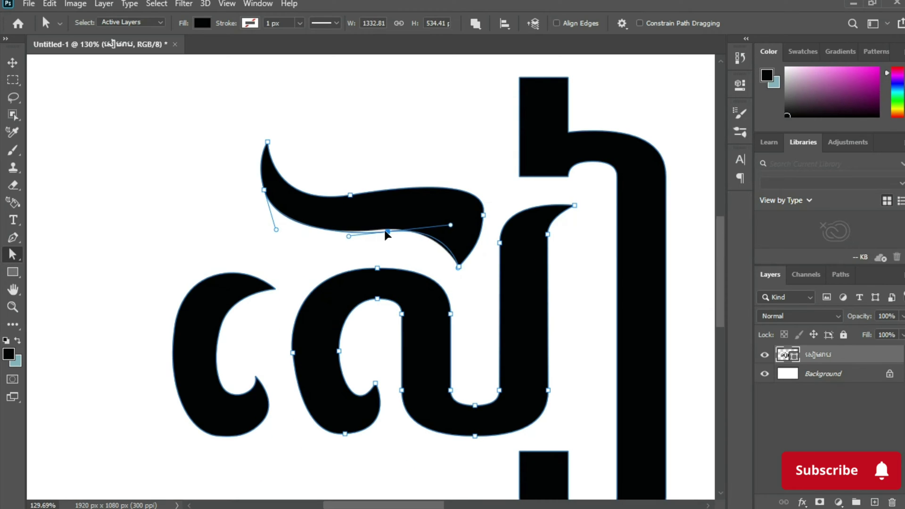
scroll(494, 220, "up", 1)
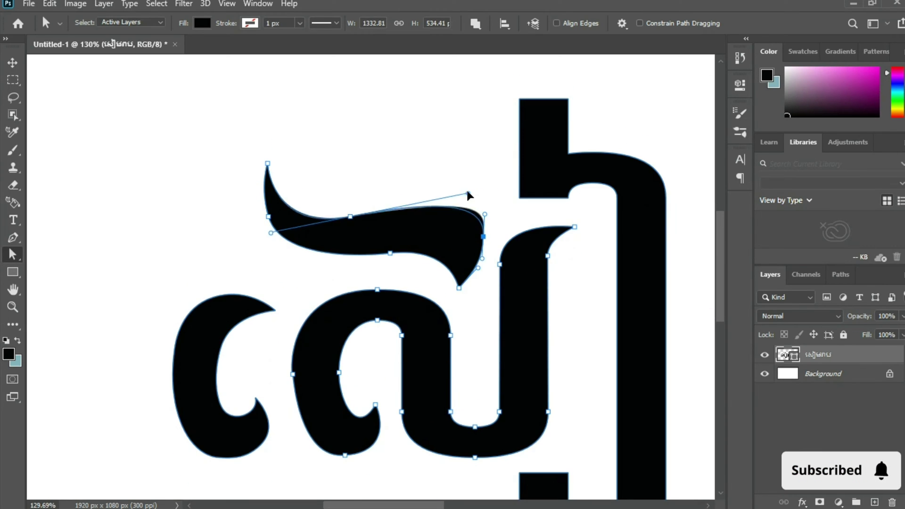
scroll(468, 195, "down", 1)
scroll(384, 269, "up", 3)
scroll(467, 309, "down", 3)
scroll(466, 309, "up", 3)
Reshape the upper-left curve of the middle letter's bowl
left_click(246, 283)
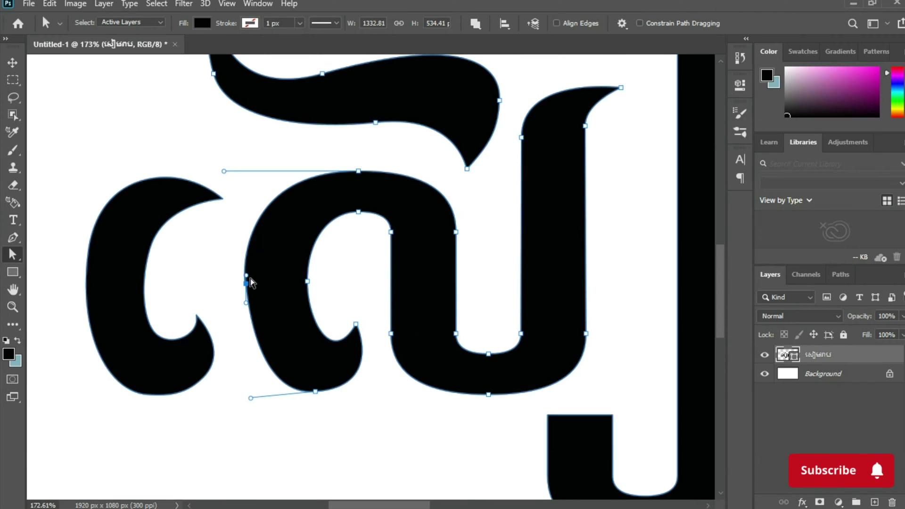
left_click_drag(250, 280, 249, 301)
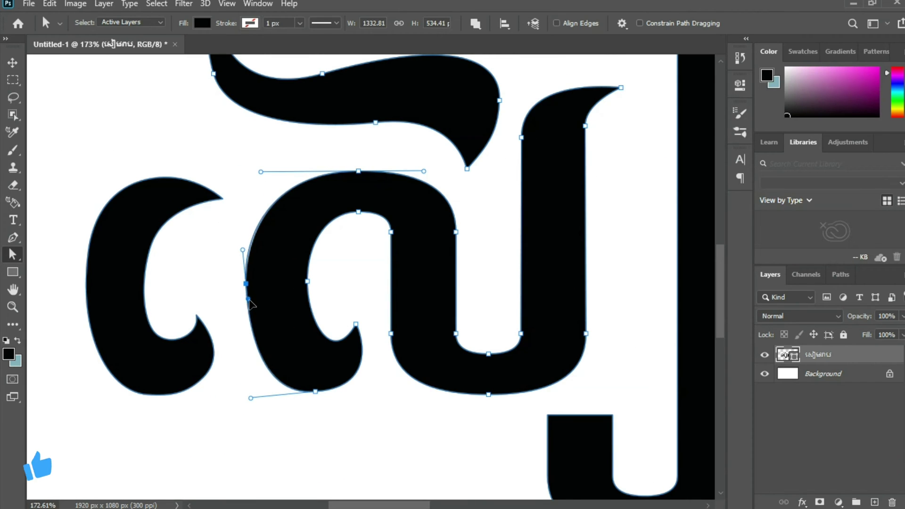
left_click(362, 397)
scroll(550, 329, "up", 2)
scroll(550, 329, "up", 2)
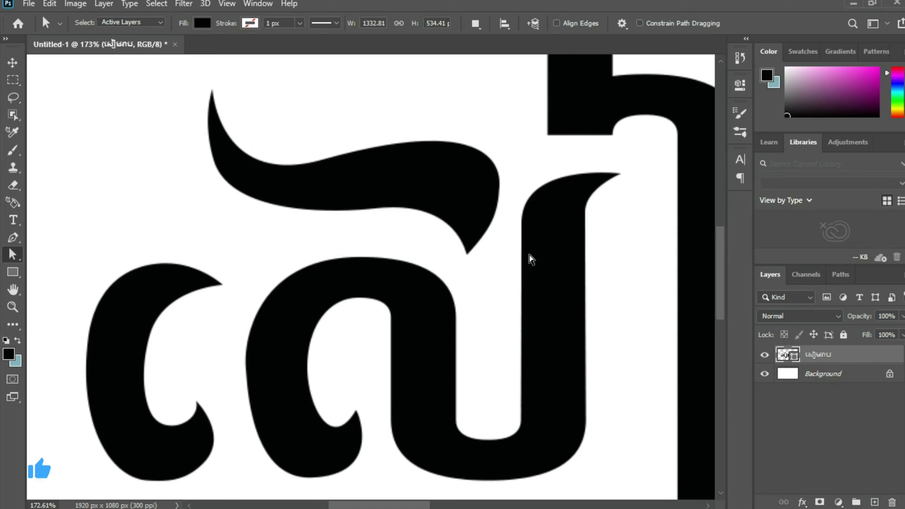
Select the right stroke's anchors and try pulling its top tip outward, then undo
left_click_drag(522, 173, 643, 404)
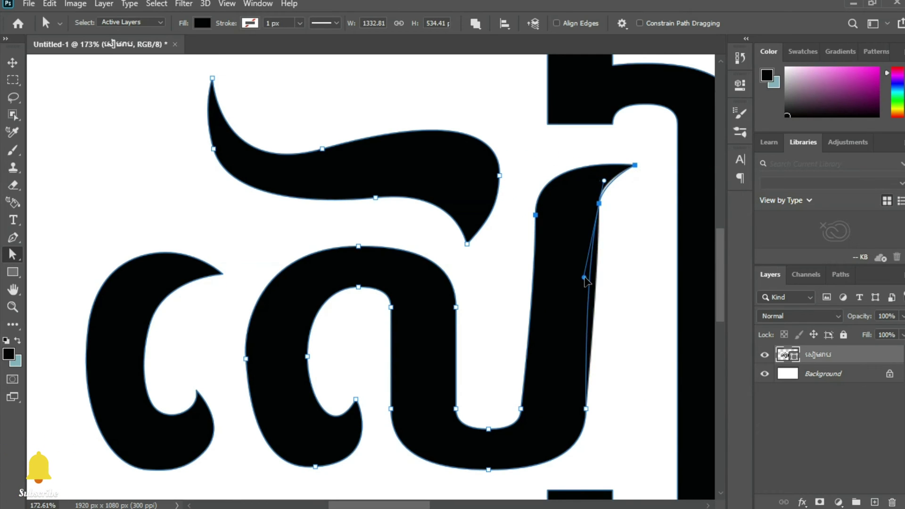
scroll(476, 383, "down", 1)
left_click_drag(476, 406, 474, 431)
scroll(471, 418, "up", 1)
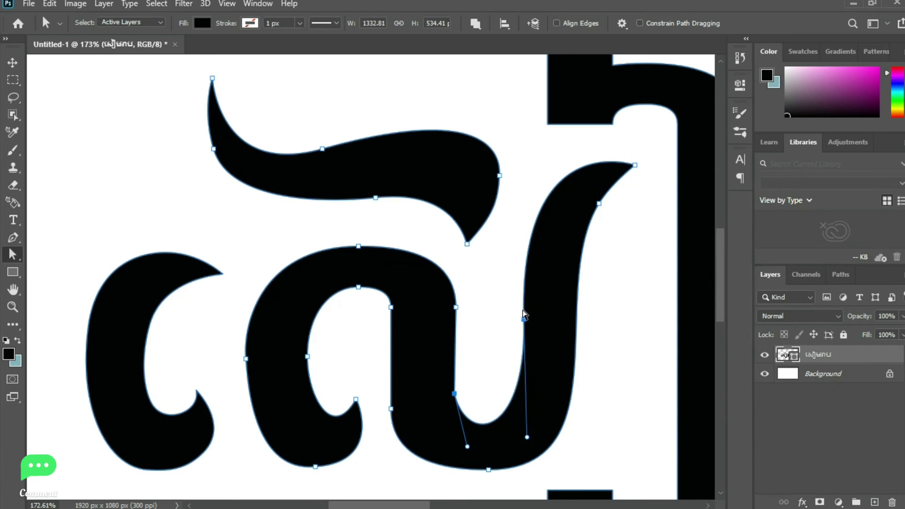
left_click(519, 325)
scroll(619, 133, "down", 3)
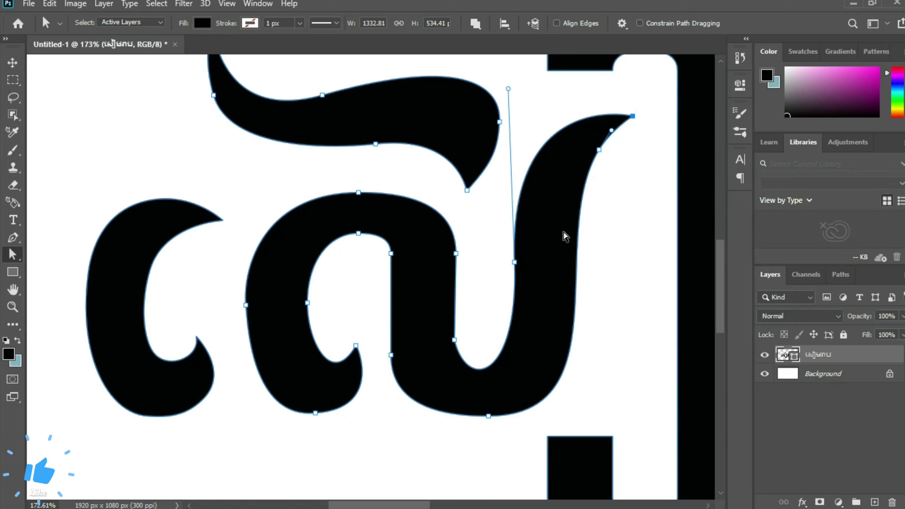
left_click_drag(633, 116, 659, 122)
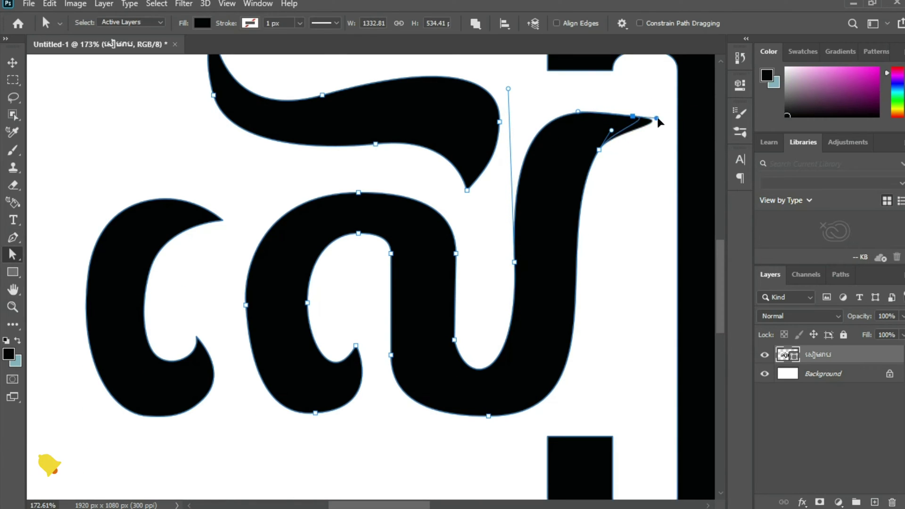
scroll(647, 170, "up", 1)
key("ctrl+z")
Move the right stem anchor down-left and lengthen its lower handle for a smooth rising curve
key("p")
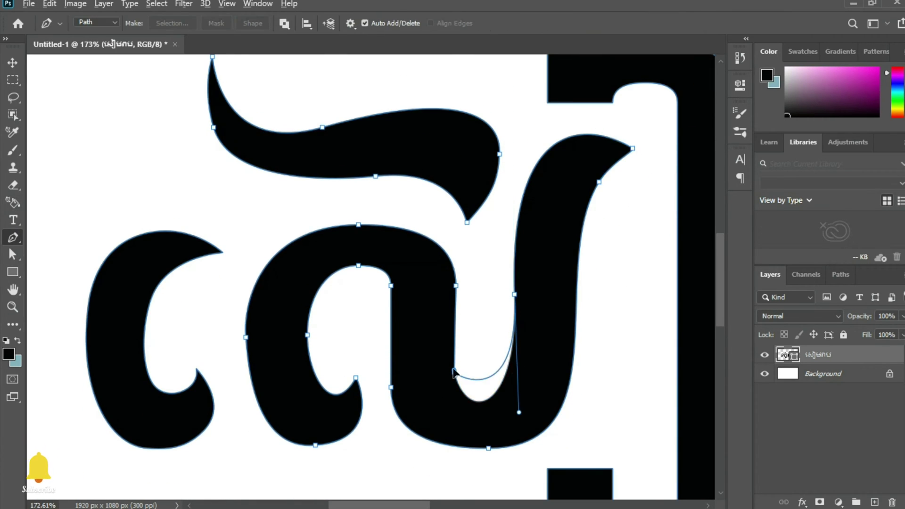
scroll(450, 332, "up", 1)
key("a")
scroll(566, 236, "up", 1)
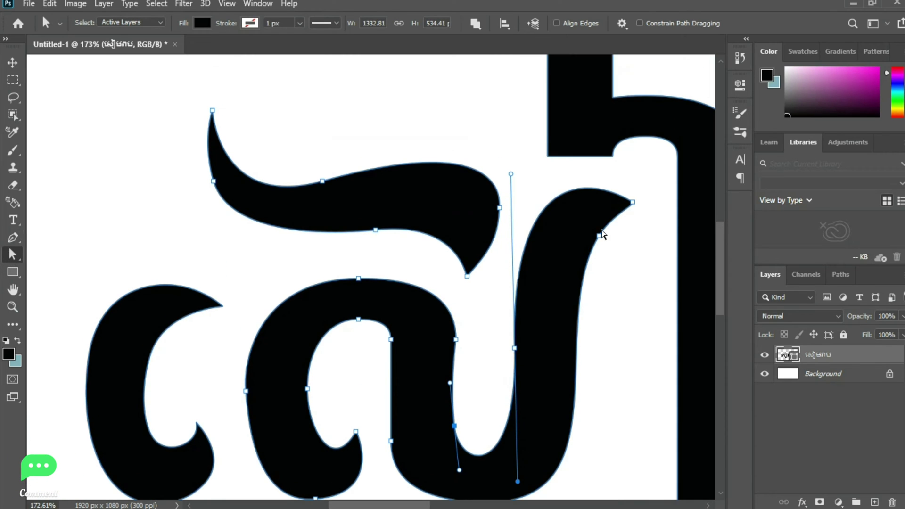
left_click_drag(599, 234, 585, 238)
scroll(566, 264, "down", 1)
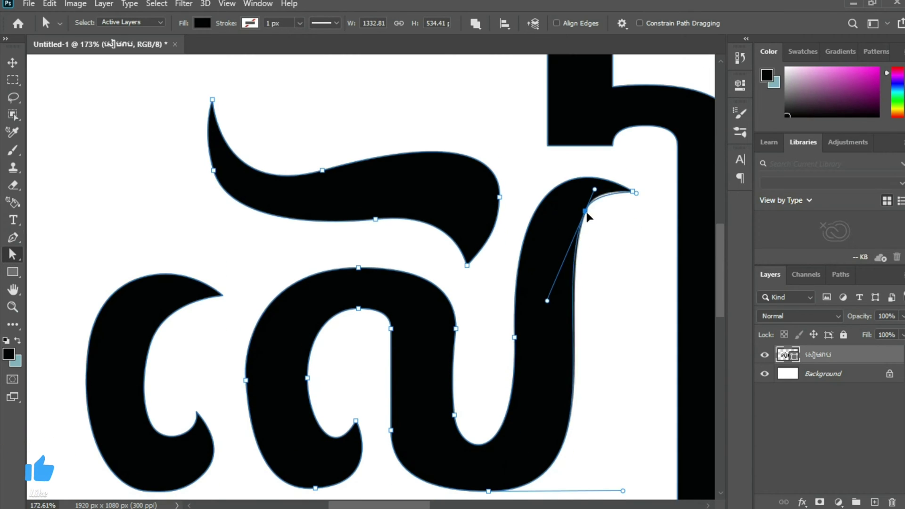
left_click(633, 199)
left_click_drag(514, 337, 503, 343)
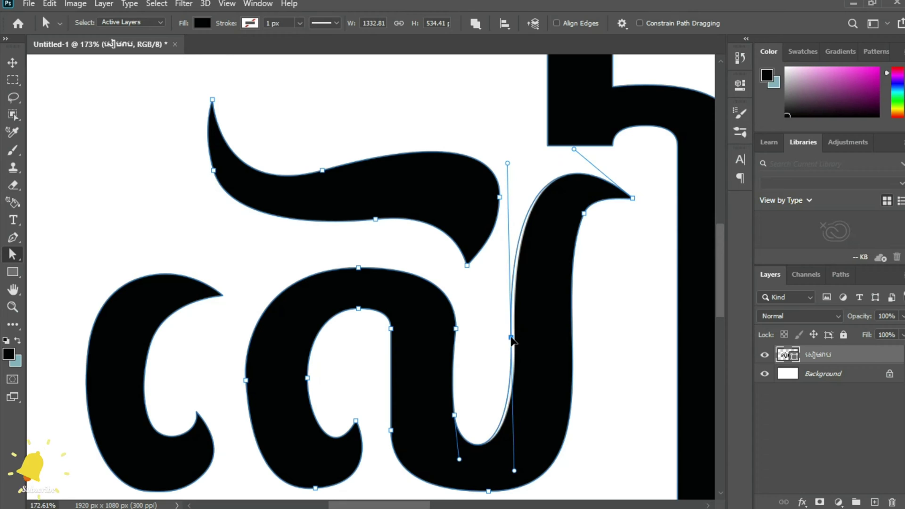
left_click_drag(512, 476, 519, 478)
Refine the flourish's upper curve by lowering its top anchor and adjusting its handle
scroll(543, 377, "down", 1)
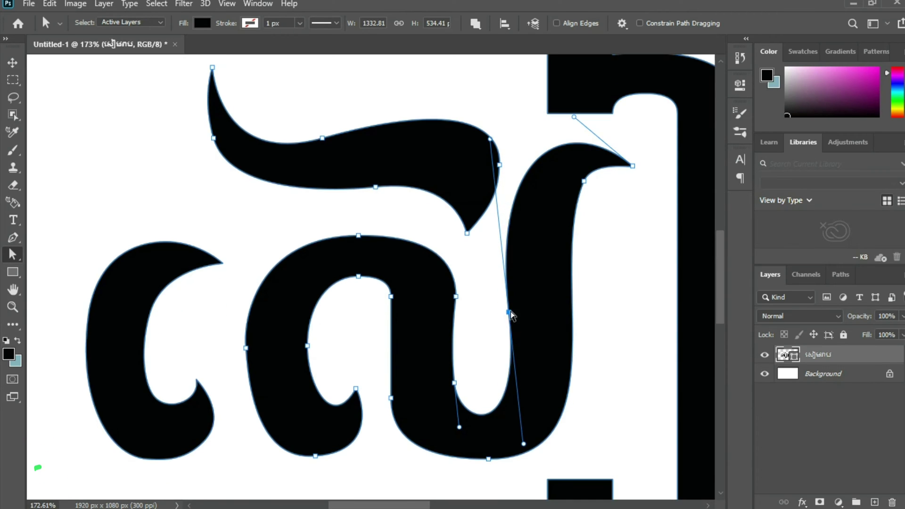
scroll(566, 353, "down", 2)
scroll(566, 353, "up", 2)
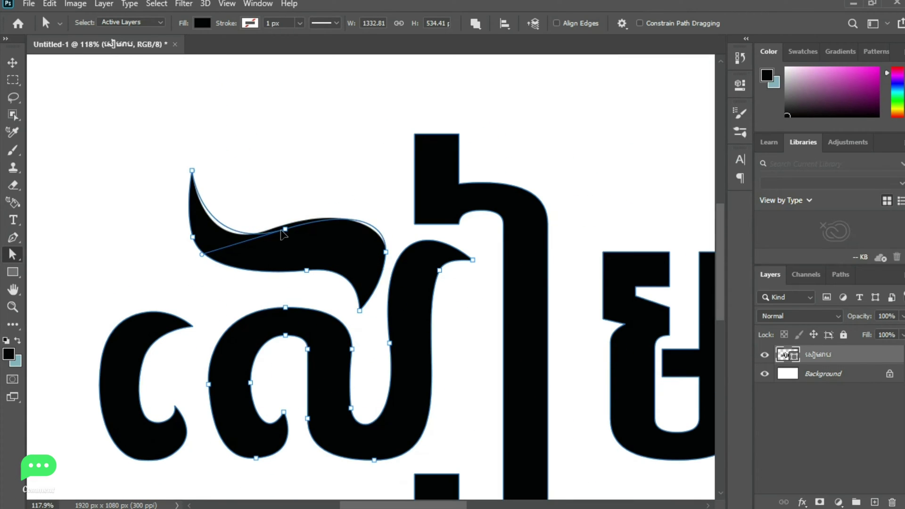
scroll(359, 302, "down", 1)
left_click_drag(366, 283, 359, 309)
left_click_drag(285, 219, 283, 226)
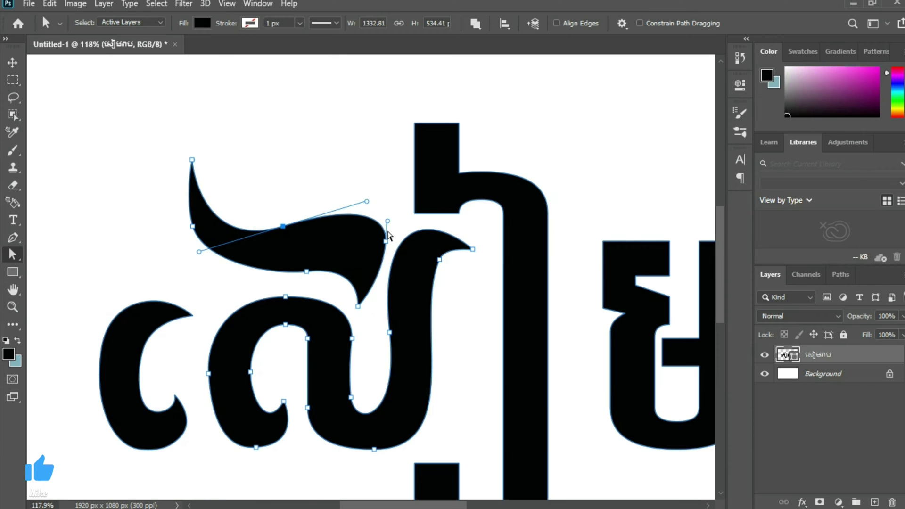
left_click_drag(367, 202, 370, 210)
scroll(457, 317, "down", 2)
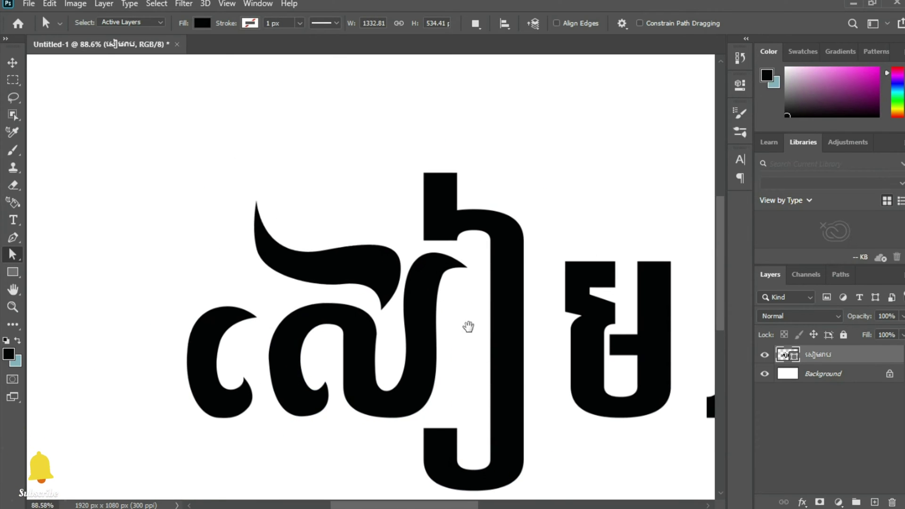
left_click_drag(231, 178, 258, 199)
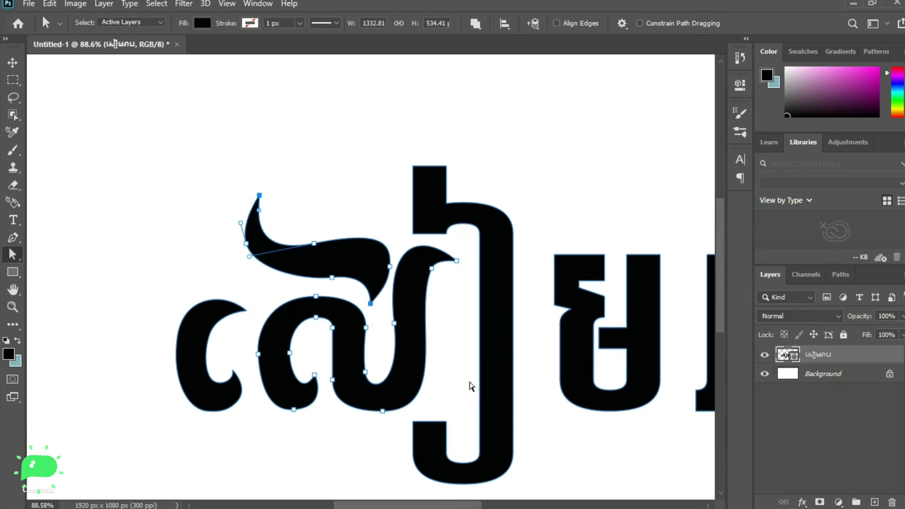
scroll(471, 387, "down", 3)
Delete the lower hook's anchors and drag the remaining anchors to reshape the stroke
left_click(428, 361)
key("Delete")
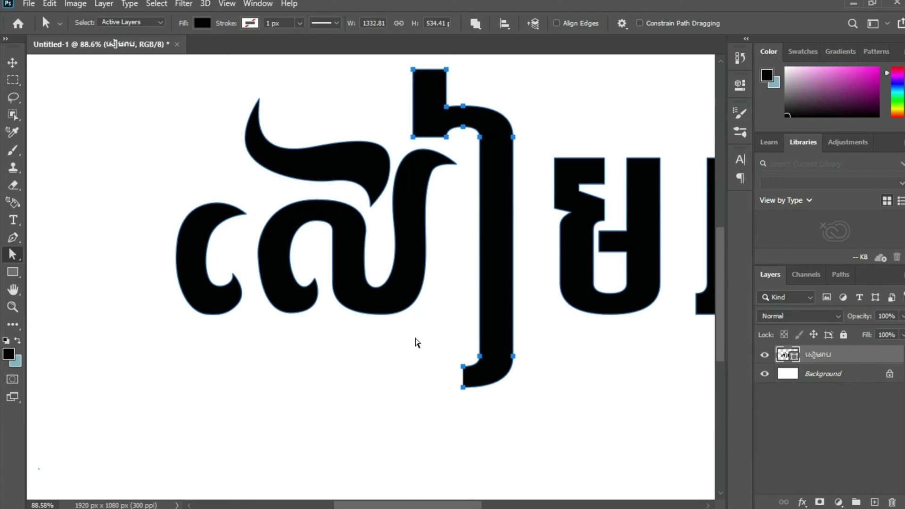
left_click_drag(463, 367, 273, 369)
left_click_drag(513, 377, 515, 415)
scroll(472, 378, "down", 1)
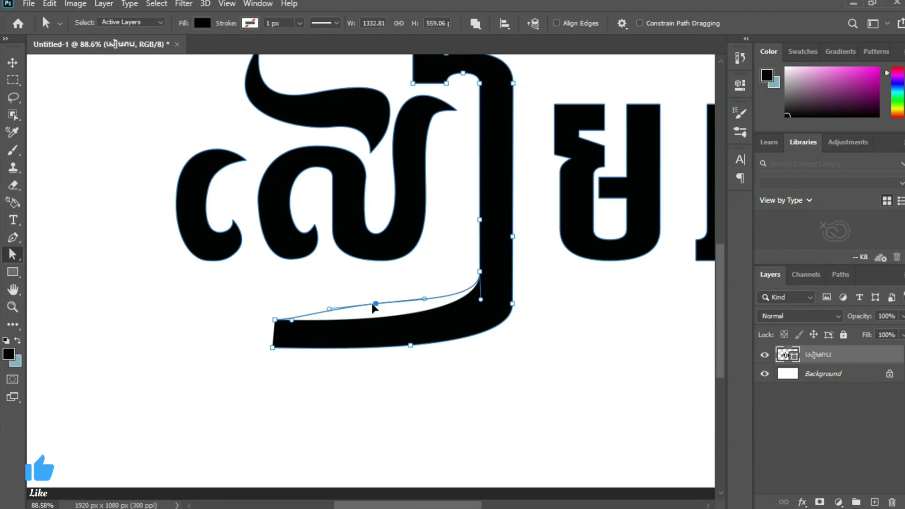
left_click_drag(374, 307, 394, 316)
scroll(394, 316, "up", 1)
mouse_move(513, 269)
left_mouse_down()
mouse_move(524, 269)
mouse_move(487, 282)
mouse_move(481, 311)
mouse_move(522, 335)
mouse_move(508, 340)
left_mouse_up()
Smooth the corner anchor, lift the tail's bottom curve and extend its end further left
key("p")
key("a")
key("p")
key("a")
scroll(516, 292, "up", 1)
scroll(547, 377, "up", 2)
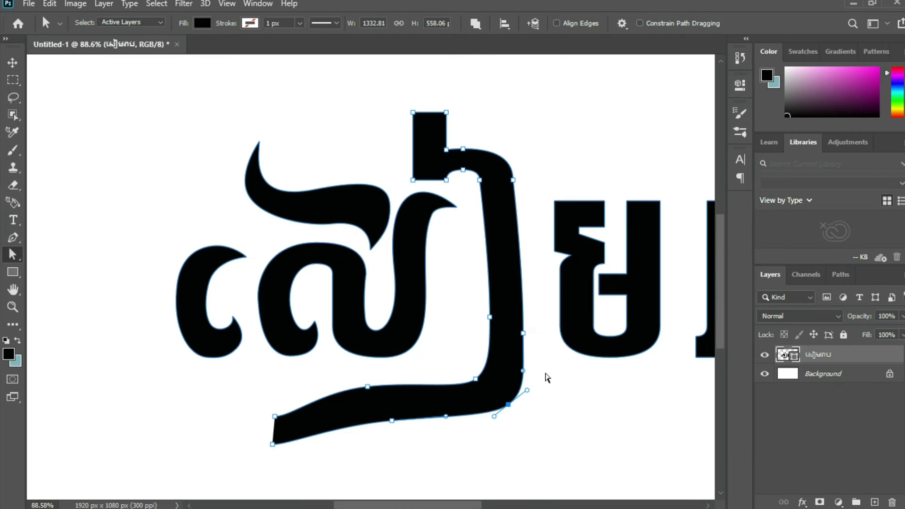
left_click_drag(381, 419, 377, 416)
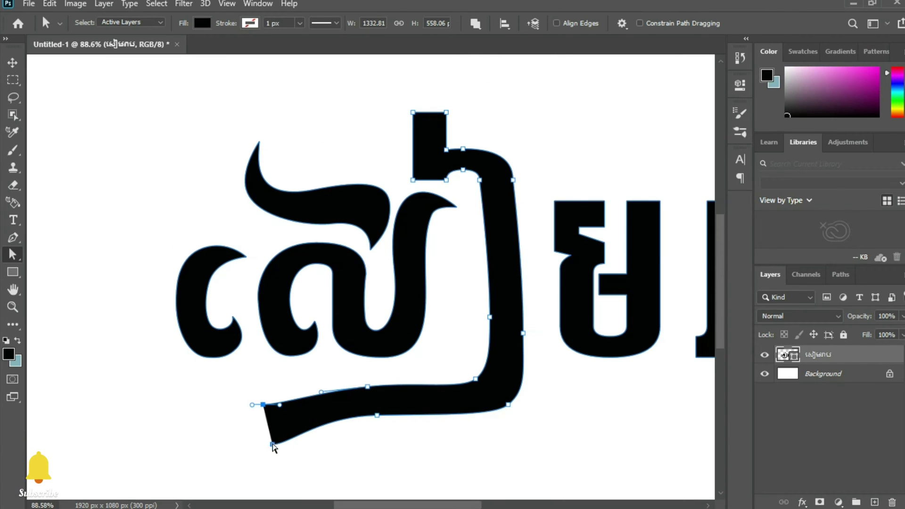
left_click_drag(272, 445, 255, 440)
scroll(255, 440, "down", 1)
left_click_drag(376, 377, 385, 375)
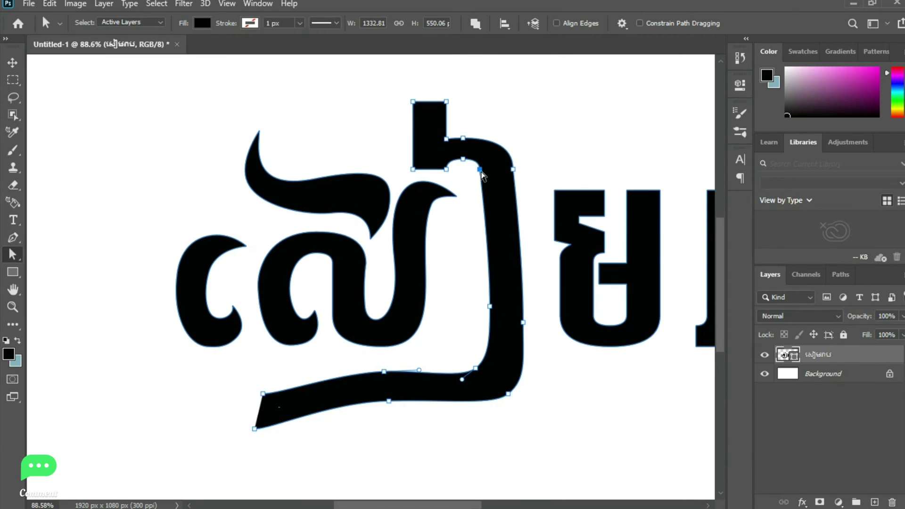
scroll(482, 175, "up", 2)
Add an anchor on the stroke's right edge and drag it to make the edge wavier
key("p")
left_click(12, 254)
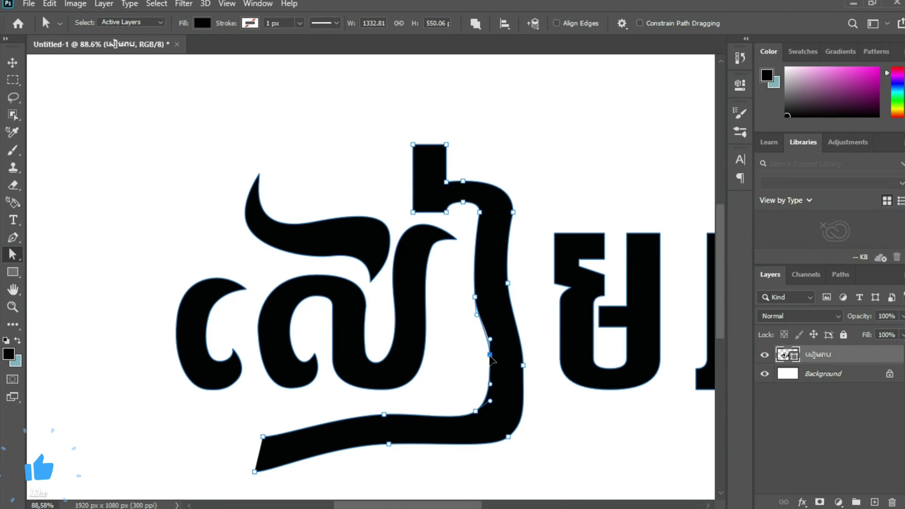
mouse_move(520, 285)
left_mouse_down()
mouse_move(527, 366)
mouse_move(498, 354)
left_mouse_up()
scroll(527, 391, "down", 1)
scroll(526, 371, "down", 1)
scroll(493, 354, "up", 1)
scroll(496, 355, "down", 2)
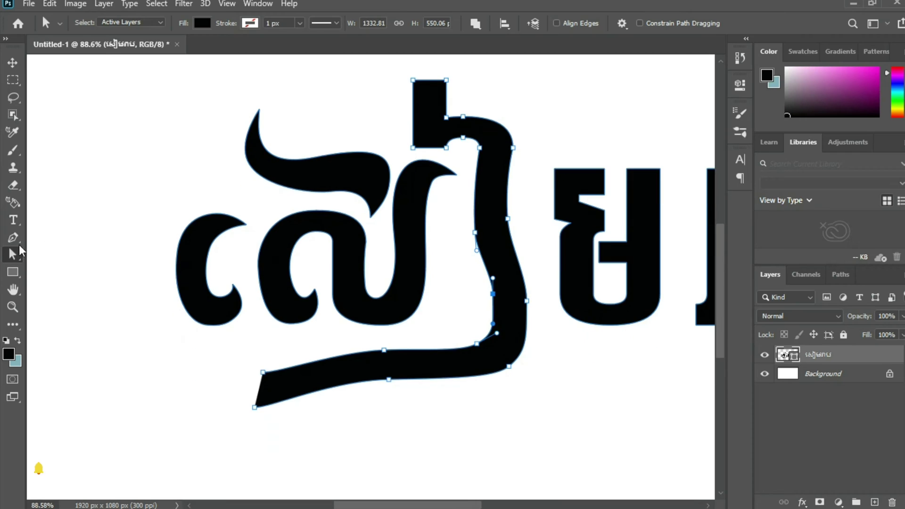
key("p")
key("a")
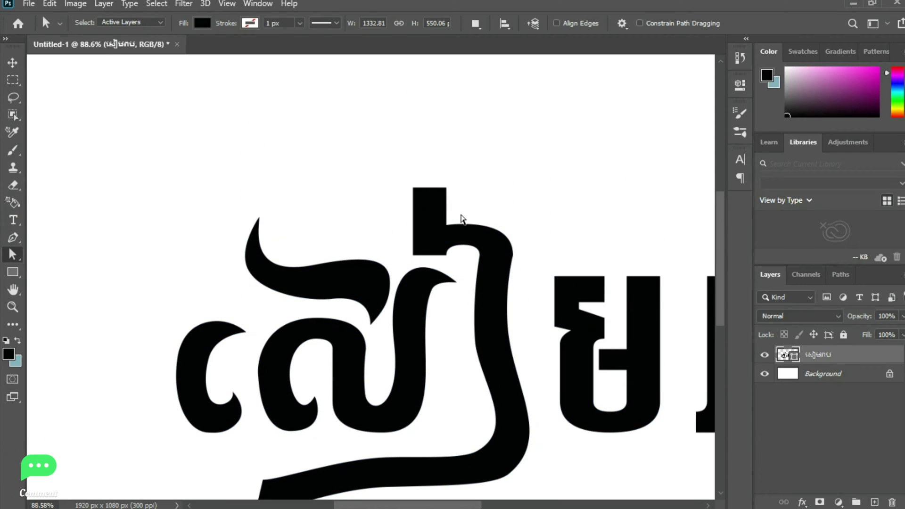
Browse to the ការងារYoutube > free psd > photo shop folder and drag abc (14).png into Photoshop
key("super+e")
double_click(330, 239)
double_click(388, 160)
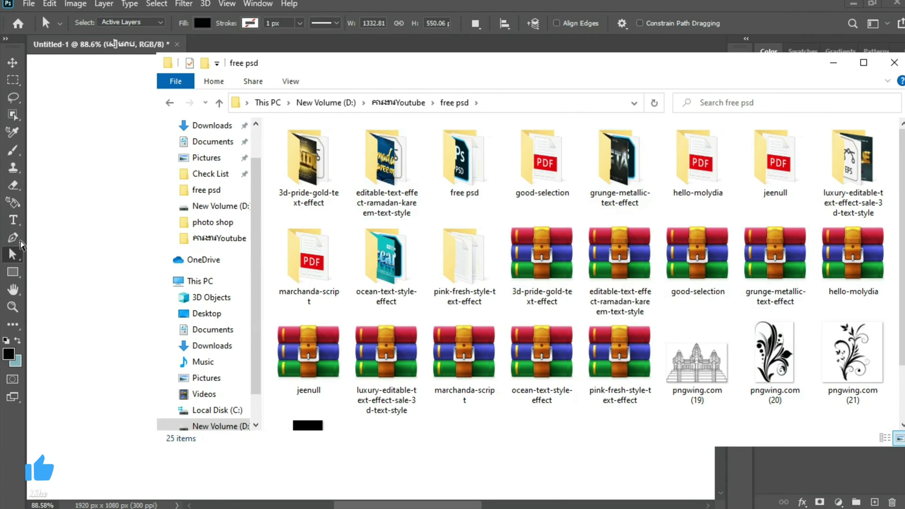
left_click(212, 222)
scroll(466, 266, "down", 2)
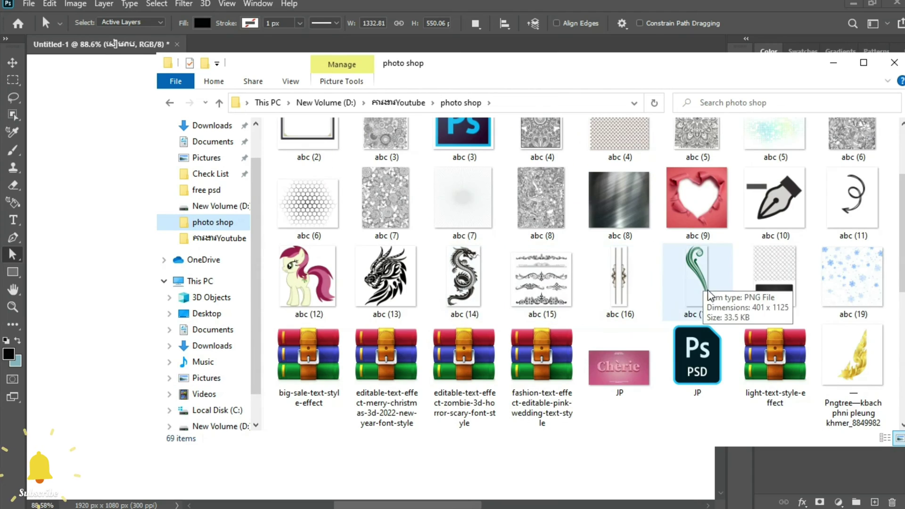
scroll(539, 366, "down", 5)
scroll(539, 366, "up", 5)
left_click_drag(465, 304, 335, 419)
Outline the dragon's upper body with the Pen tool and delete it, leaving only the tail
key("p")
left_click(325, 384)
left_click(363, 405)
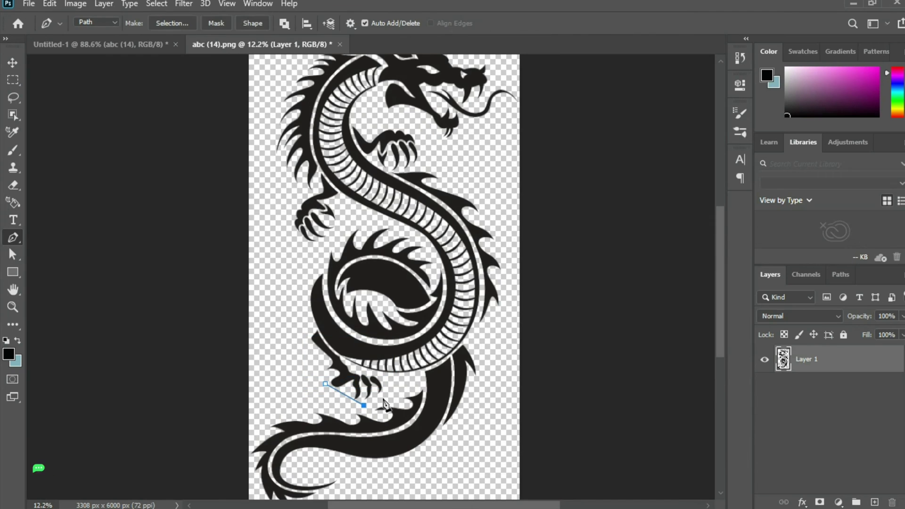
left_click(524, 335)
left_click(519, 90)
left_click(264, 63)
left_click(325, 383)
key("ctrl+Return")
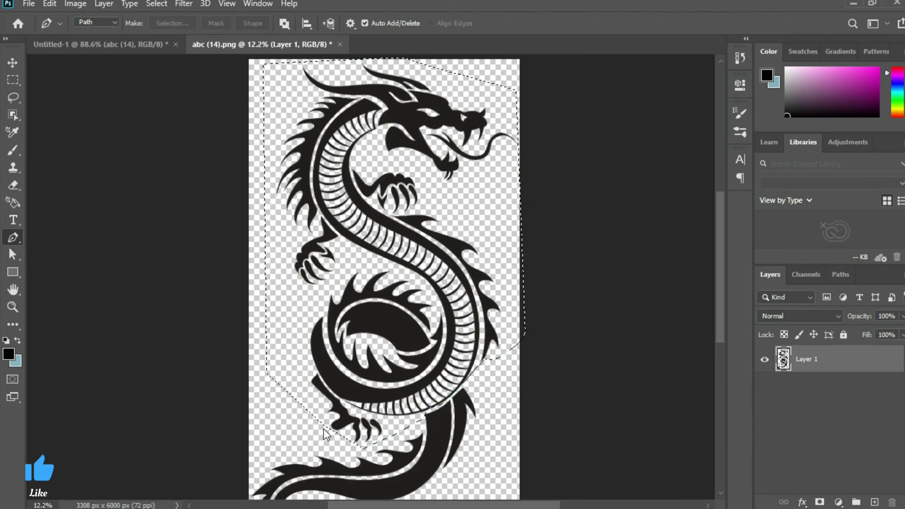
key("Delete")
left_click(12, 63)
Deselect, then save and close the edited abc (14).png
key("ctrl+d")
left_click_drag(377, 471, 396, 289)
key("ctrl+w")
left_click(398, 200)
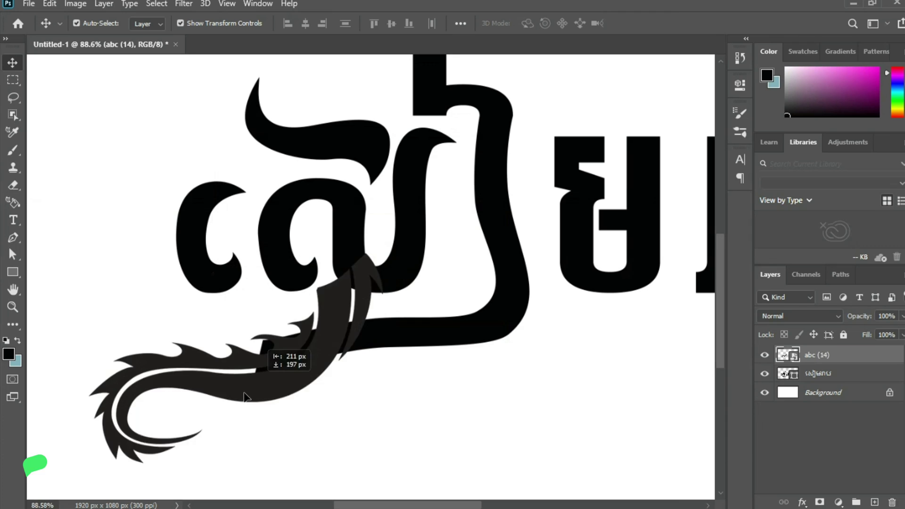
Place the abc (14) tail at the word's lower left and rotate it to meet the bottom stroke
left_click_drag(253, 339, 206, 412)
right_click(207, 413)
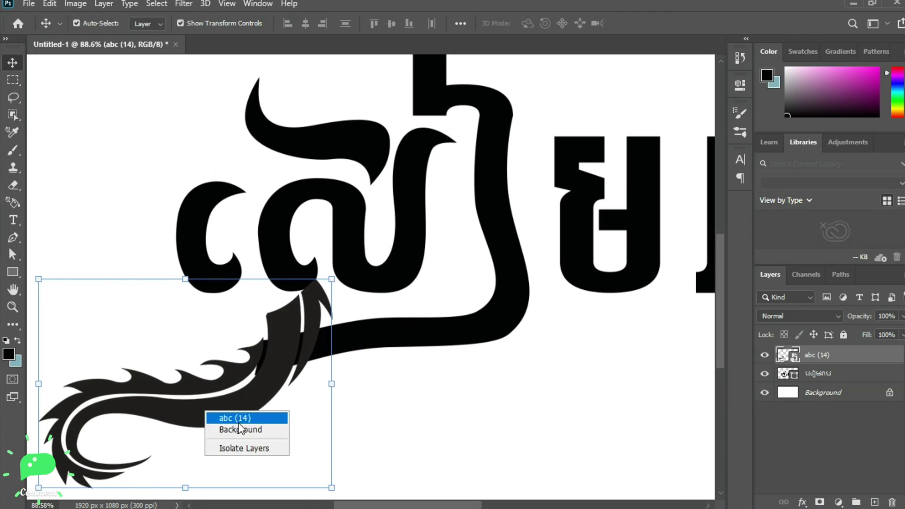
left_click(235, 419)
key("ctrl+minus")
key("ctrl+t")
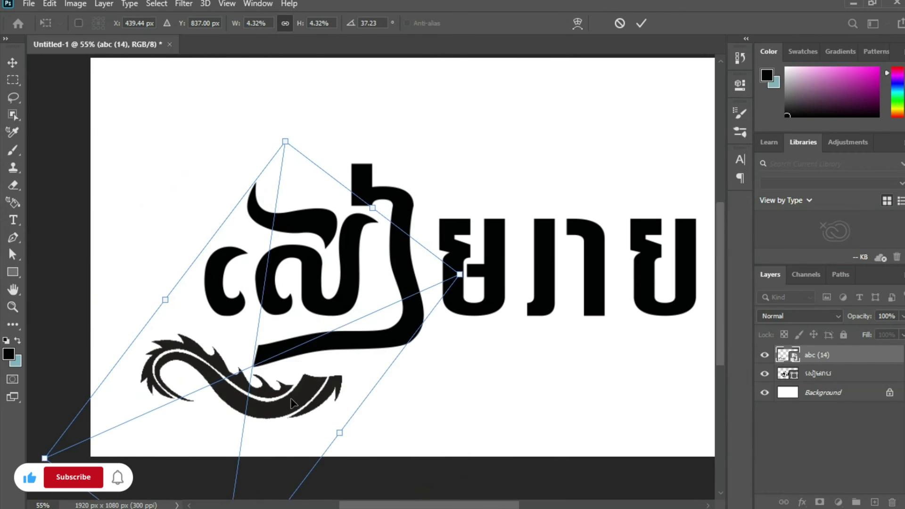
left_click_drag(293, 403, 265, 370)
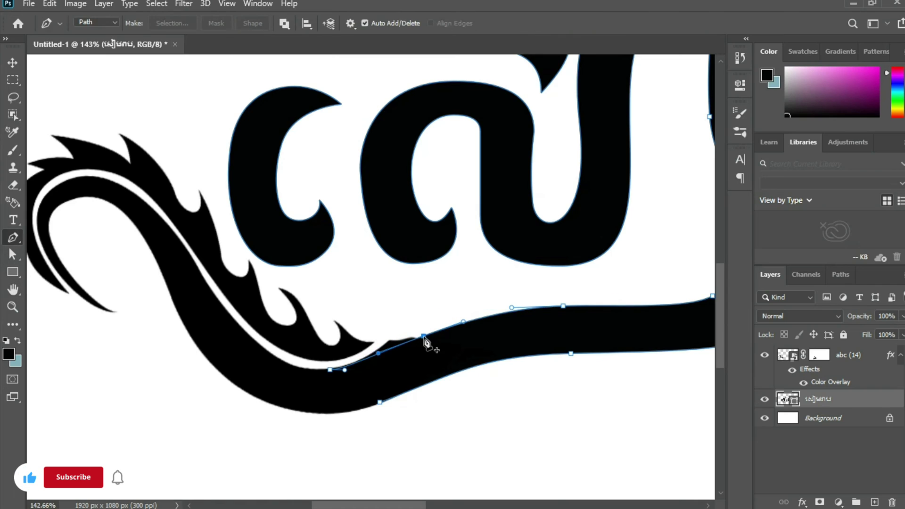
Nudge the joining anchor toward the tail and drag its handle so the bottom stroke curves smoothly into it
key("a")
left_click_drag(424, 337, 414, 332)
key("shift+Left")
key("Down")
key("Down")
key("Down")
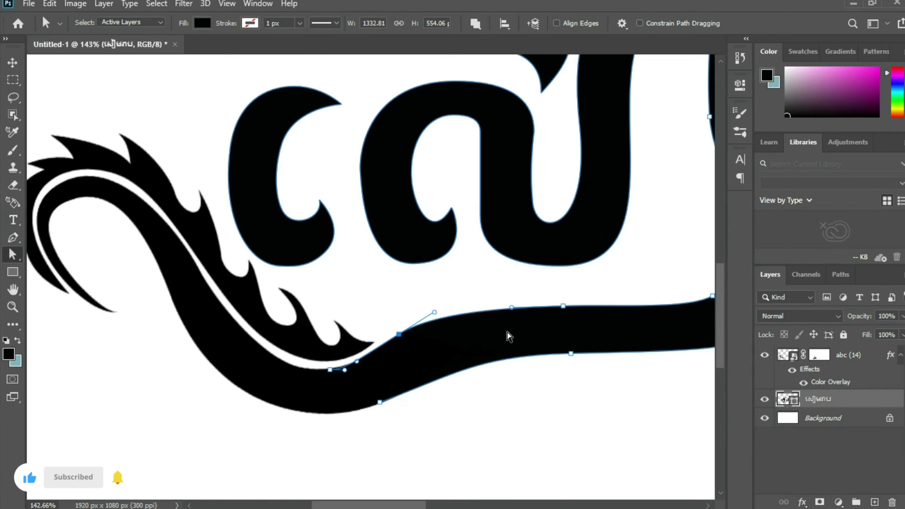
left_click_drag(458, 376, 463, 348)
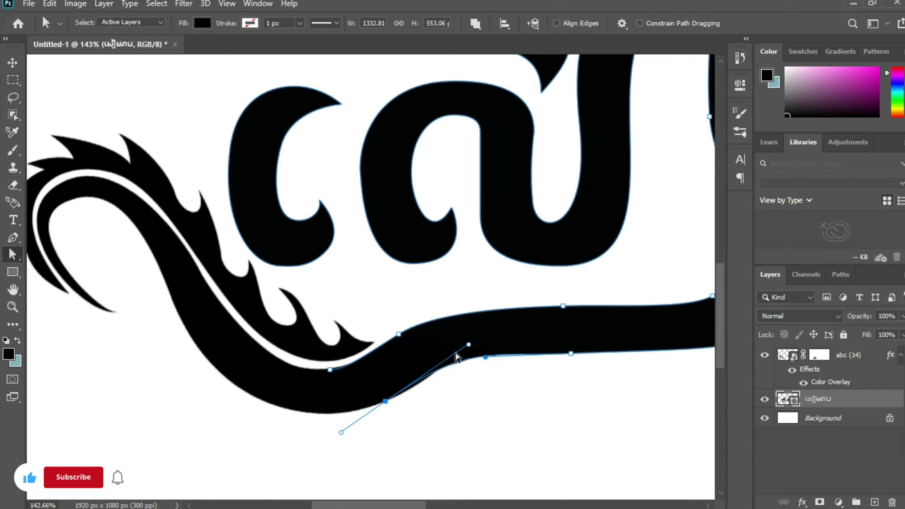
left_click(457, 407)
key("ctrl+minus")
key("ctrl+minus")
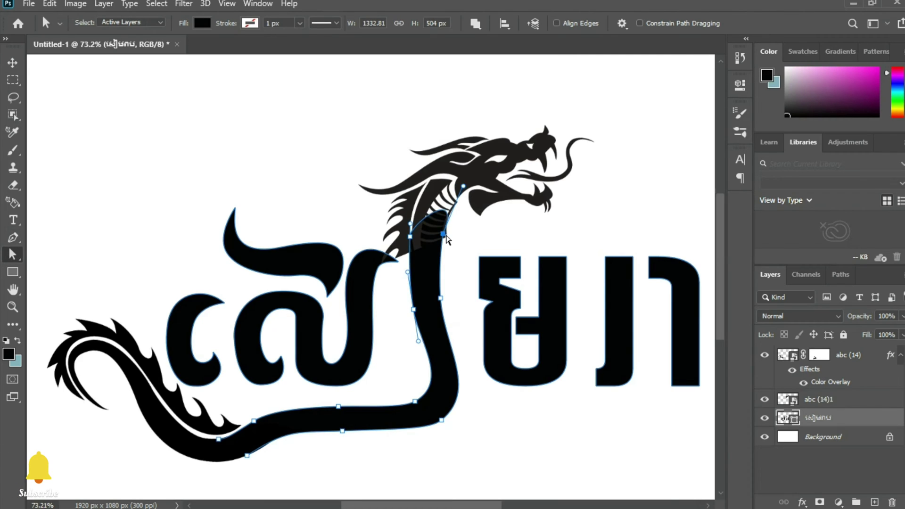
Widen the neck outline, set the abc (14)1 head above the tall stroke, and move the Color Overlay onto it
left_click_drag(443, 234, 446, 222)
left_click_drag(440, 298, 446, 294)
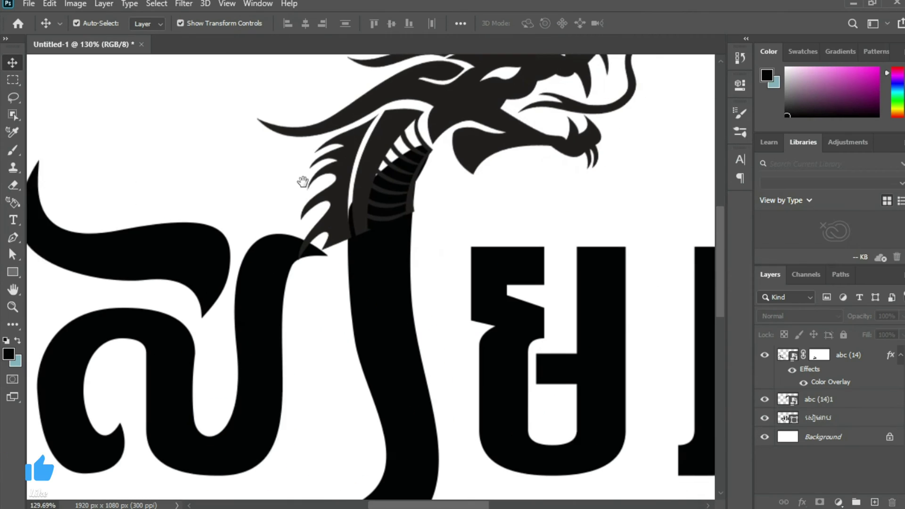
left_click_drag(302, 181, 282, 179)
left_click(781, 400)
left_click_drag(831, 384, 821, 375)
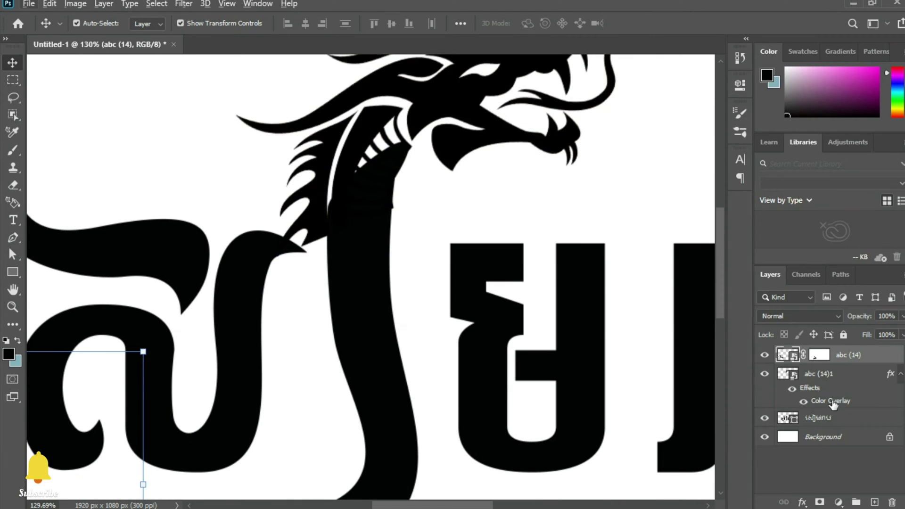
Select the word's letter path and delete an anchor at the tall stroke's top
scroll(384, 327, "down", 1)
key("a")
left_click_drag(420, 166, 351, 320)
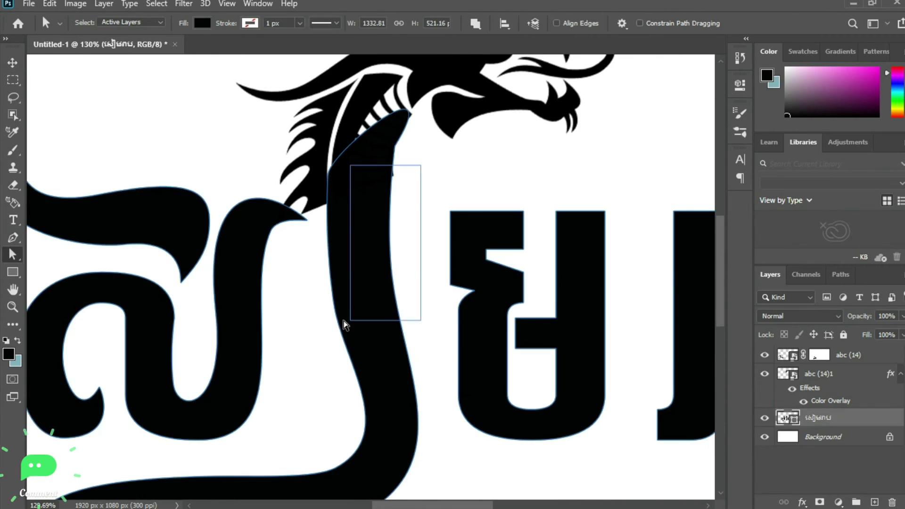
scroll(394, 282, "down", 2)
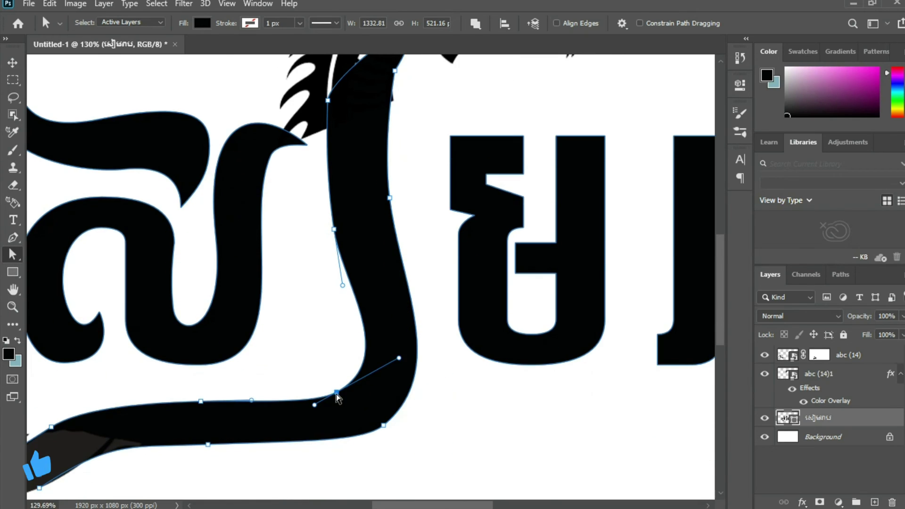
scroll(261, 279, "up", 5)
key("p")
left_click(324, 302)
scroll(330, 304, "up", 1)
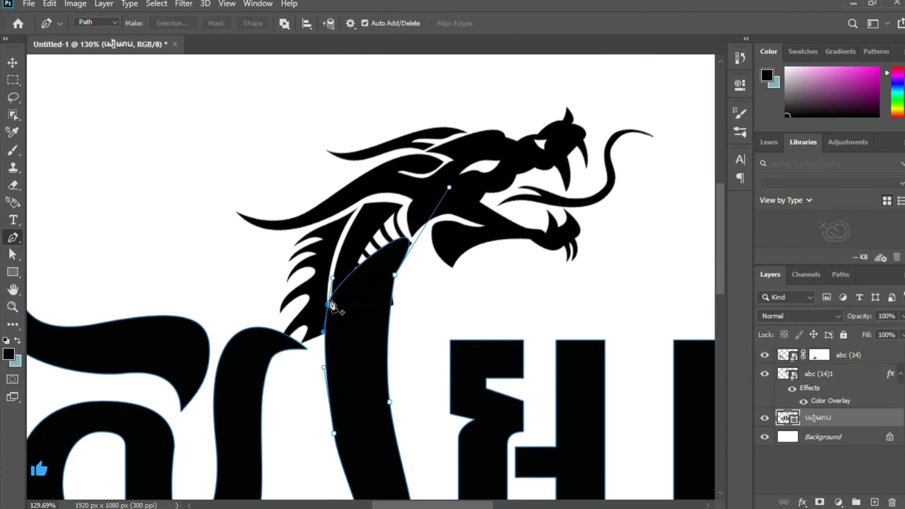
key("a")
scroll(395, 283, "up", 1)
left_click_drag(402, 273, 395, 291)
scroll(377, 283, "down", 2)
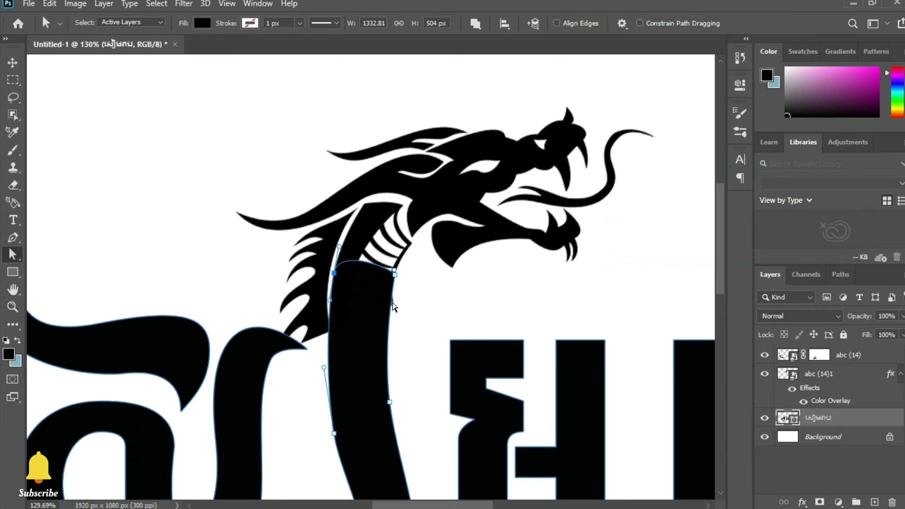
Pull the stroke's top into a pointed tip, straighten its left edge, and add a curved neck anchor
left_click_drag(335, 231, 369, 137)
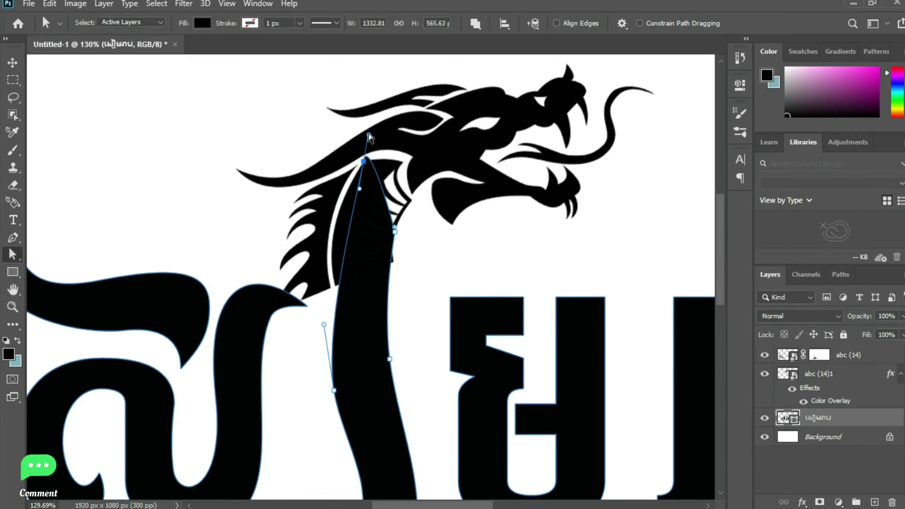
left_click_drag(324, 317, 326, 235)
left_click_drag(334, 391, 332, 349)
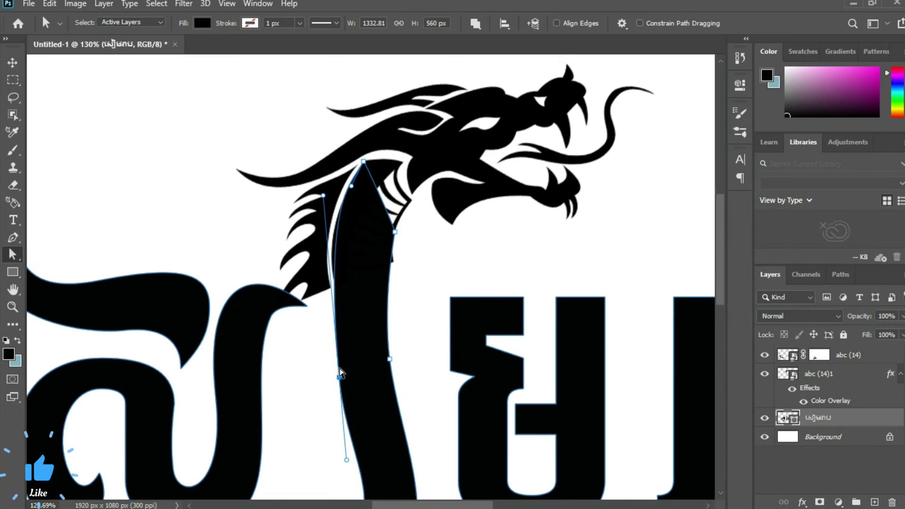
scroll(392, 371, "down", 3)
scroll(391, 283, "up", 3)
key("p")
left_click(390, 185)
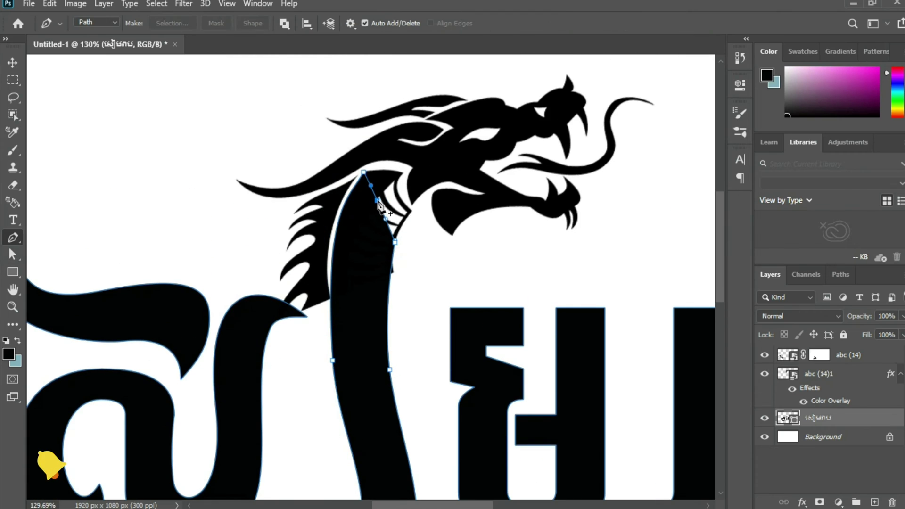
key("a")
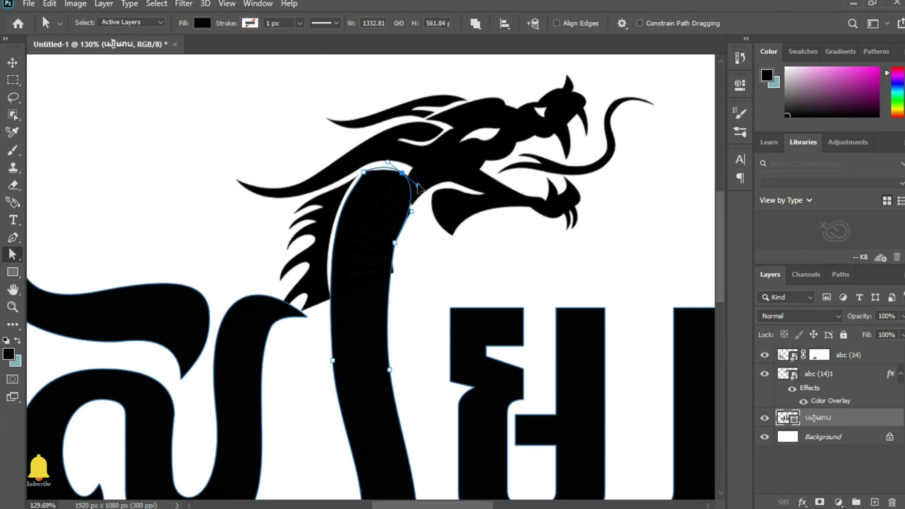
scroll(392, 232, "down", 2)
left_click_drag(418, 187, 421, 194)
scroll(400, 197, "up", 2)
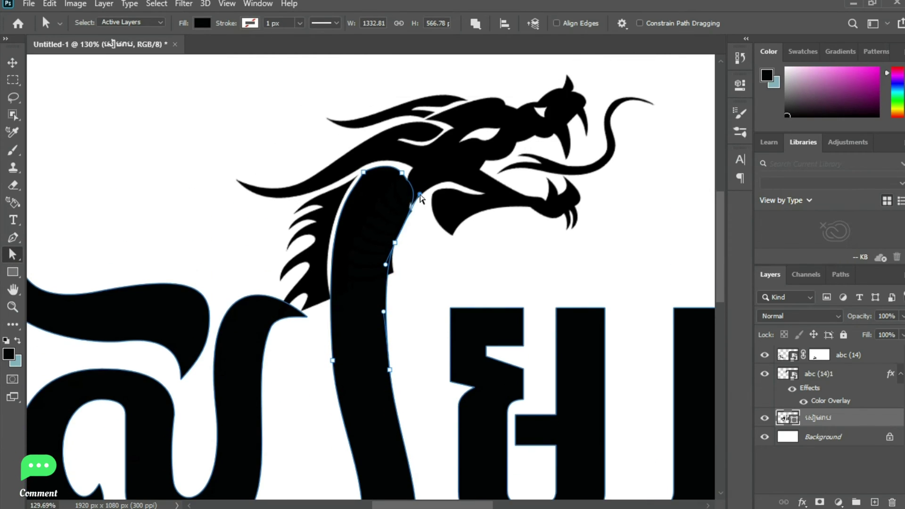
scroll(398, 187, "down", 1)
Select the abc (14)1 head layer and apply the Color Overlay to the tail layer as well
key("v")
left_click(472, 273)
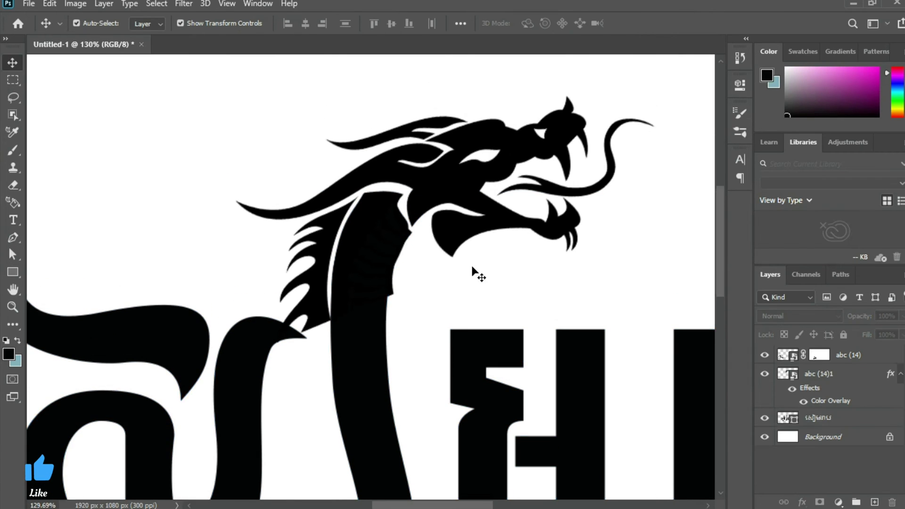
left_click(819, 374)
left_click(849, 354)
scroll(607, 405, "down", 3)
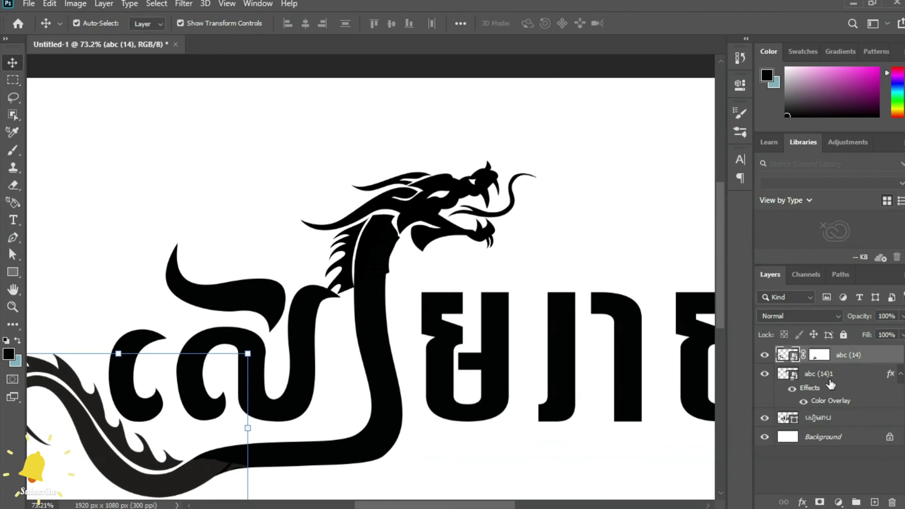
left_click(819, 374)
left_click_drag(819, 361, 819, 360)
scroll(363, 258, "up", 8)
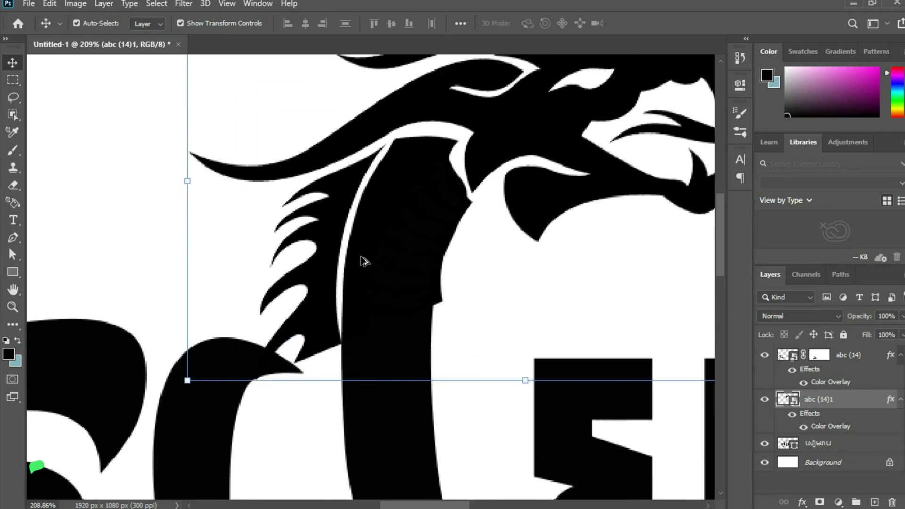
Add a layer mask to abc (14)1 and paint black with a soft brush to hide the grey glow
left_click(820, 502)
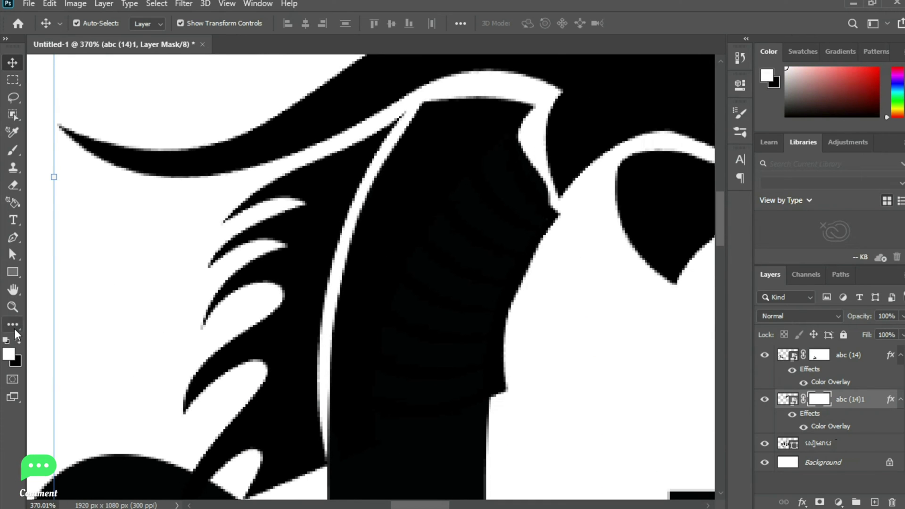
left_click(12, 150)
scroll(371, 277, "down", 2)
left_click(82, 23)
left_click(820, 401)
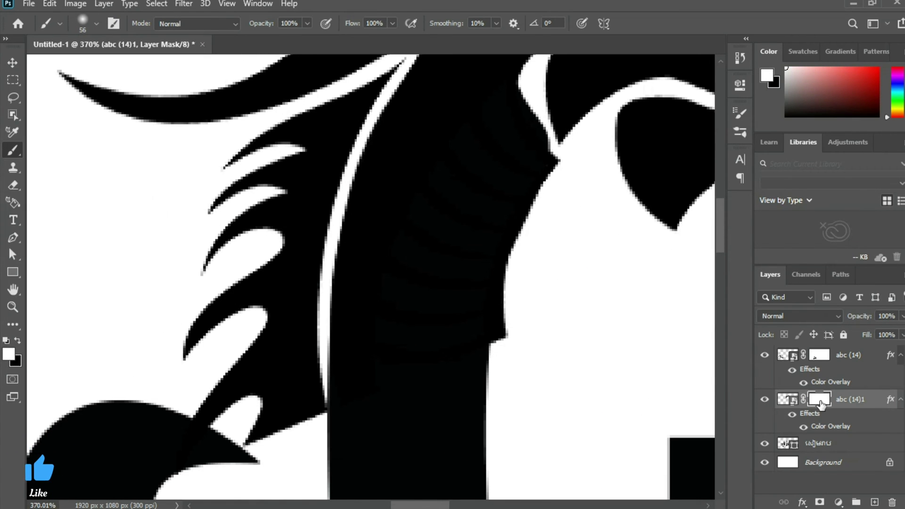
key("x")
scroll(580, 302, "up", 3)
scroll(584, 311, "down", 2)
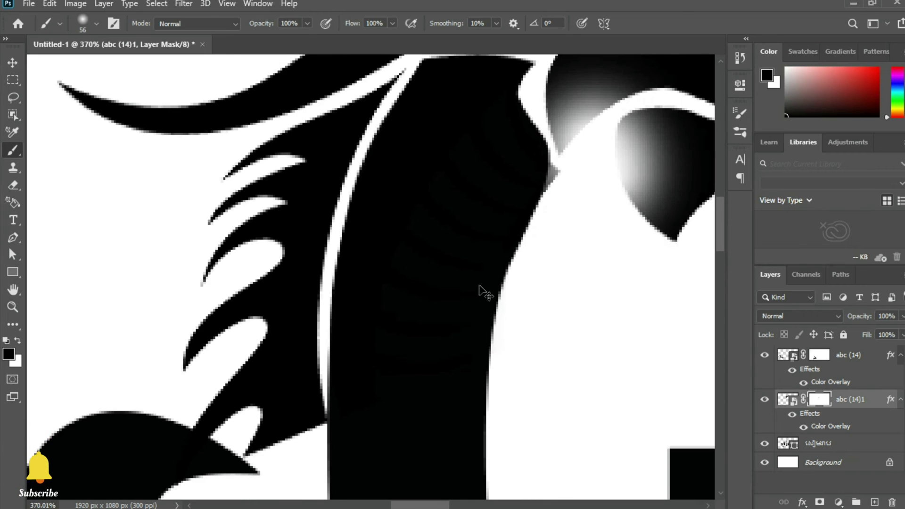
left_click_drag(557, 123, 620, 222)
scroll(621, 222, "down", 2)
left_click_drag(422, 277, 416, 347)
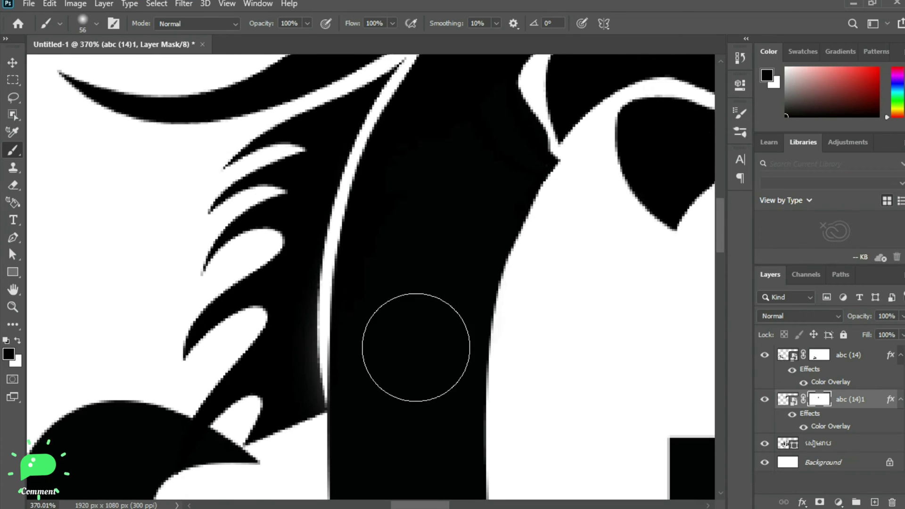
left_click(50, 3)
left_click(85, 14)
scroll(475, 269, "down", 1)
key("Escape")
Touch up the mask with the Eraser in white and fit the whole canvas in view
key("e")
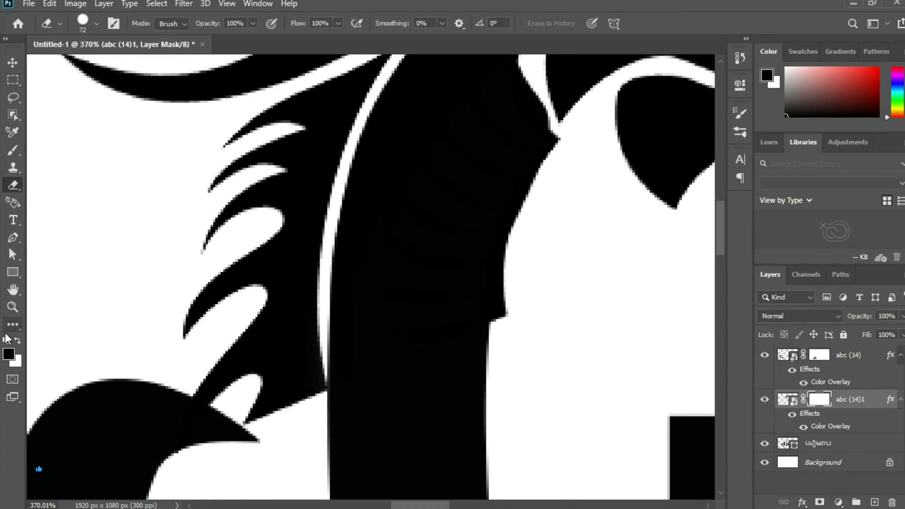
key("x")
scroll(472, 283, "down", 2)
scroll(283, 335, "down", 2)
scroll(198, 325, "up", 1)
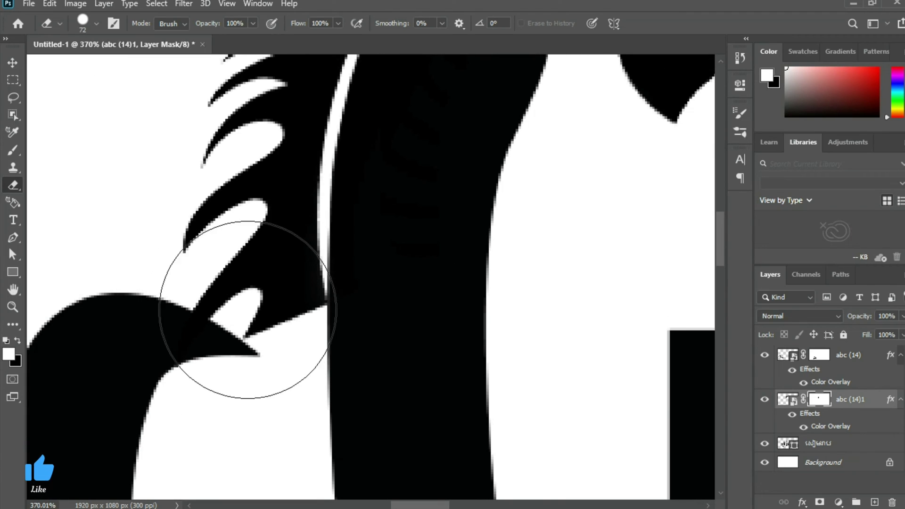
scroll(424, 394, "down", 3)
scroll(337, 326, "down", 3)
key("v")
key("ctrl+0")
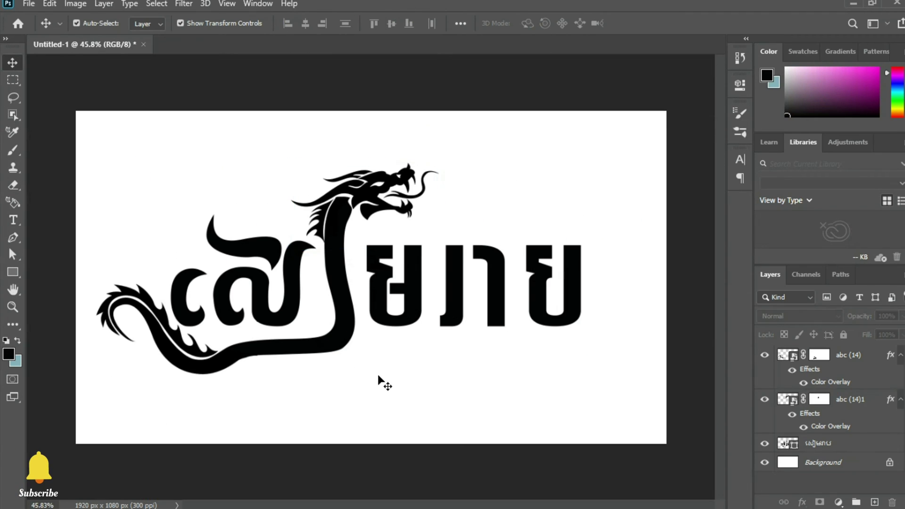
Select both abc dragon layers and group them into Group 1
key("m")
key("alt+bracketleft")
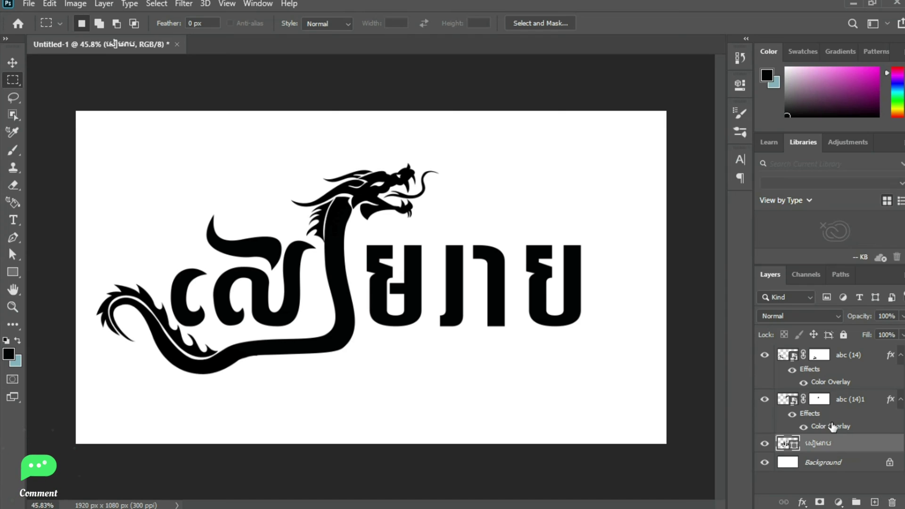
left_click(833, 427)
left_click(848, 355, "shift")
right_click(849, 355)
left_click(702, 66)
key("Return")
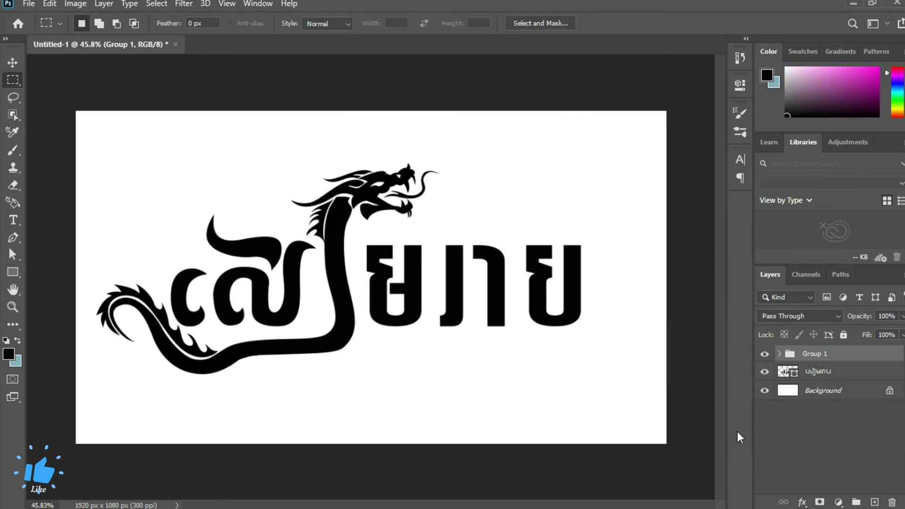
left_click(738, 432)
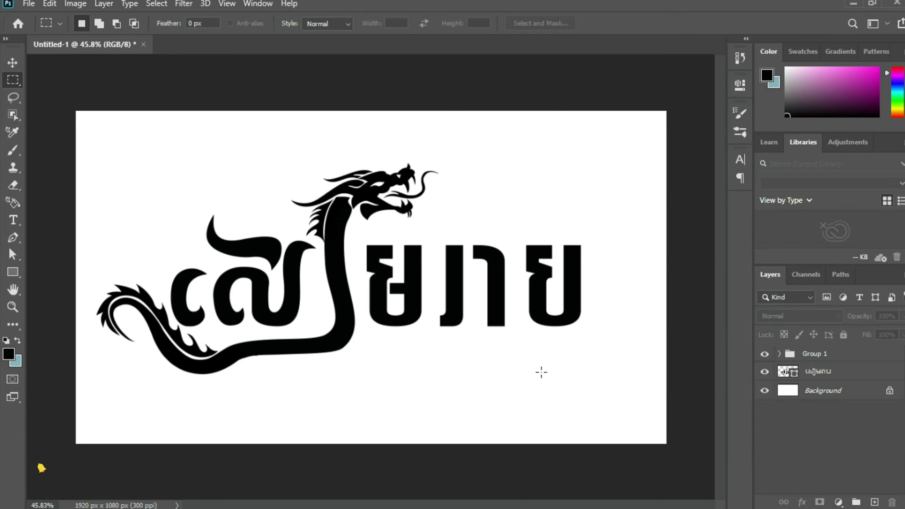
Move the letter's inner-curve anchor to reshape its outline
key("a")
scroll(398, 370, "up", 3)
scroll(289, 396, "up", 2)
left_click(285, 391)
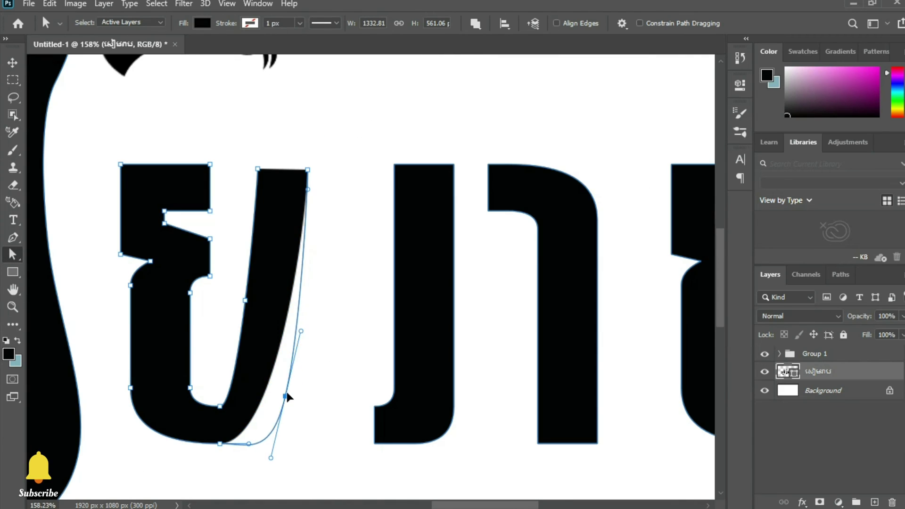
left_click(260, 312)
mouse_move(260, 312)
left_mouse_down()
mouse_move(305, 315)
mouse_move(307, 326)
left_mouse_up()
scroll(308, 240, "up", 1)
Remove an outline anchor and pull the letter's top-right point out into a hook
key("p")
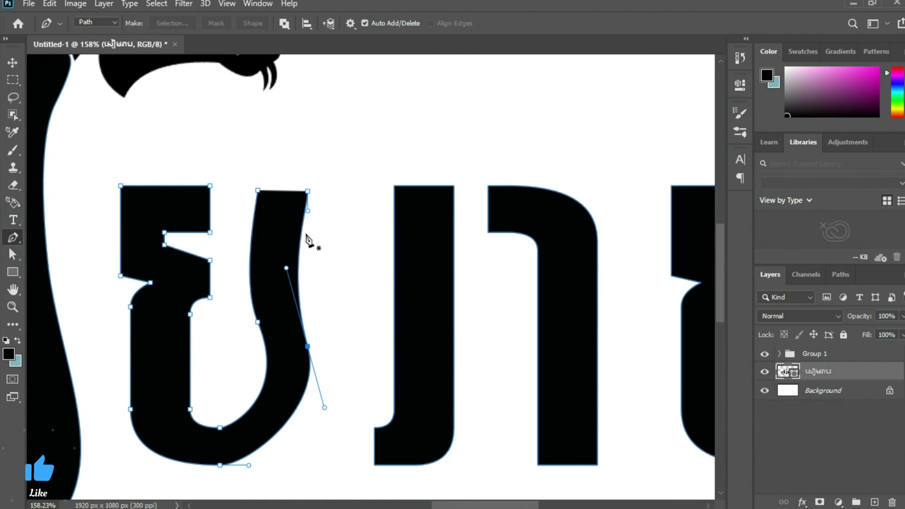
key("a")
left_click(257, 191)
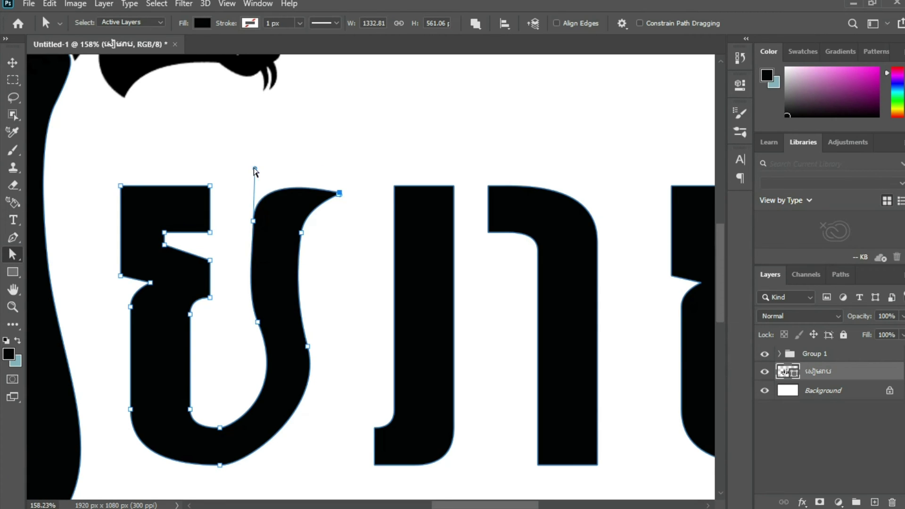
scroll(308, 349, "up", 2)
key("p")
left_click(291, 294)
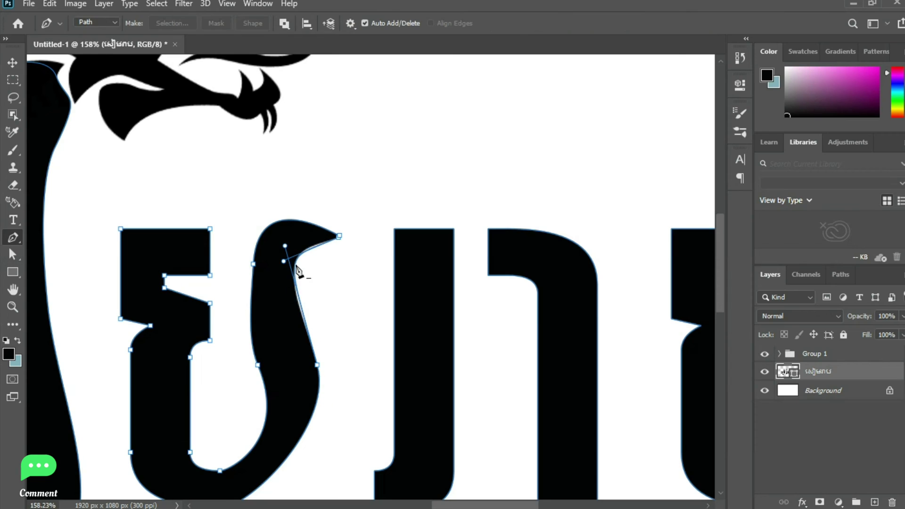
key("a")
left_click_drag(306, 349, 317, 366)
left_click_drag(340, 236, 354, 209)
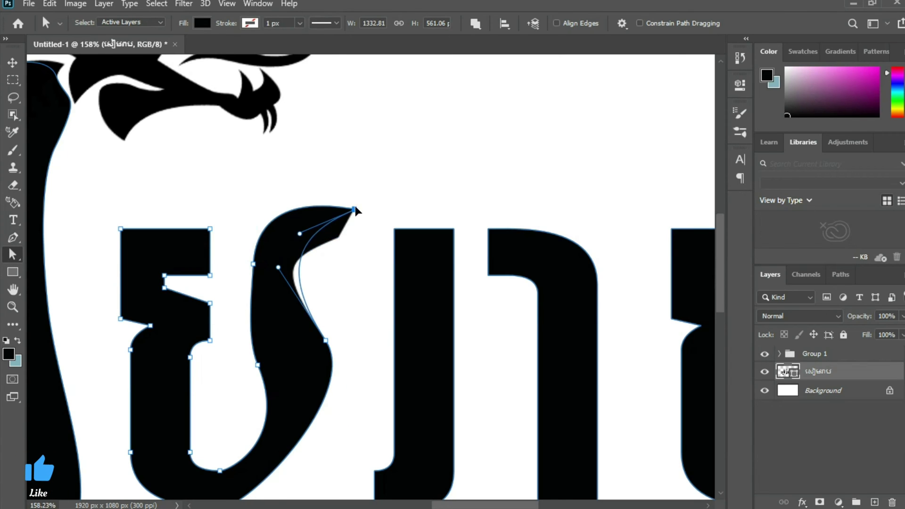
scroll(356, 211, "up", 1)
scroll(306, 293, "down", 4)
left_click_drag(253, 189, 242, 187)
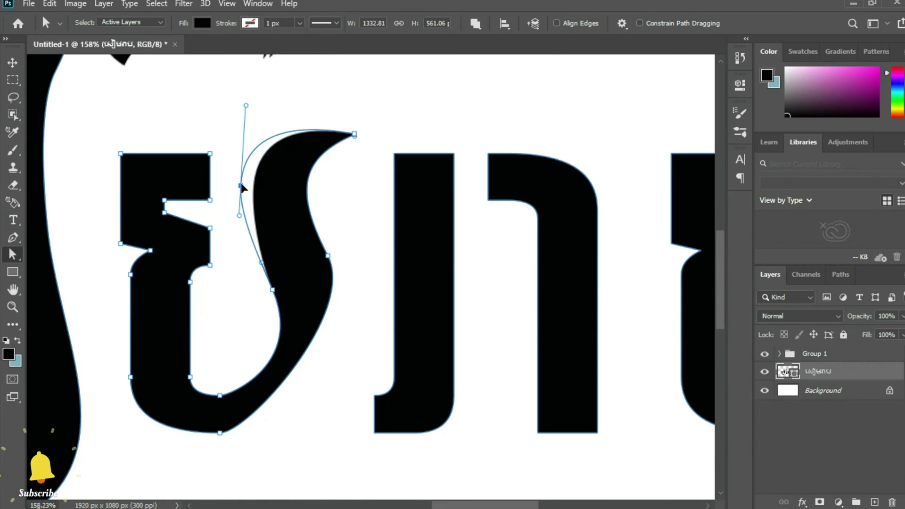
Round off the letter's square top-left corner by deleting its corner anchors
left_click(292, 393)
scroll(311, 441, "up", 2)
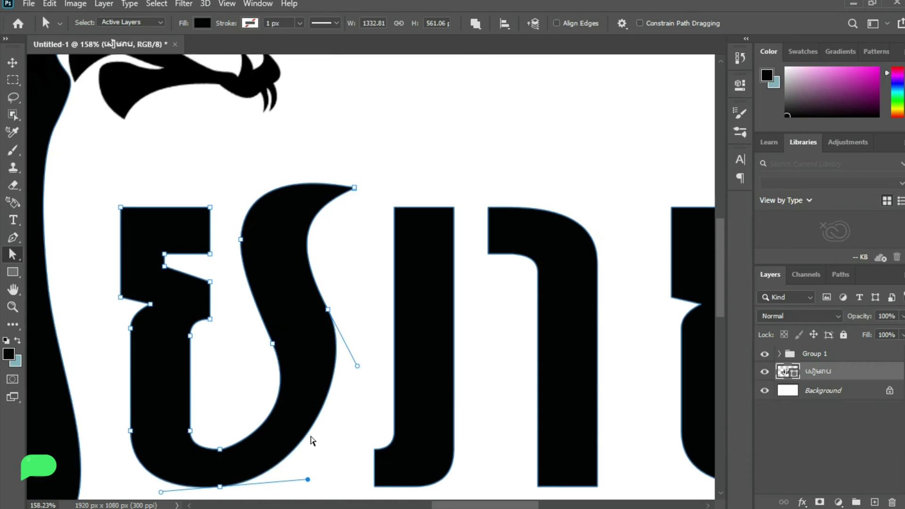
scroll(312, 441, "down", 2)
left_click_drag(96, 127, 219, 264)
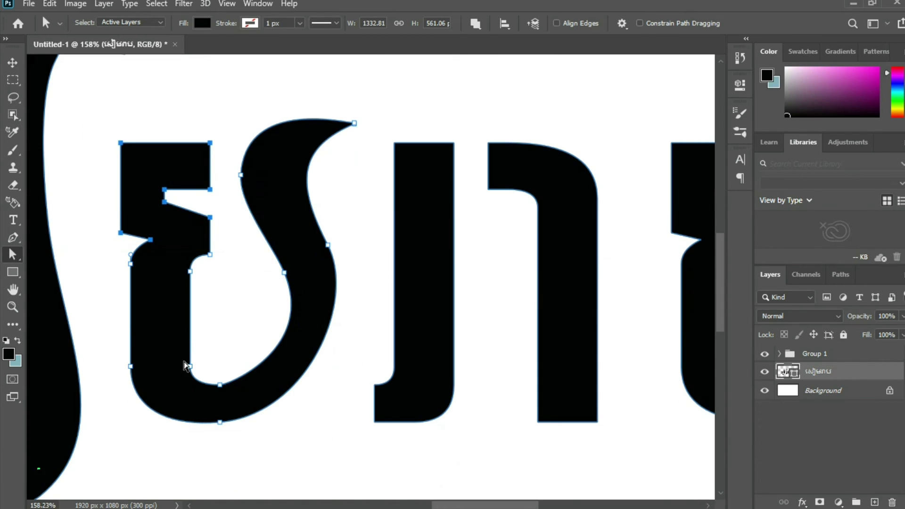
key("p")
key("Delete")
left_click(150, 240)
key("a")
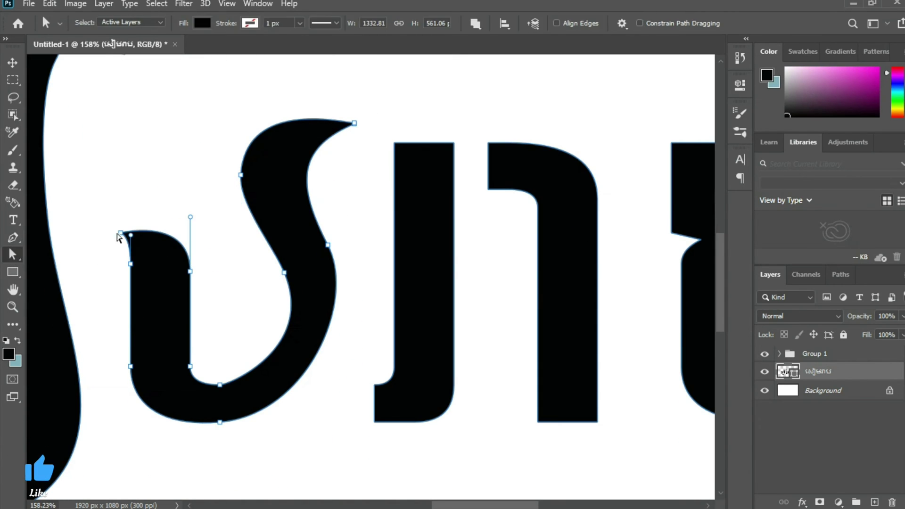
left_click_drag(130, 264, 116, 264)
Remove two lower-left anchors and curve the letter's left stroke at the top-left
scroll(118, 259, "down", 2)
key("p")
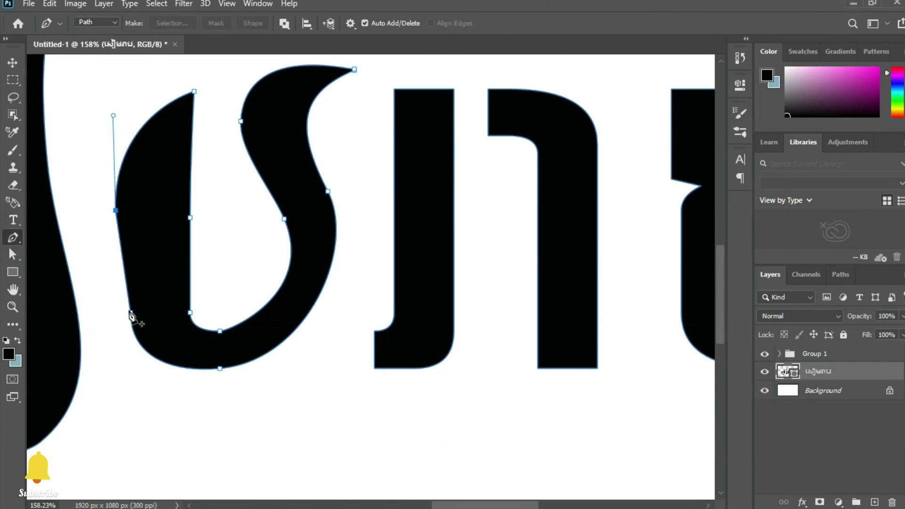
left_click(130, 313)
left_click(190, 313)
left_click(12, 255)
left_click_drag(190, 218, 165, 230)
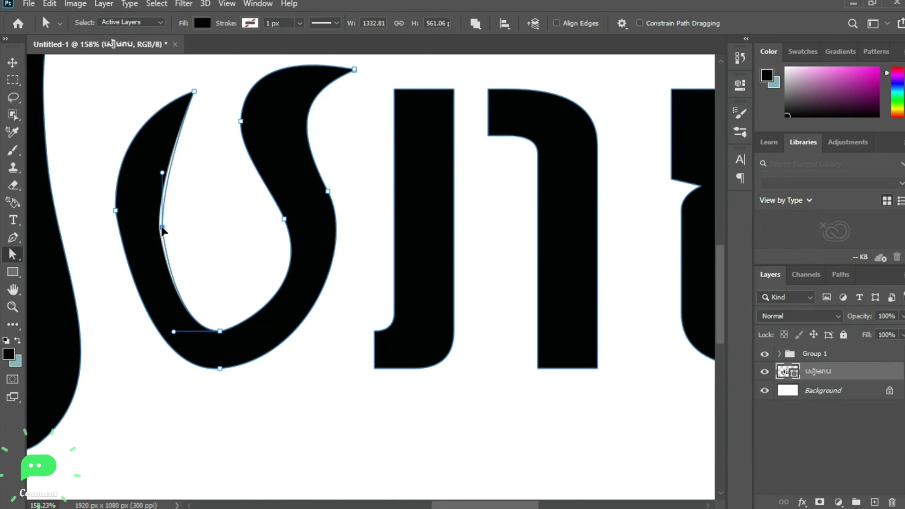
mouse_move(115, 210)
left_mouse_down()
mouse_move(103, 239)
mouse_move(94, 91)
left_mouse_up()
scroll(636, 277, "down", 2)
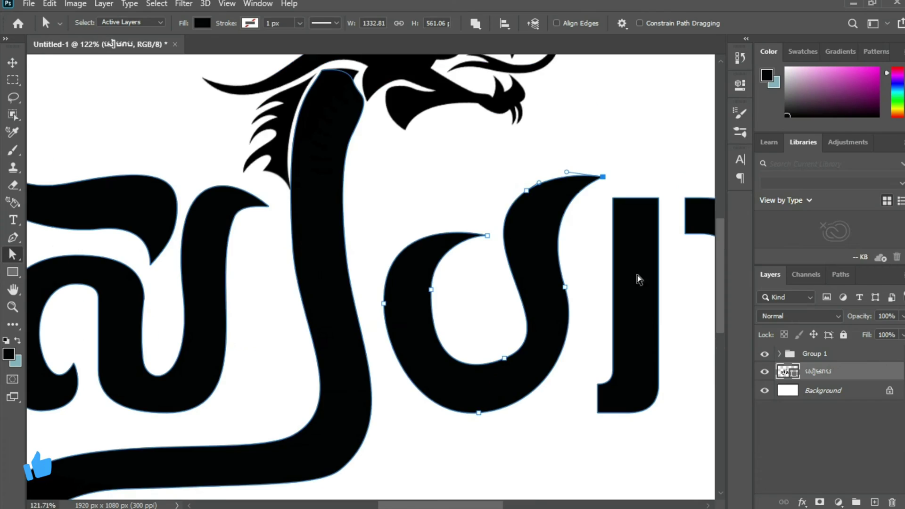
Find pngwing.com (19) in the free psd folder and drag the temple image onto the canvas
key("alt+Tab")
key("BackSpace")
double_click(465, 147)
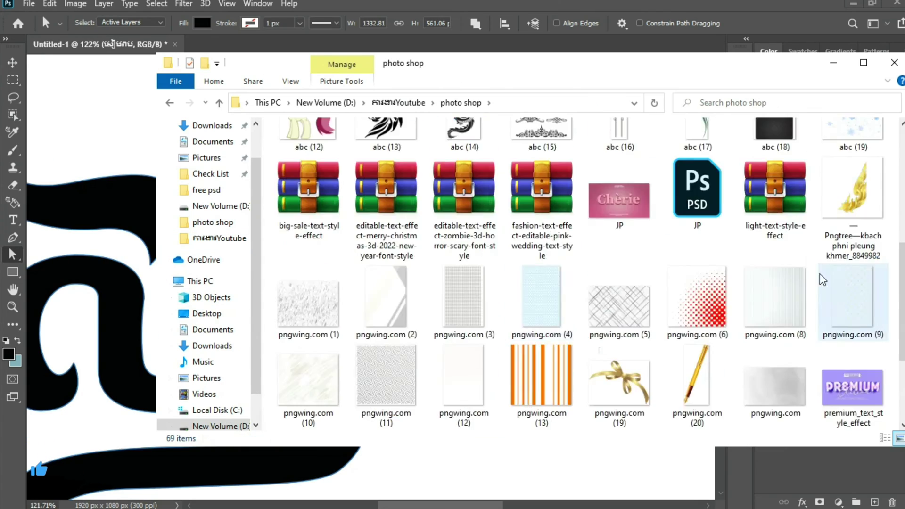
scroll(802, 273, "down", 3)
scroll(378, 217, "up", 5)
scroll(553, 295, "down", 3)
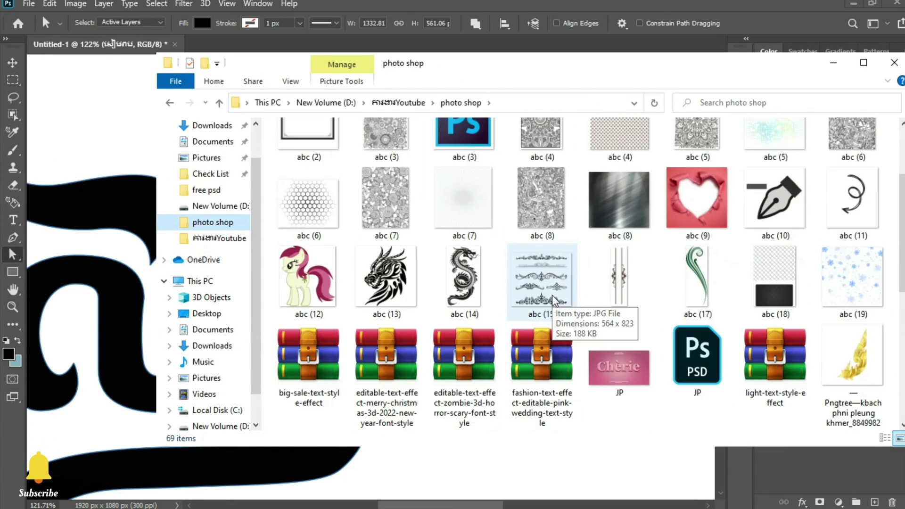
scroll(552, 296, "up", 3)
left_click(465, 160)
scroll(802, 207, "down", 5)
scroll(802, 160, "down", 5)
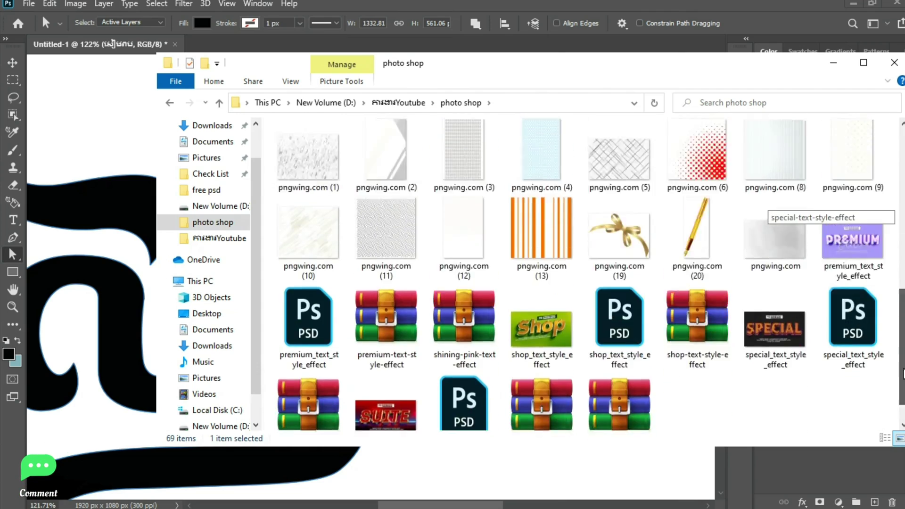
key("BackSpace")
key("Left")
key("Return")
left_click_drag(485, 505, 475, 330)
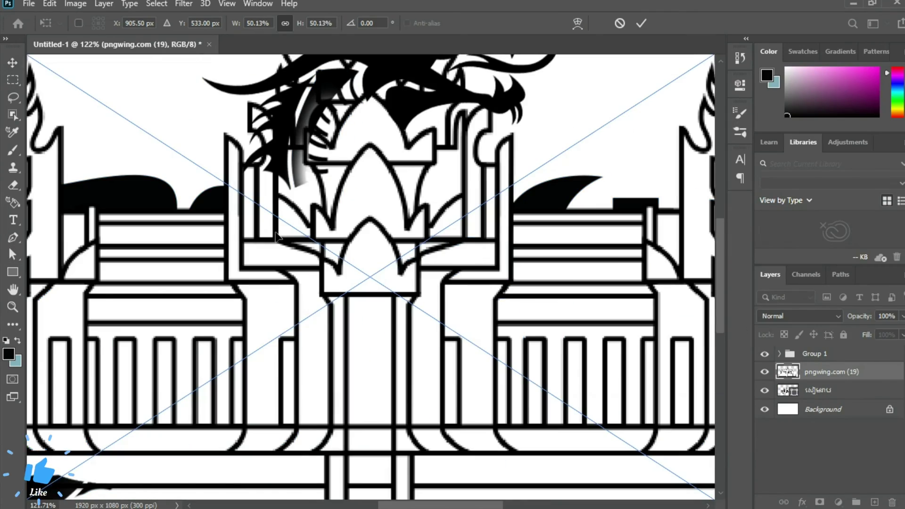
Shrink the temple image to fit inside the letter's loop and commit the transform
scroll(278, 237, "down", 3)
left_click_drag(519, 171, 424, 208)
key("Return")
Give the temple layer a black Color Overlay effect and check the result
scroll(372, 280, "up", 5)
left_click(802, 502)
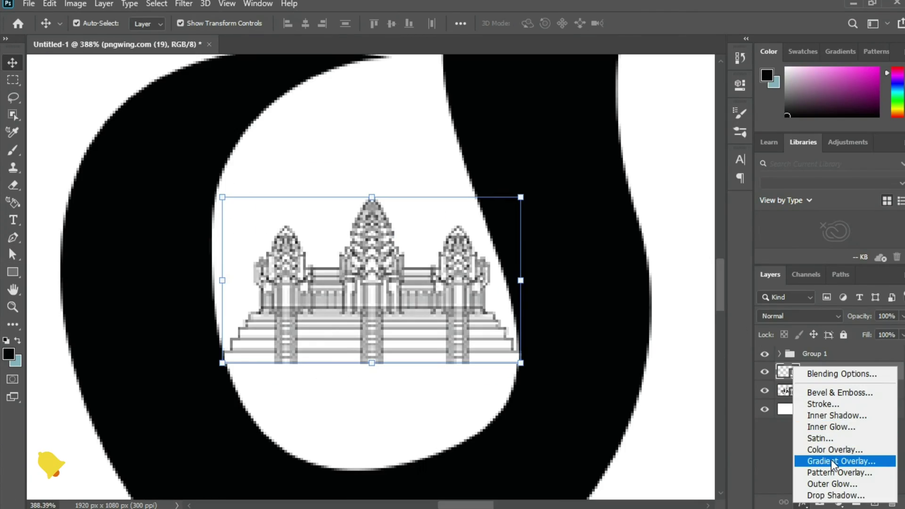
left_click(834, 462)
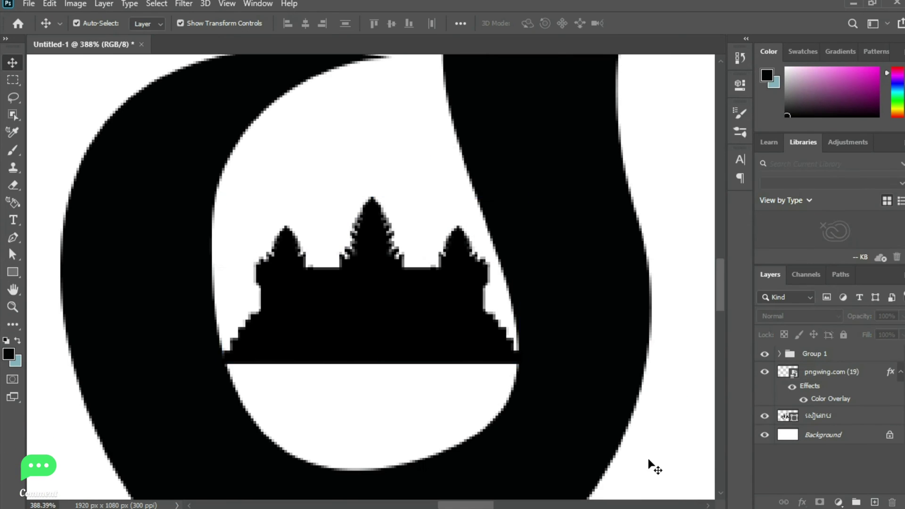
scroll(500, 431, "down", 8)
scroll(377, 387, "up", 1)
scroll(405, 364, "down", 1)
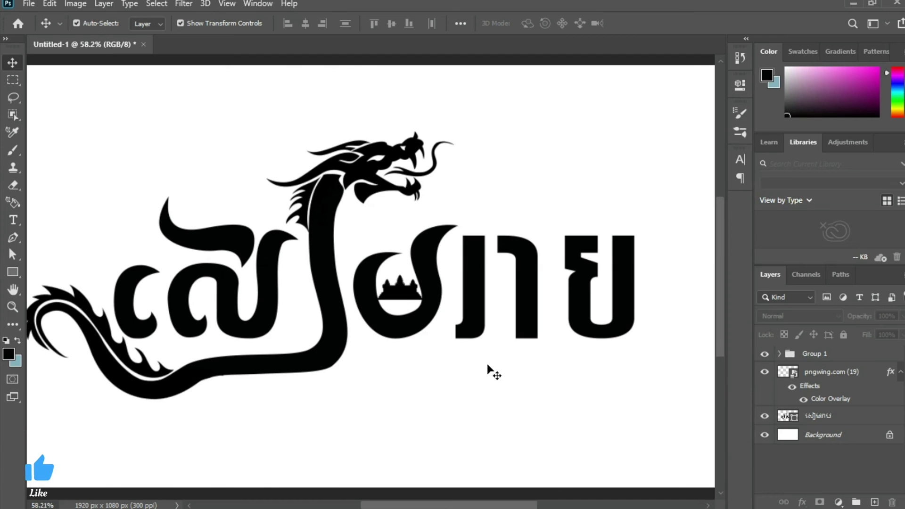
scroll(419, 360, "up", 5)
left_click(355, 414)
Drag the letter's stem anchors to begin the S-curve, spiking the top arm up-right
key("a")
left_click(452, 206)
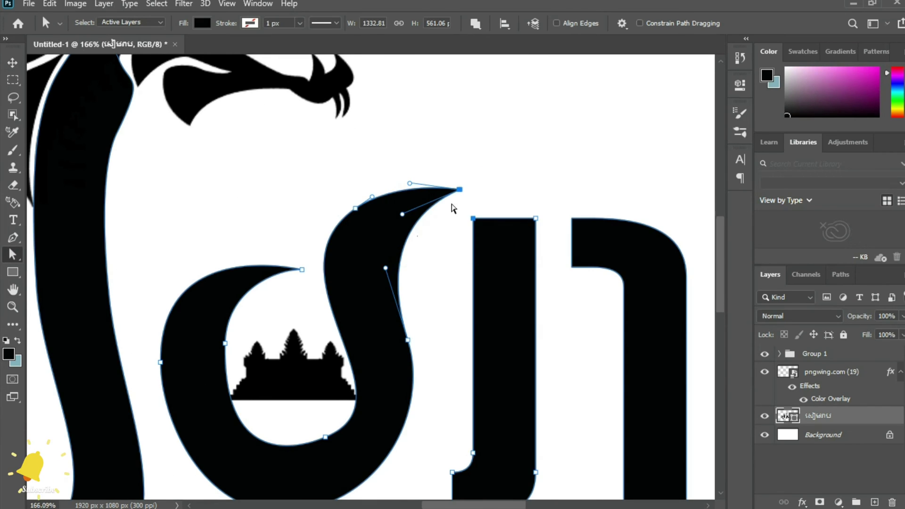
scroll(448, 244, "down", 2)
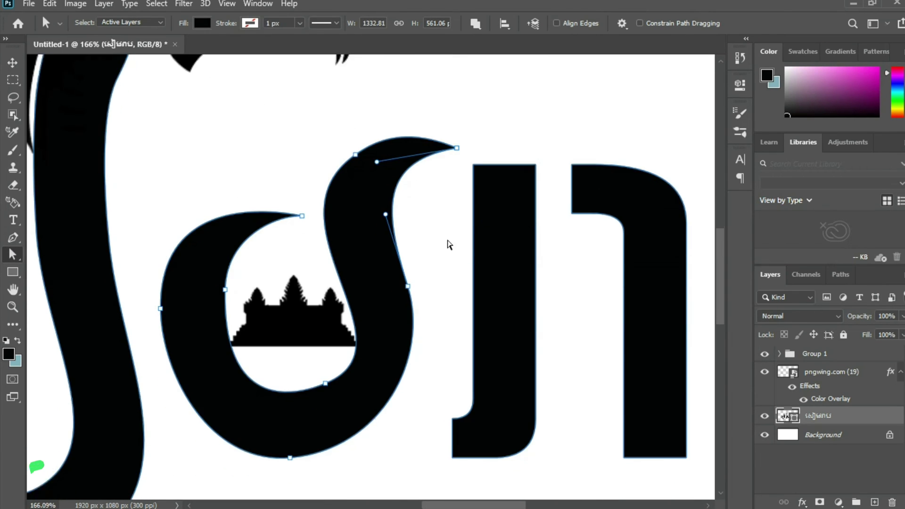
mouse_move(473, 327)
left_mouse_down()
mouse_move(427, 327)
mouse_move(518, 307)
left_mouse_up()
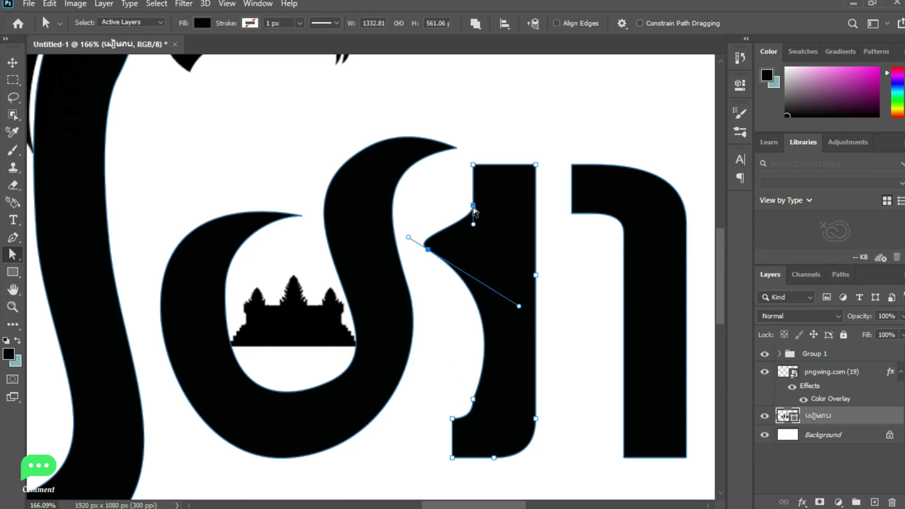
left_click_drag(474, 205, 420, 197)
scroll(533, 237, "down", 1)
left_click_drag(473, 189, 544, 125)
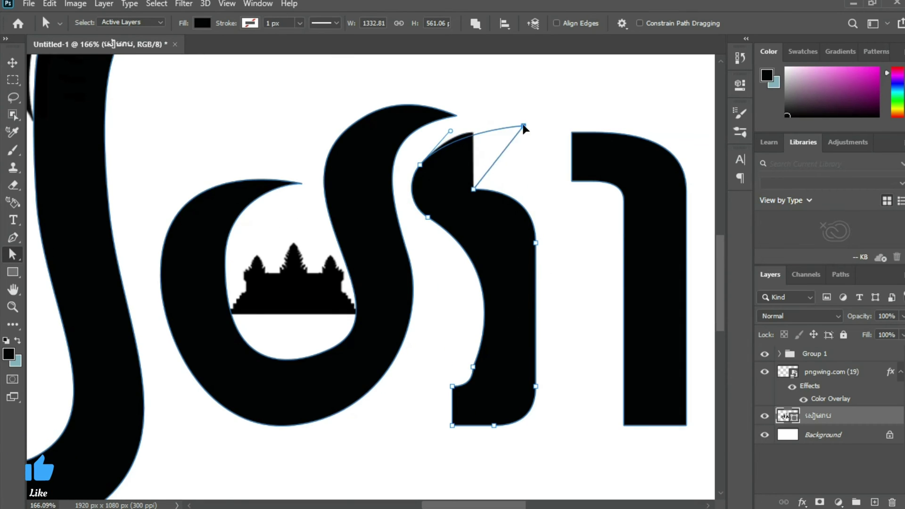
scroll(469, 307, "down", 2)
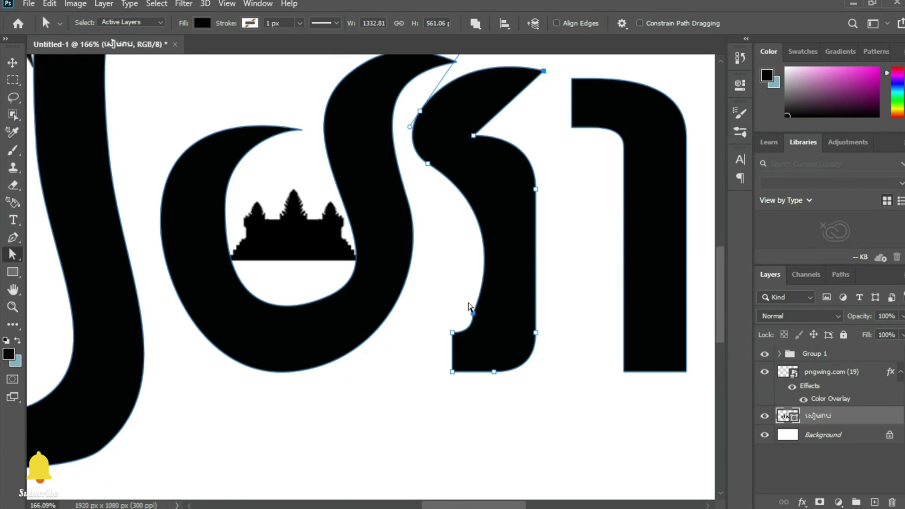
left_click_drag(473, 313, 521, 247)
Convert and move further anchors to continue bending the stem into an S-curve
key("p")
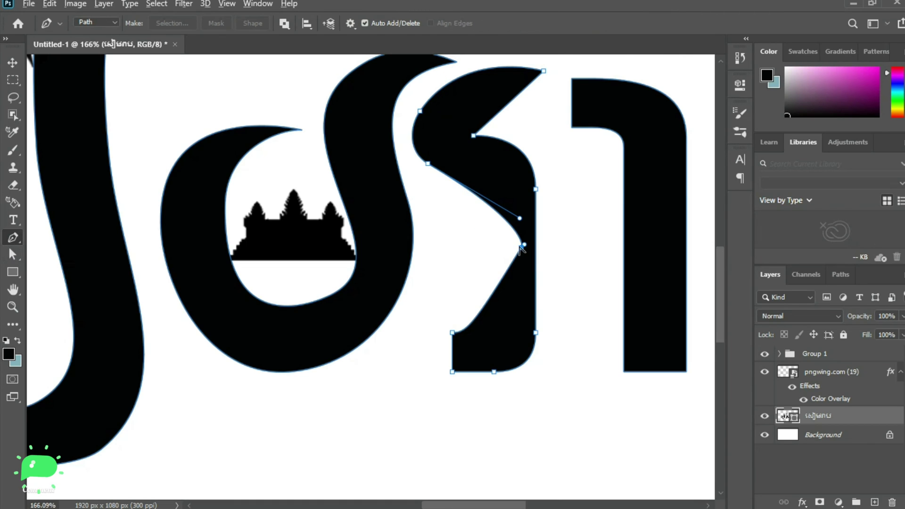
scroll(429, 319, "up", 1)
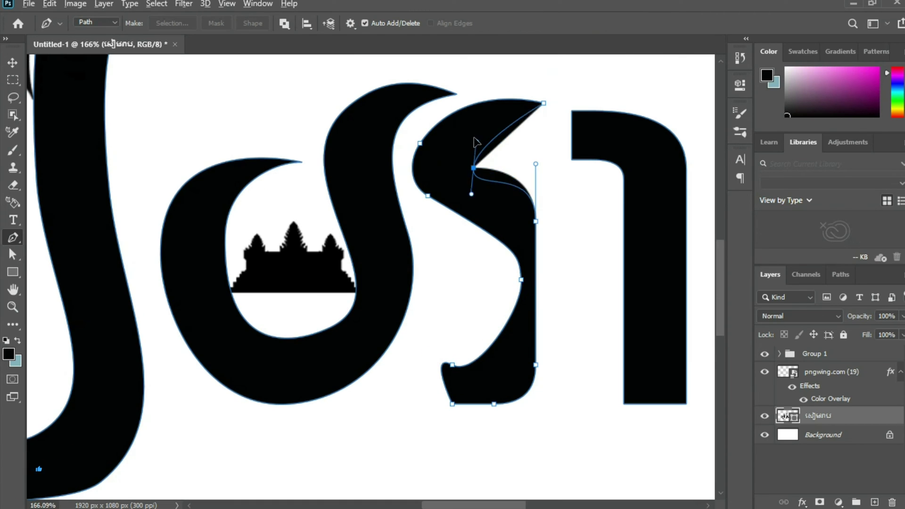
left_click_drag(474, 167, 514, 207)
scroll(518, 195, "up", 1)
key("a")
scroll(518, 195, "up", 1)
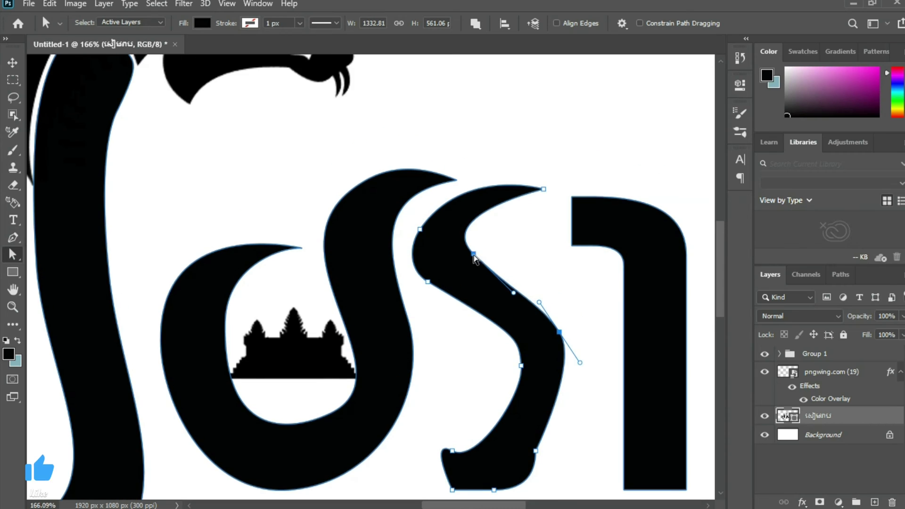
left_click_drag(536, 308, 561, 323)
scroll(562, 323, "down", 2)
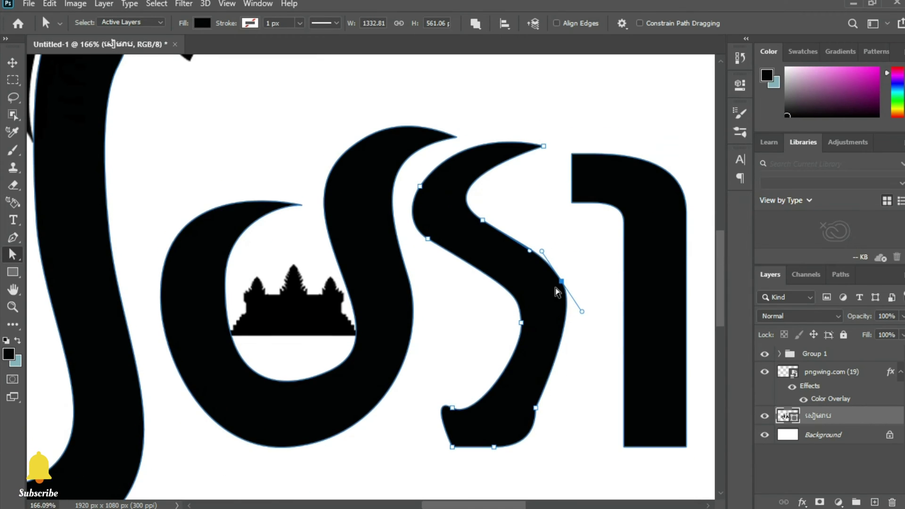
Shape the lower tail into a pointed hooked tip with a rounded bottom curve
left_click_drag(454, 409, 444, 392)
left_click_drag(536, 407, 546, 409)
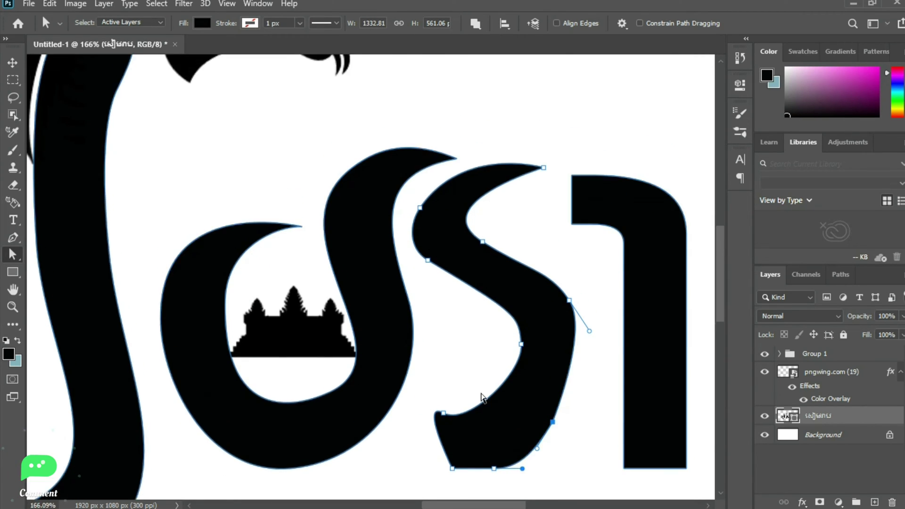
scroll(491, 377, "down", 3)
scroll(485, 421, "down", 1)
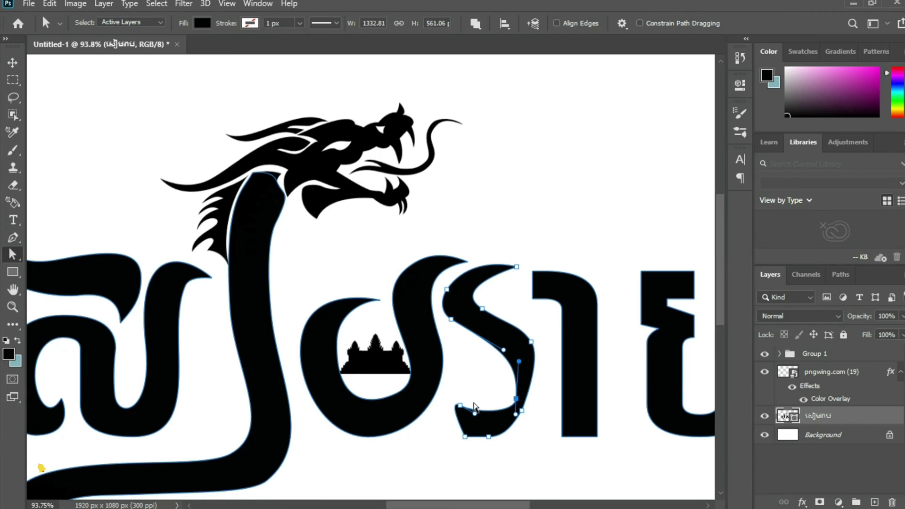
left_click_drag(487, 382, 467, 372)
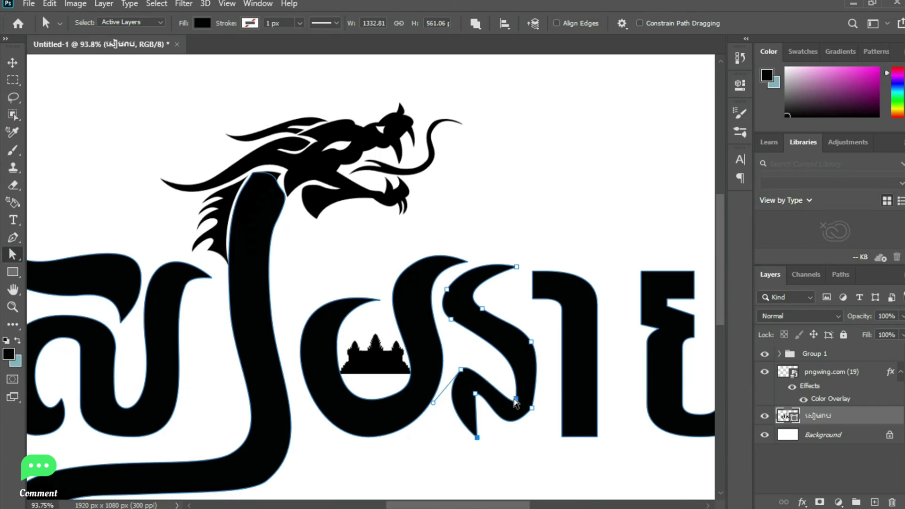
scroll(497, 327, "down", 2)
key("p")
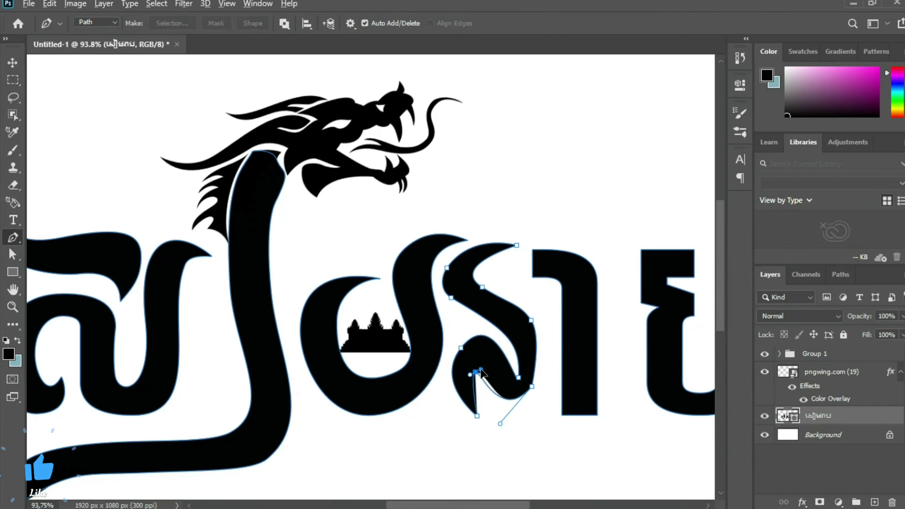
Lower the tail anchor and shift the inner curve anchor right to deepen the loop
key("a")
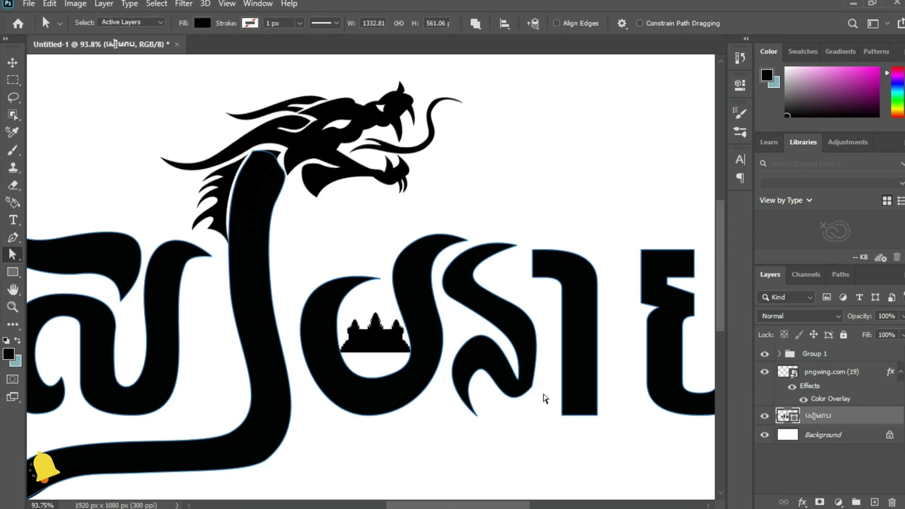
scroll(522, 404, "up", 3)
scroll(461, 420, "up", 2)
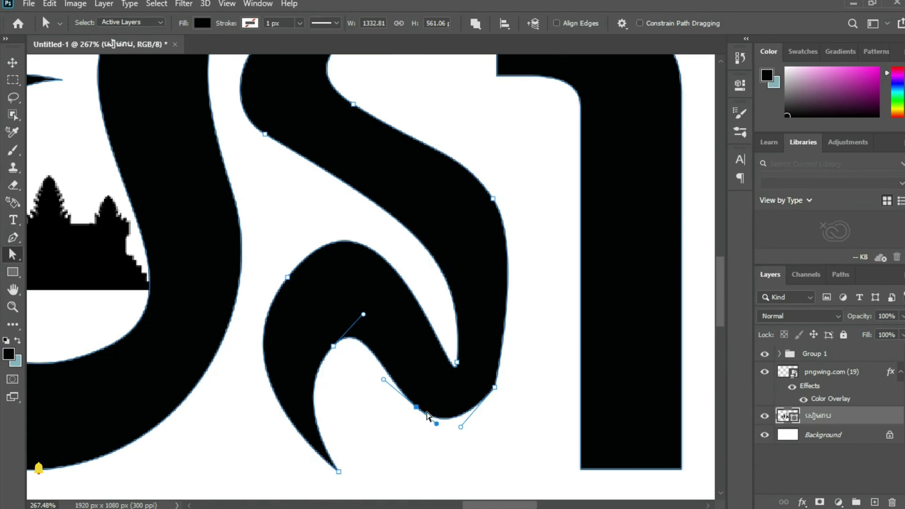
left_click_drag(430, 429, 429, 445)
scroll(357, 441, "up", 1)
key("p")
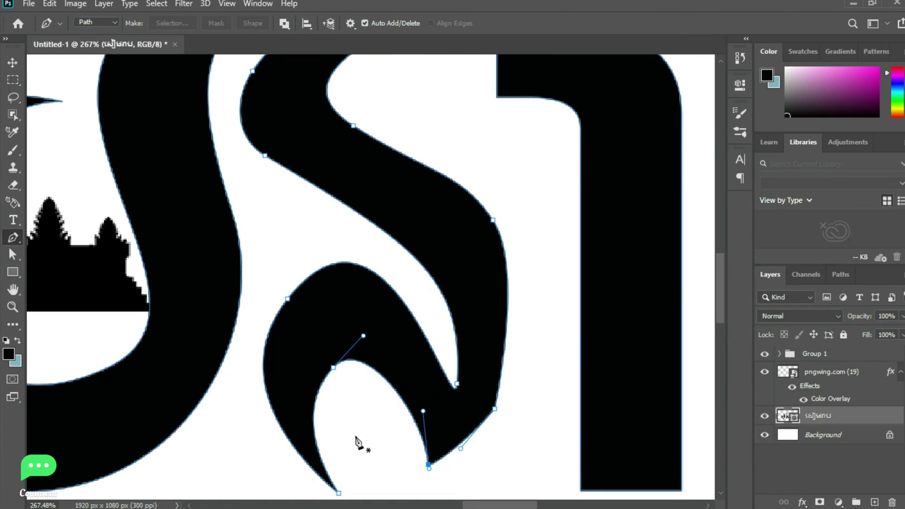
key("a")
left_click_drag(457, 384, 473, 383)
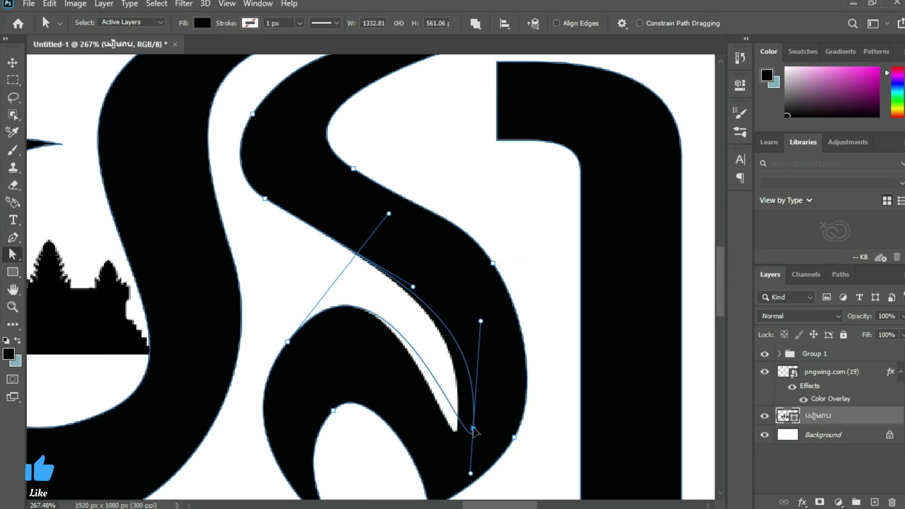
scroll(476, 446, "down", 1)
scroll(475, 447, "down", 1)
Adjust anchors and handles to smooth the S-curve and place its right anchor
left_click_drag(495, 226, 562, 222)
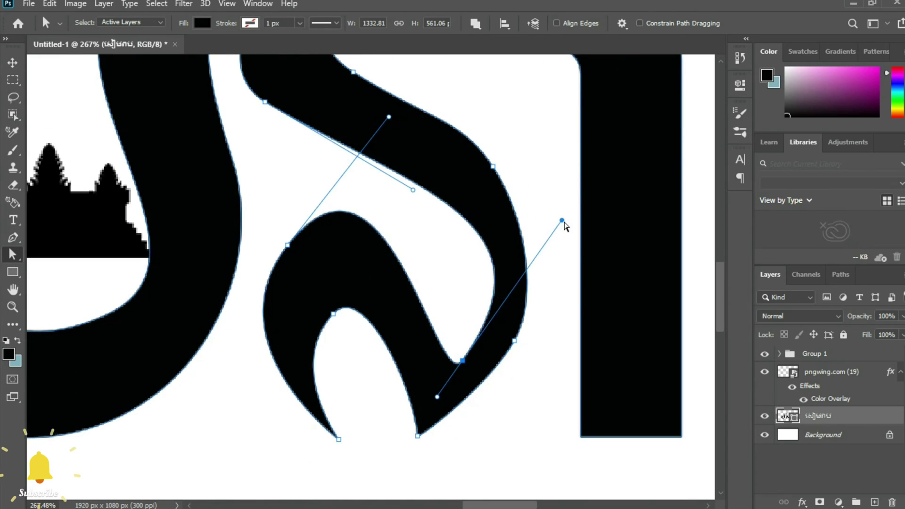
scroll(561, 223, "down", 1)
left_click_drag(333, 282, 328, 307)
scroll(327, 307, "up", 1)
left_click_drag(449, 150, 448, 145)
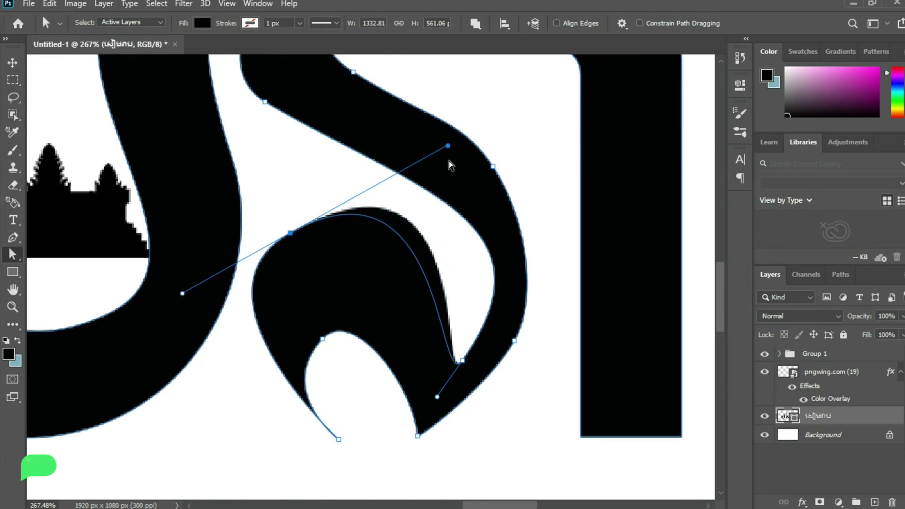
mouse_move(338, 439)
left_mouse_down()
mouse_move(332, 449)
mouse_move(247, 465)
left_mouse_up()
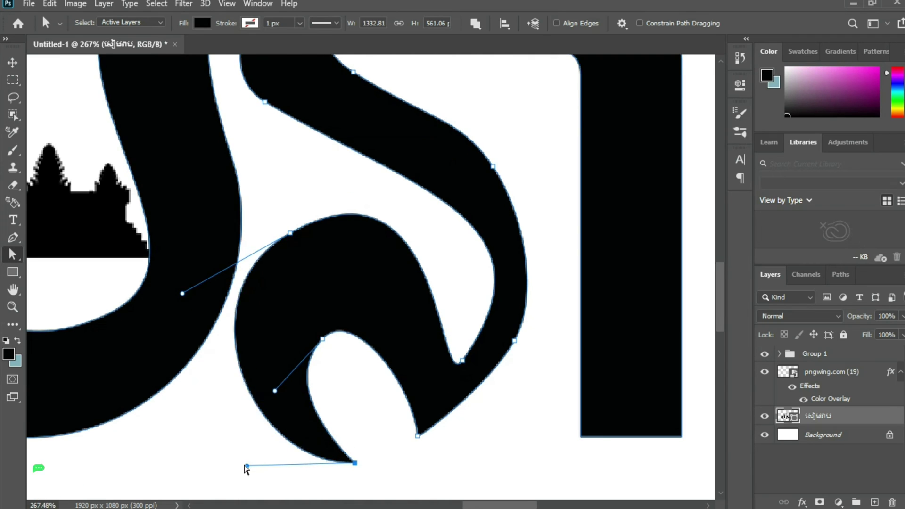
scroll(355, 411, "up", 2)
scroll(356, 412, "up", 3)
left_click_drag(303, 256, 330, 231)
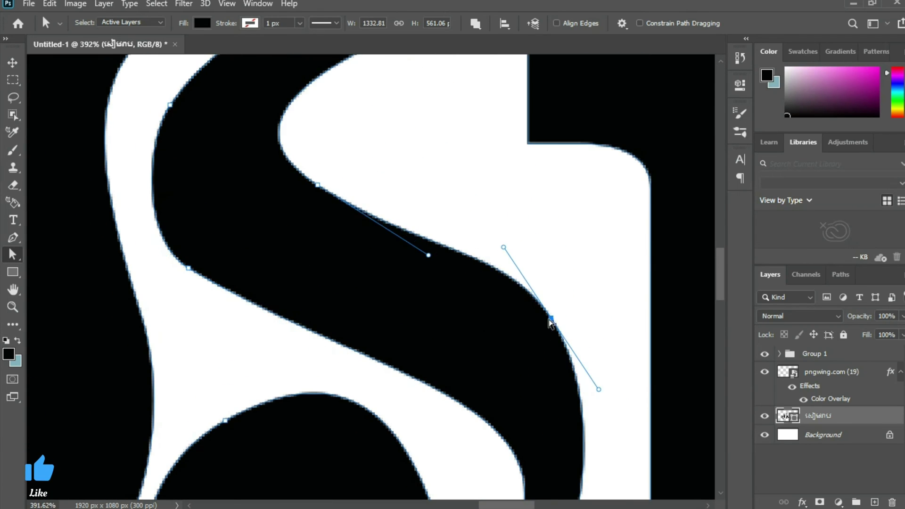
left_click_drag(550, 317, 563, 297)
scroll(562, 297, "down", 1)
scroll(324, 216, "down", 2)
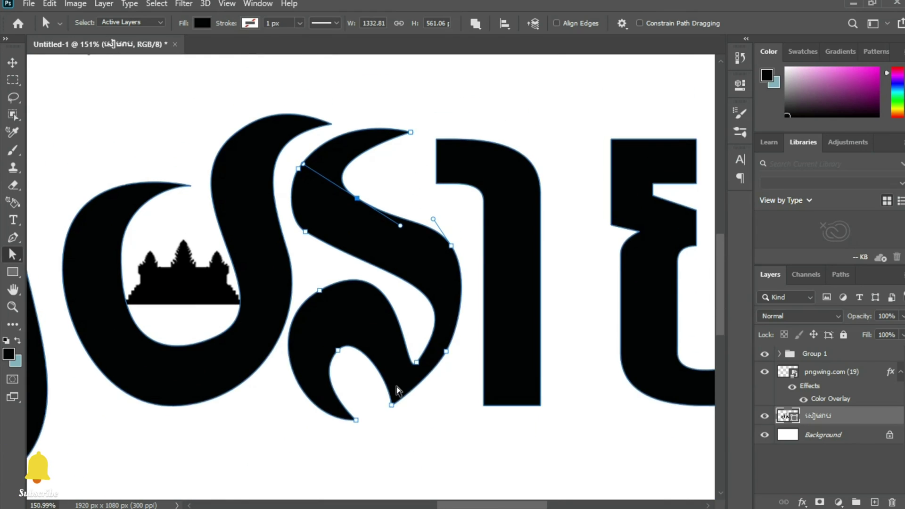
Round the lower loop's inner curve and sharpen its inner tip into a pointed hook
scroll(397, 387, "down", 1)
left_click(320, 344)
left_click(337, 405, "shift")
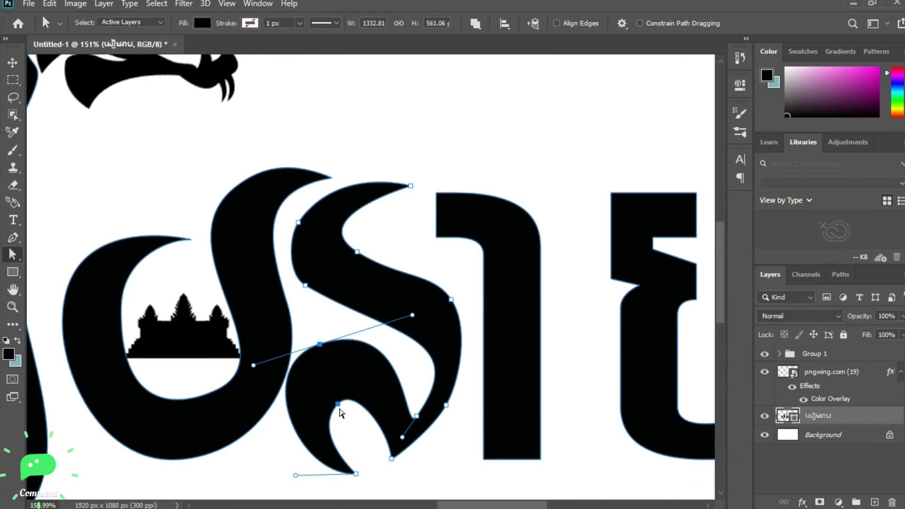
left_click_drag(368, 404, 326, 409)
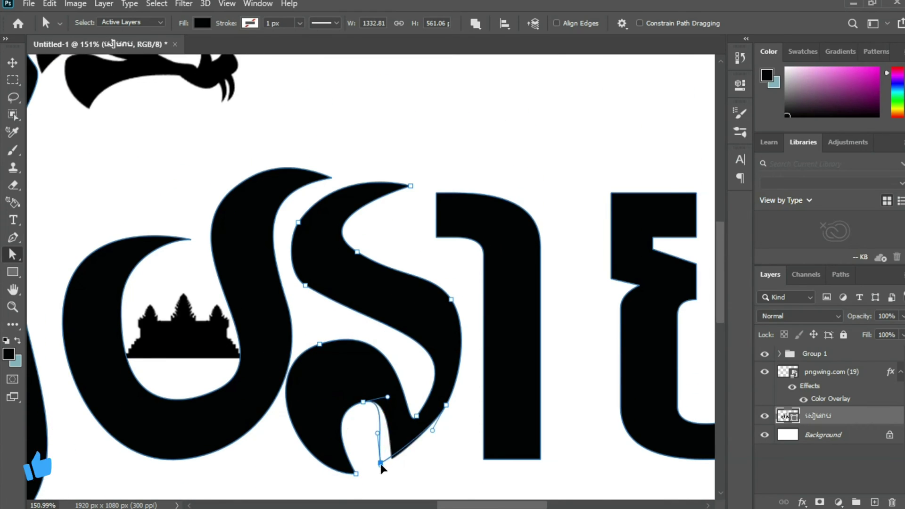
scroll(382, 467, "up", 3)
scroll(379, 347, "up", 2)
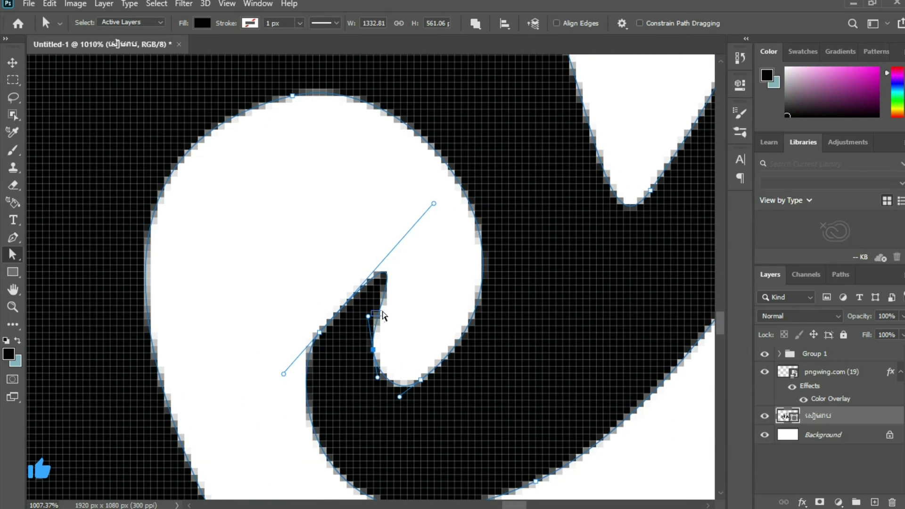
left_click_drag(320, 333, 326, 325)
key("p")
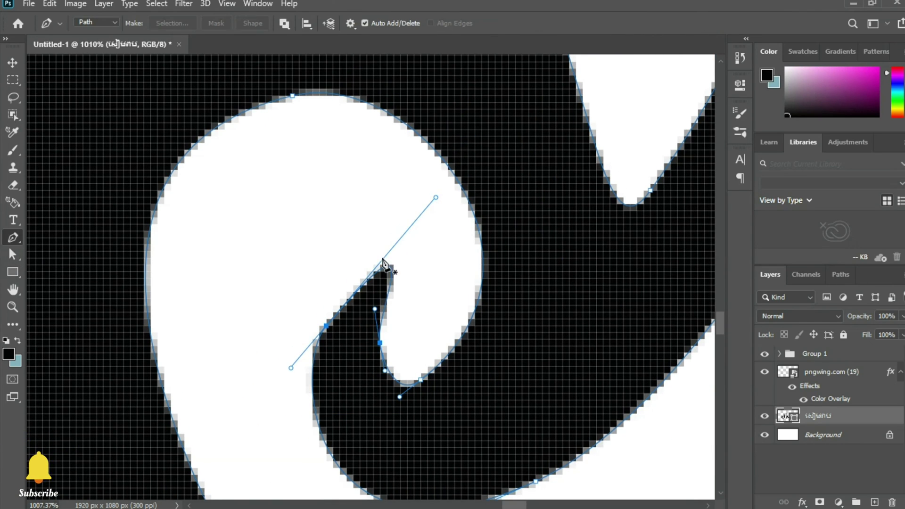
left_click_drag(383, 262, 435, 271)
Widen and bulge the swirl's curves and raise its top anchor into a rounded spiral
scroll(368, 293, "down", 2)
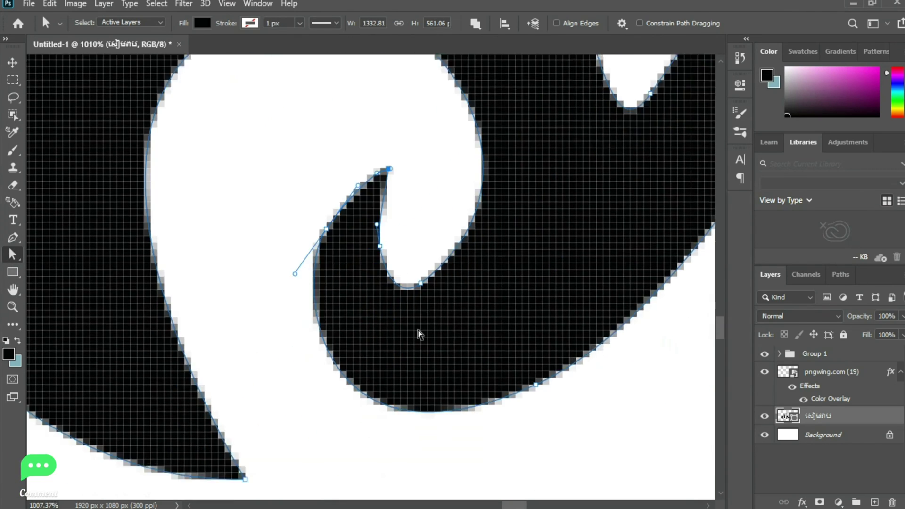
scroll(419, 332, "down", 1)
scroll(485, 412, "down", 1)
left_click_drag(573, 273, 592, 283)
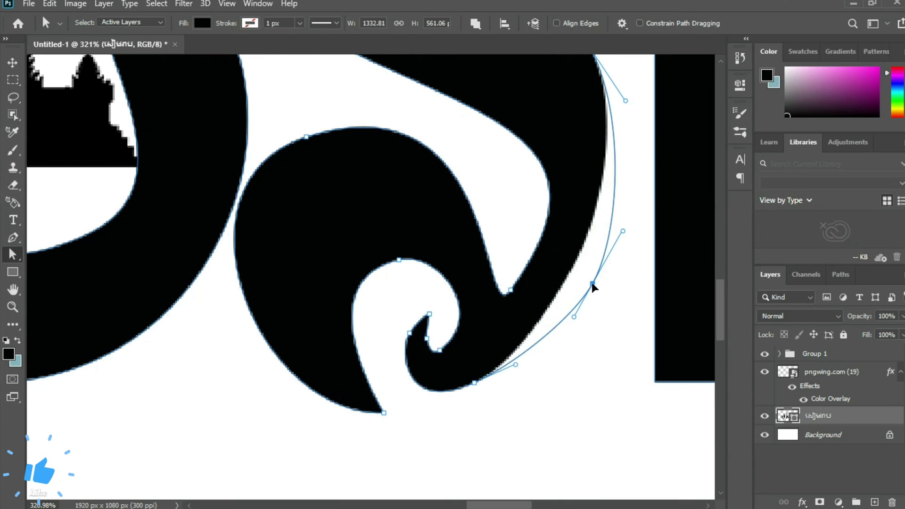
scroll(514, 396, "up", 1)
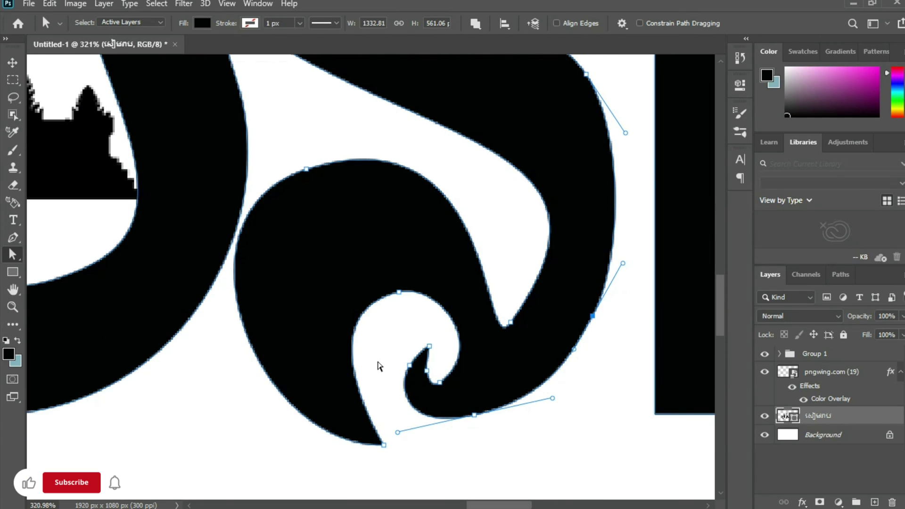
left_click_drag(307, 169, 384, 180)
scroll(357, 427, "down", 1)
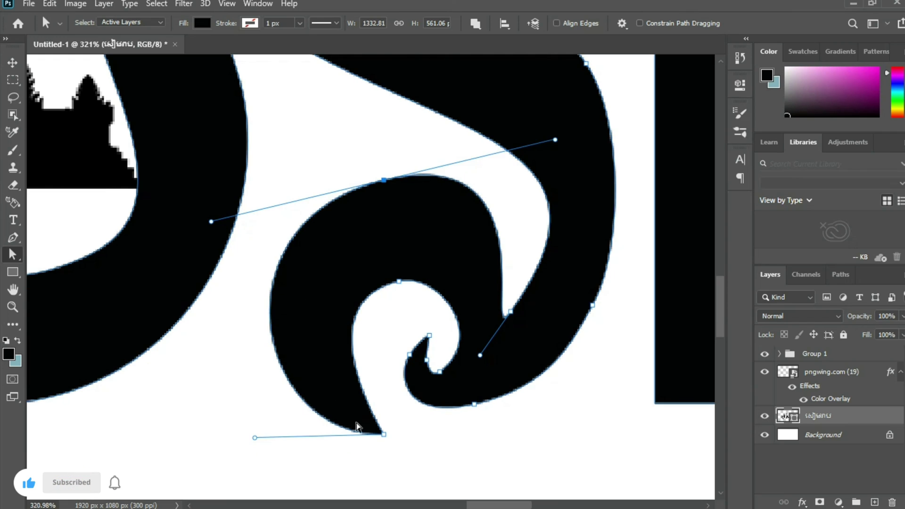
left_click_drag(357, 423, 303, 289)
scroll(219, 223, "up", 1)
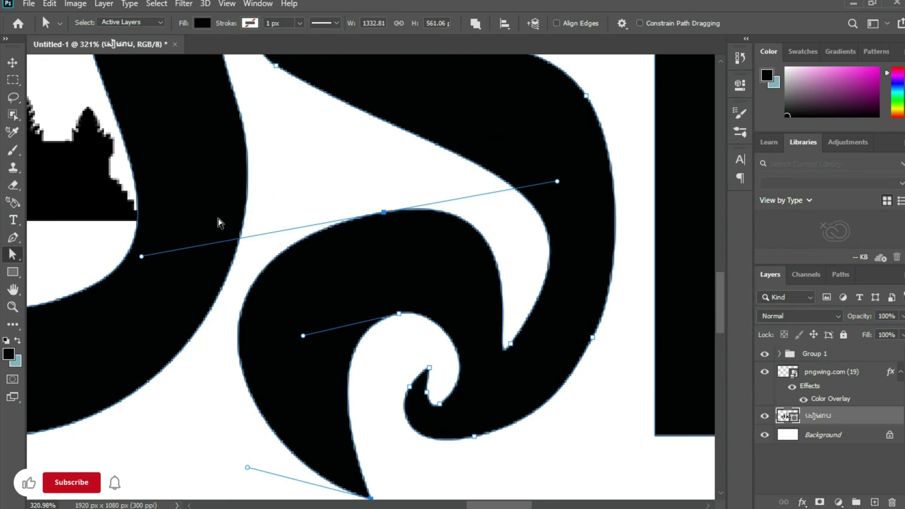
left_click_drag(384, 212, 395, 194)
left_click_drag(564, 192, 580, 193)
scroll(476, 353, "down", 5)
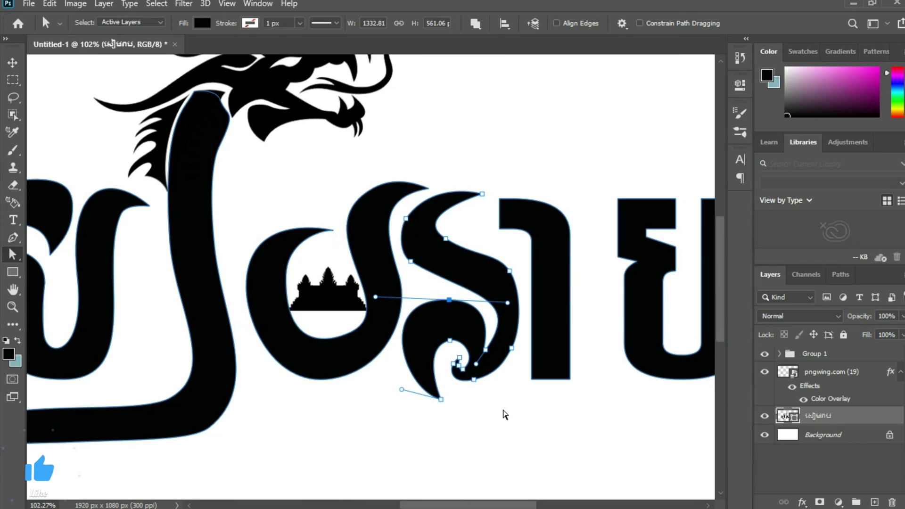
Stretch the swirl letter's top tip and curve over onto the top of the bar
scroll(516, 360, "up", 4)
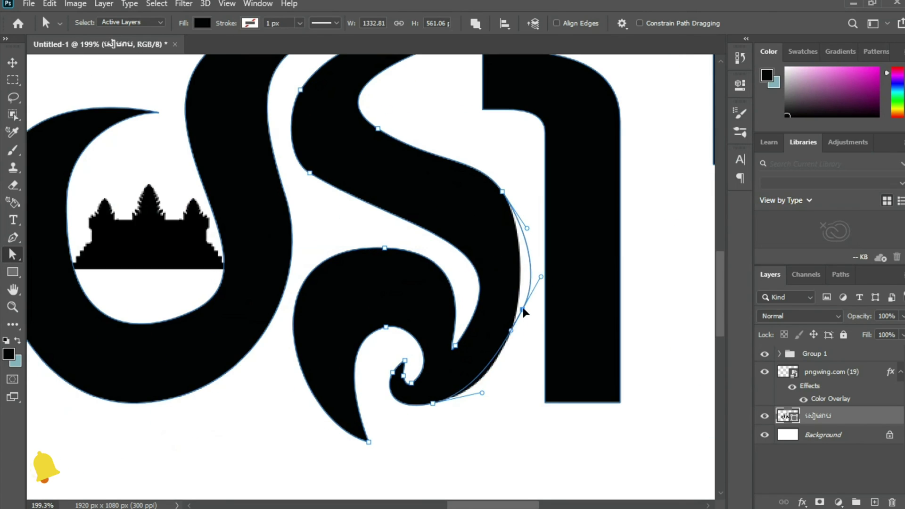
left_click(514, 205)
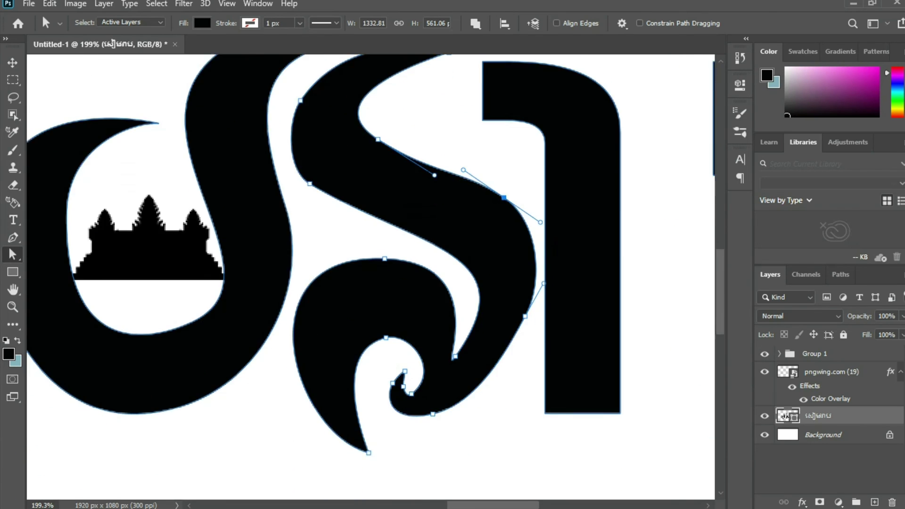
scroll(449, 115, "up", 2)
key("p")
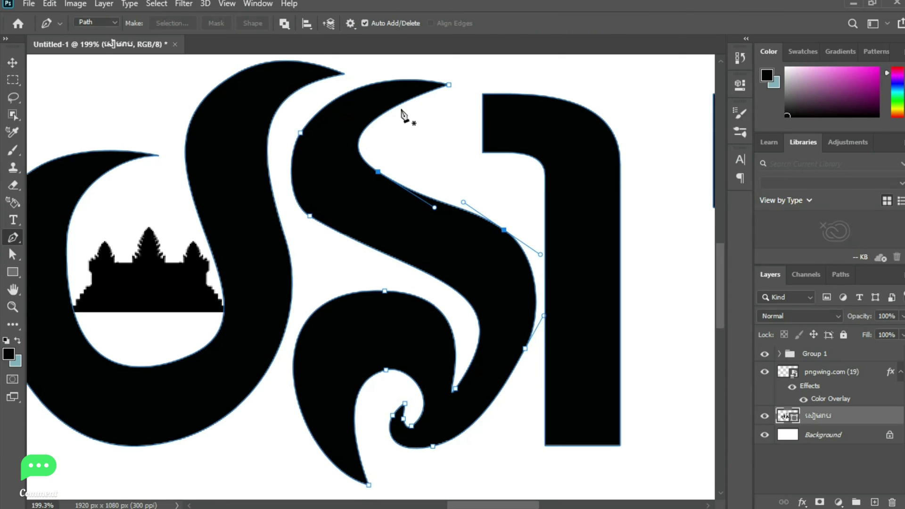
key("a")
left_click_drag(449, 85, 554, 91)
left_click_drag(442, 108, 371, 134)
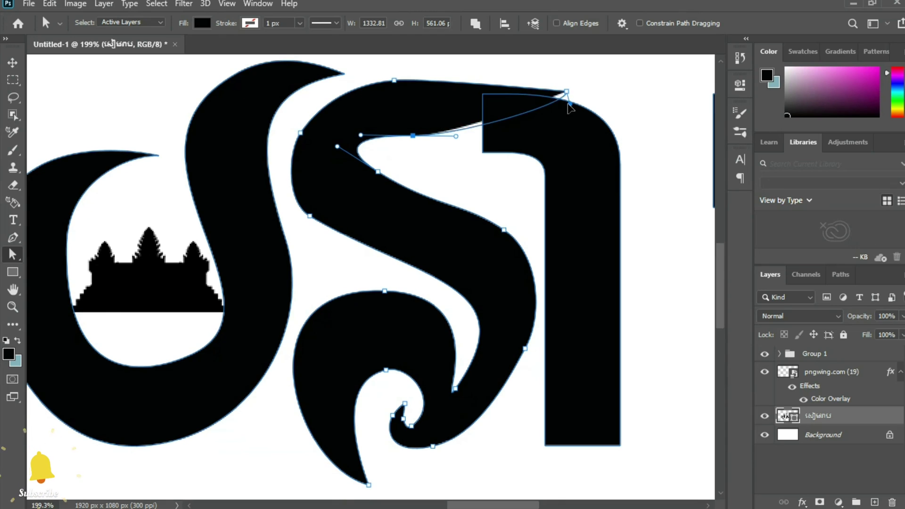
left_click_drag(567, 91, 555, 106)
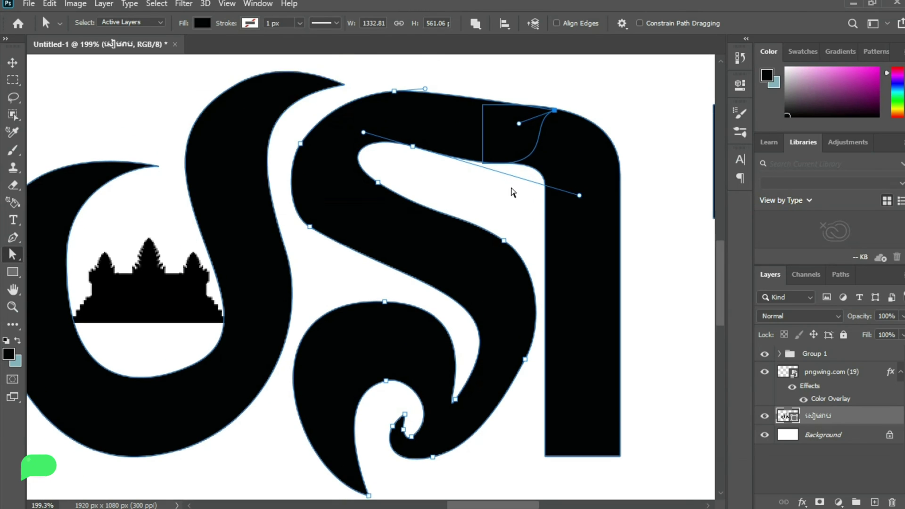
Select the letter shape's path and the tall vertical bar's anchors
key("v")
scroll(648, 319, "up", 2)
left_click_drag(397, 89, 423, 162)
key("a")
scroll(521, 236, "up", 2)
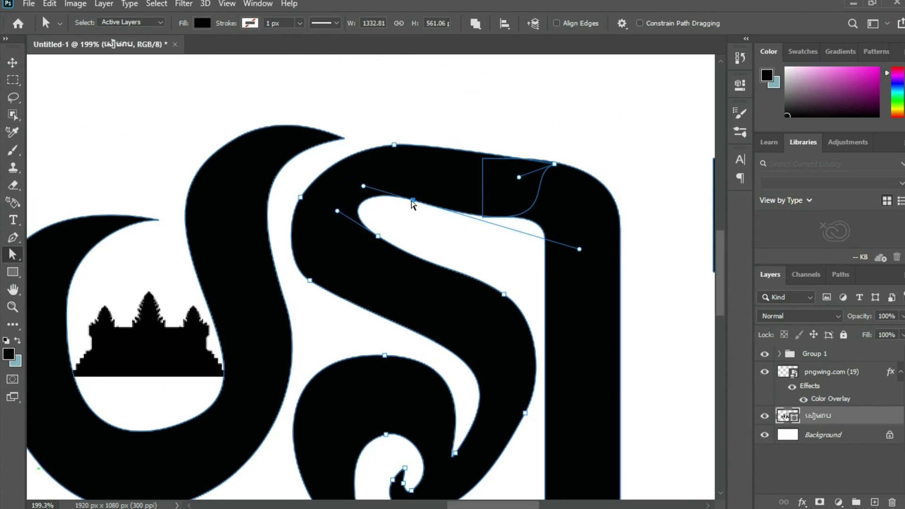
scroll(520, 236, "down", 5)
scroll(471, 367, "up", 3)
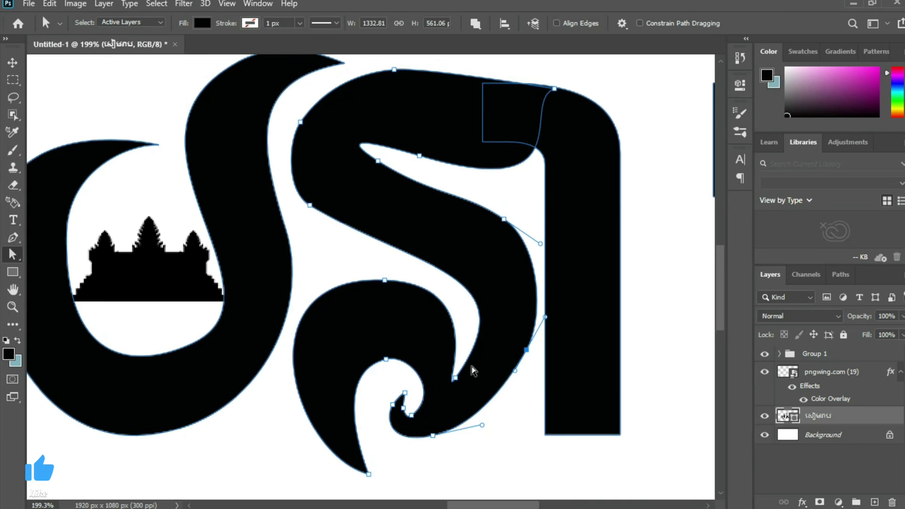
left_click_drag(652, 121, 545, 474)
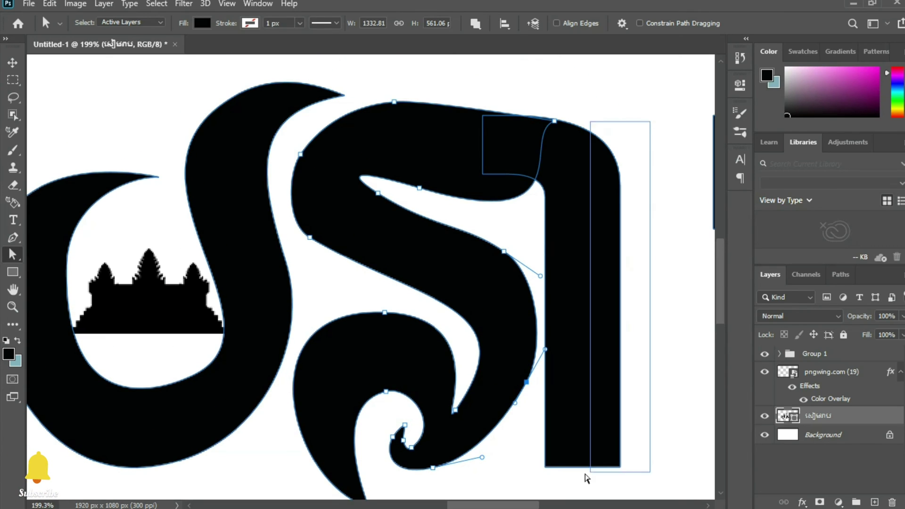
scroll(560, 136, "up", 1)
scroll(558, 108, "down", 3)
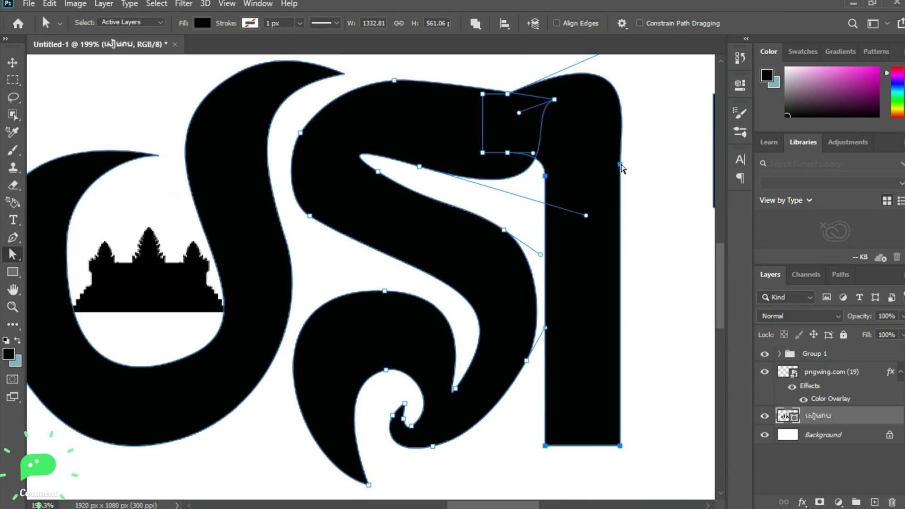
left_click_drag(545, 178, 557, 182)
Lower and round off the arch-to-bar corner, smoothing the arch's underside into the bar
scroll(556, 180, "up", 3)
left_click_drag(482, 185, 485, 199)
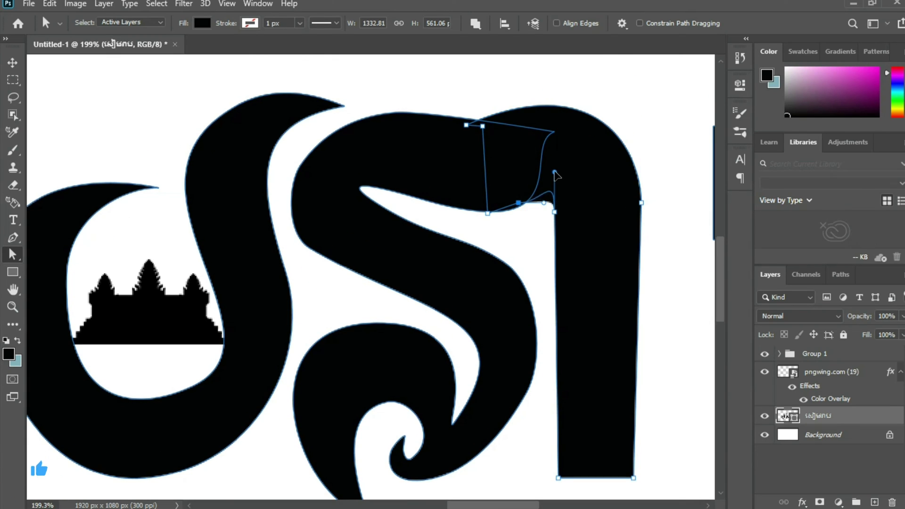
scroll(555, 173, "down", 1)
left_click_drag(544, 192, 543, 203)
left_click_drag(541, 120, 537, 168)
scroll(517, 213, "up", 1)
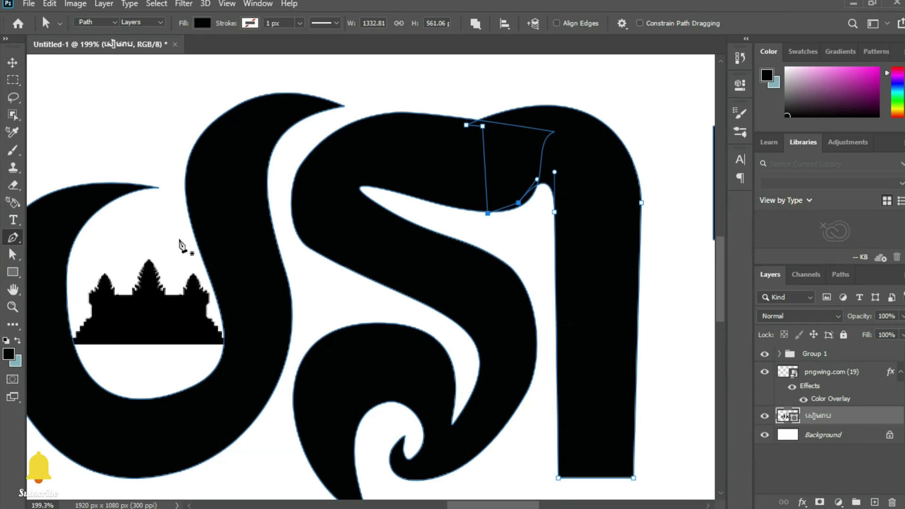
scroll(303, 233, "up", 1)
key("a")
left_click_drag(519, 226, 584, 245)
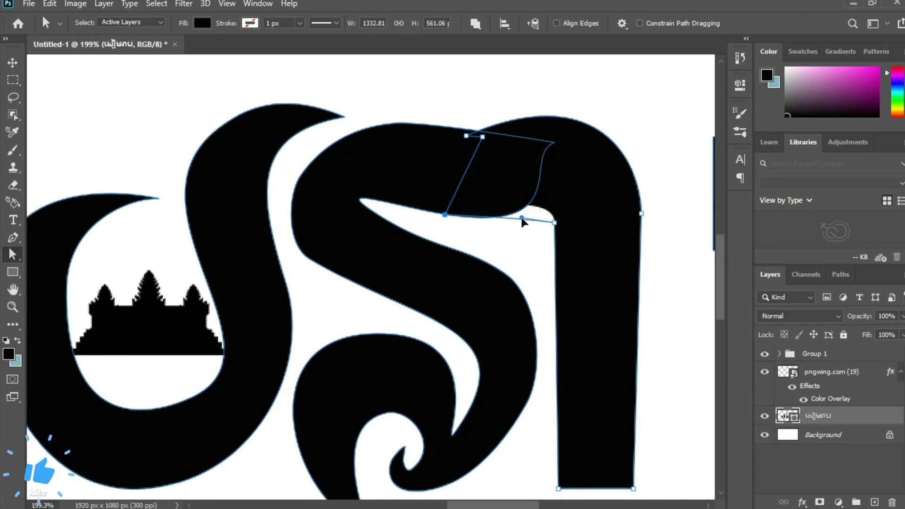
Select the tall bar's bottom anchors with Direct Selection
key("v")
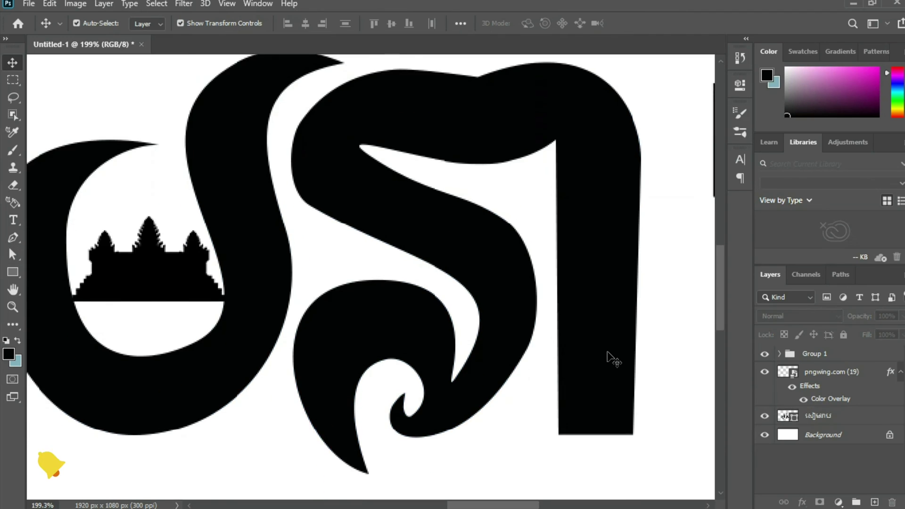
scroll(611, 359, "down", 3)
scroll(481, 393, "down", 2)
key("a")
scroll(479, 389, "up", 1)
mouse_move(550, 283)
left_mouse_down()
mouse_move(480, 377)
mouse_move(541, 433)
left_mouse_up()
key("p")
key("a")
Sweep the bar's bottom right and down into a smooth curved tail
left_click_drag(473, 460, 504, 462)
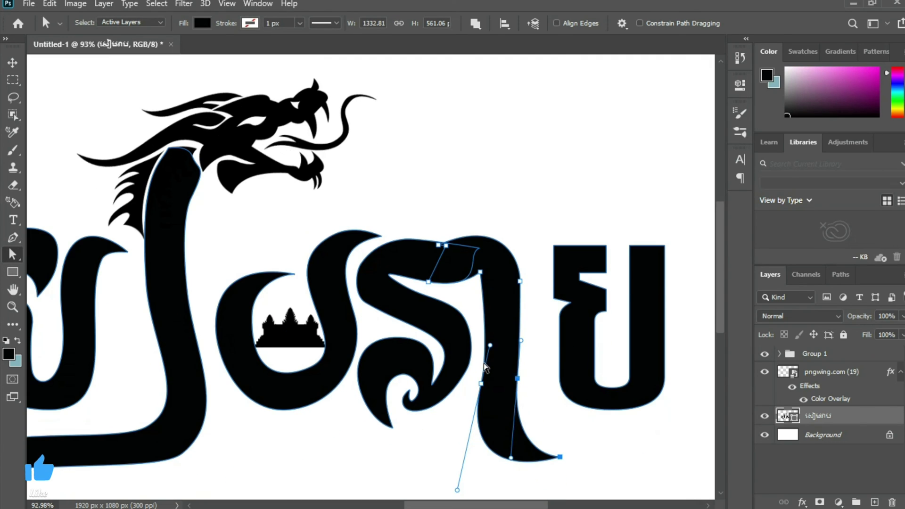
mouse_move(481, 363)
left_mouse_down()
mouse_move(506, 367)
mouse_move(471, 379)
left_mouse_up()
scroll(533, 253, "down", 1)
left_click(11, 240)
scroll(530, 333, "down", 1)
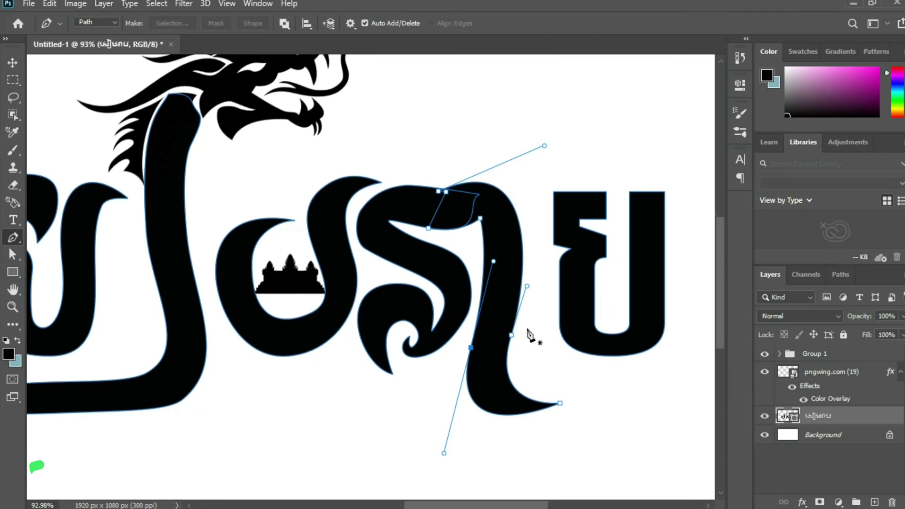
left_click(12, 255)
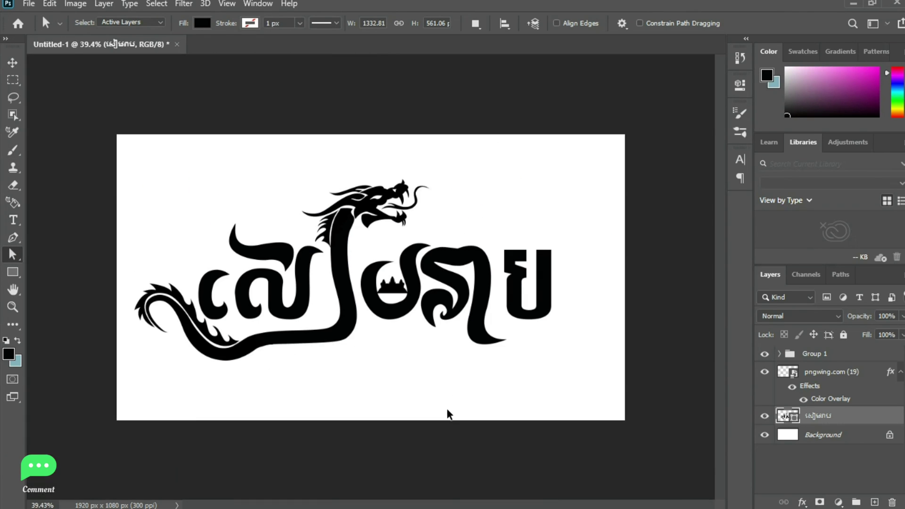
Place pngwing.com (20), shrink it, flip it vertically, rotate it and set it against the tail
scroll(449, 415, "down", 3)
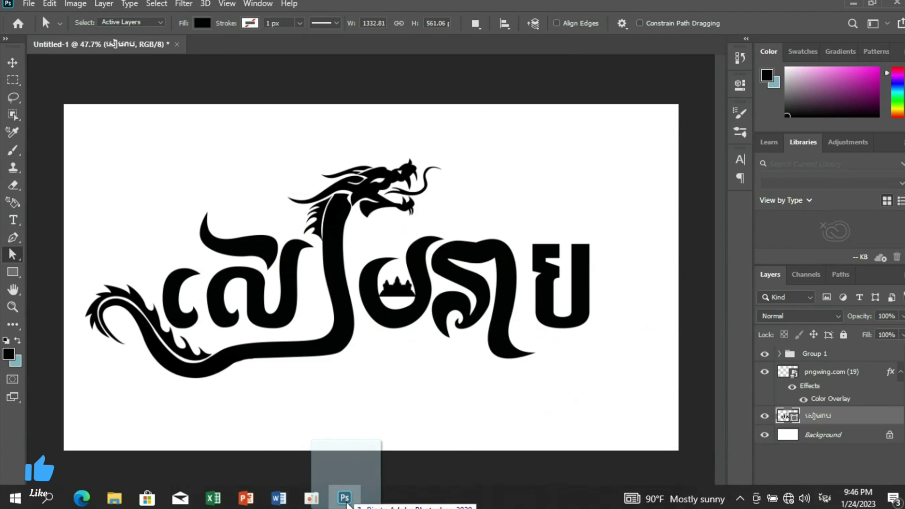
left_click_drag(718, 253, 453, 255)
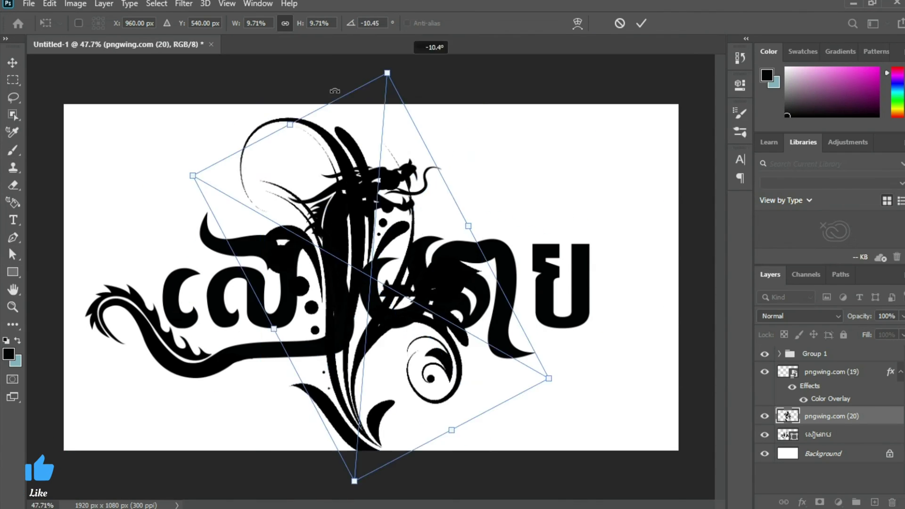
left_click_drag(574, 250, 471, 406)
right_click(433, 140)
left_click(467, 364)
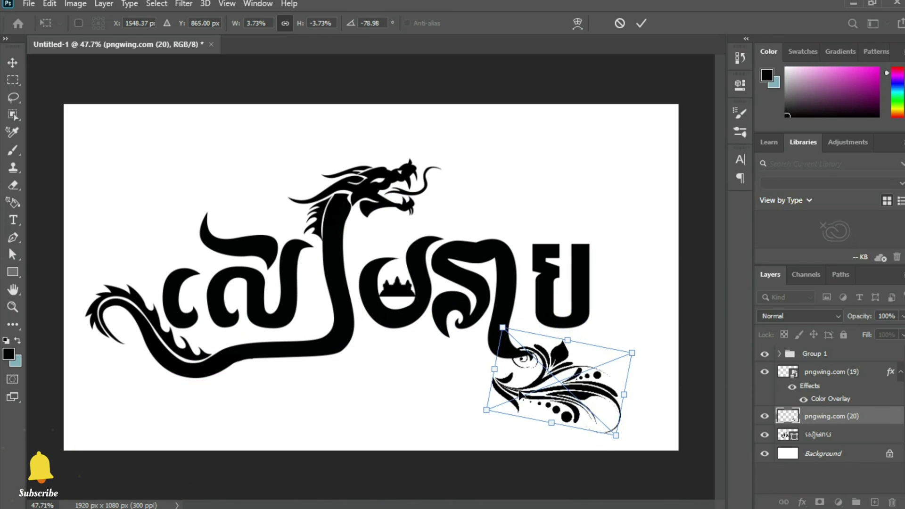
left_click_drag(467, 363, 514, 359)
left_click_drag(634, 304, 627, 313)
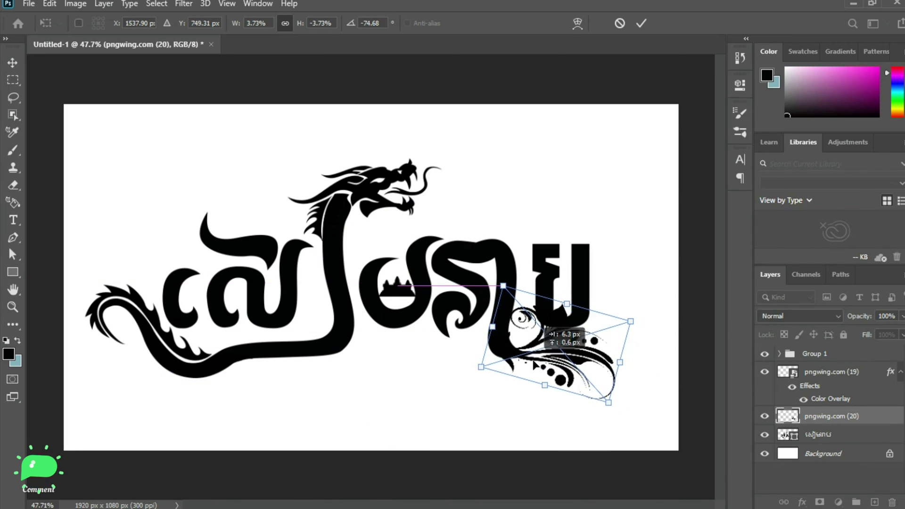
scroll(531, 374, "up", 5)
left_click_drag(434, 395, 445, 364)
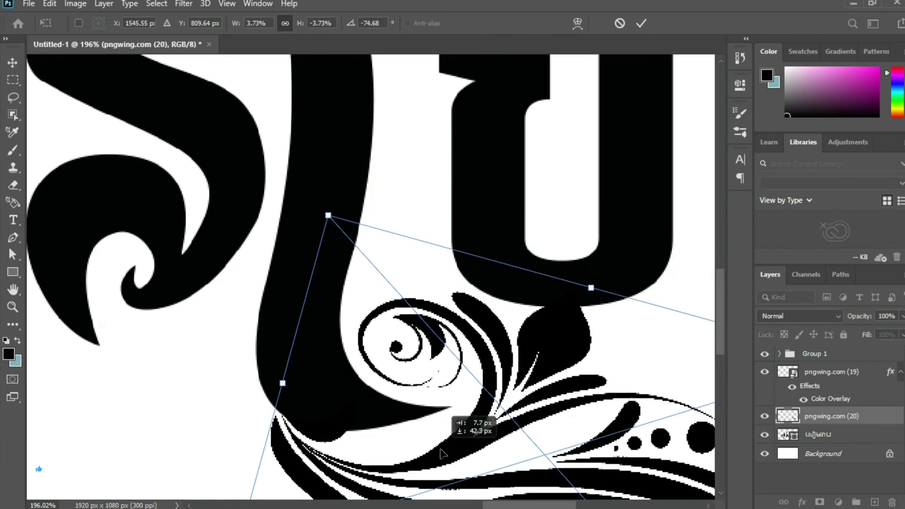
scroll(431, 424, "down", 6)
scroll(415, 344, "down", 3)
Commit the flourish placement and pull the tail-end anchors toward it
key("Return")
key("a")
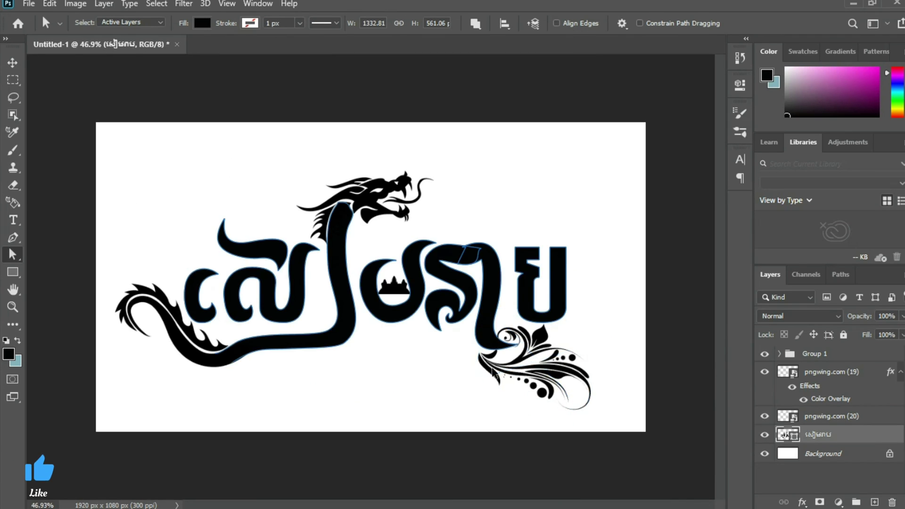
scroll(573, 323, "up", 8)
left_click_drag(504, 241, 649, 407)
scroll(550, 293, "down", 1)
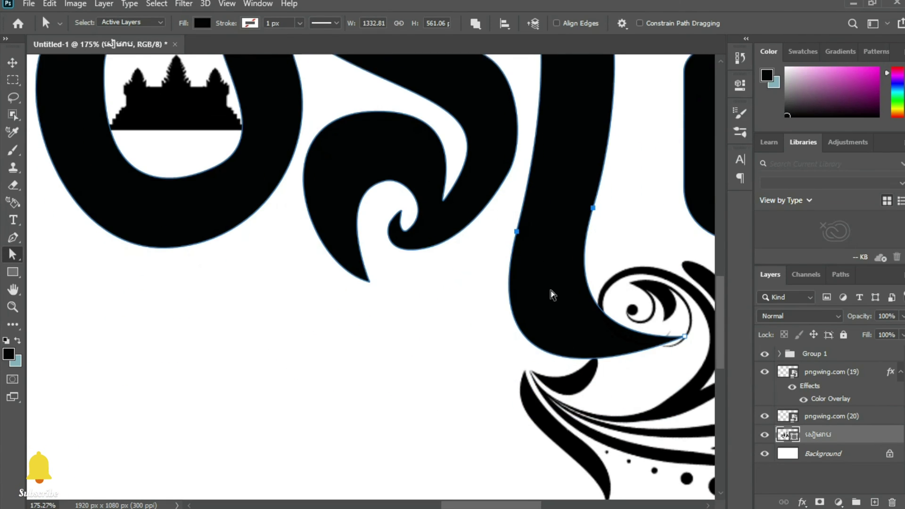
mouse_move(561, 371)
left_mouse_down()
mouse_move(570, 442)
mouse_move(456, 300)
mouse_move(497, 362)
left_mouse_up()
scroll(571, 441, "down", 2)
scroll(513, 348, "down", 3)
scroll(490, 330, "up", 1)
Curve the notch and tip at the tail's end
key("p")
scroll(549, 413, "up", 1)
key("a")
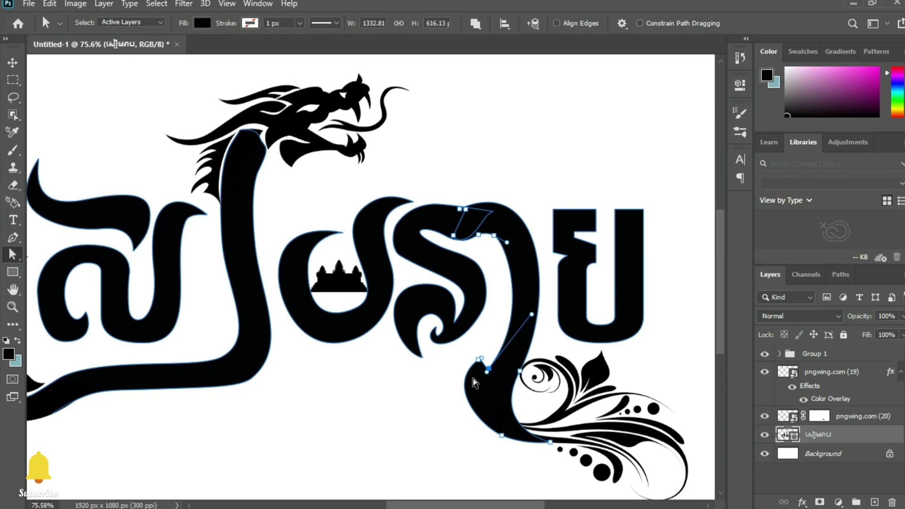
scroll(473, 378, "up", 10)
left_click_drag(351, 424, 300, 426)
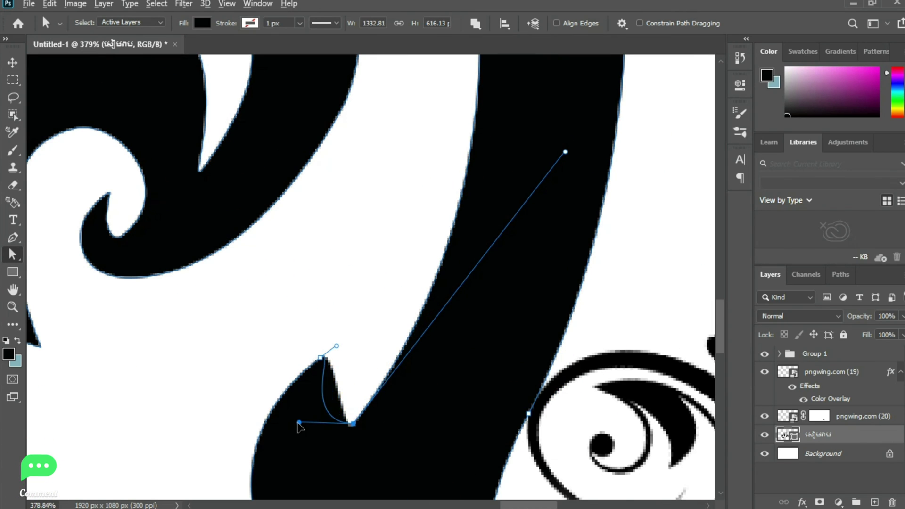
left_click_drag(336, 346, 343, 351)
left_click_drag(386, 332, 394, 352)
scroll(394, 352, "down", 2)
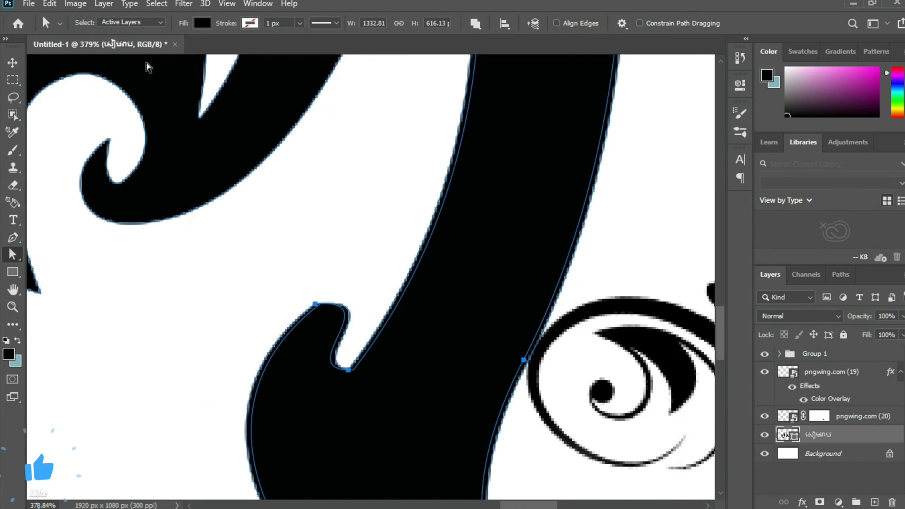
Refine the tail's edge anchors and curl handles so it hooks into the flourish
left_click(321, 305)
scroll(386, 335, "down", 8)
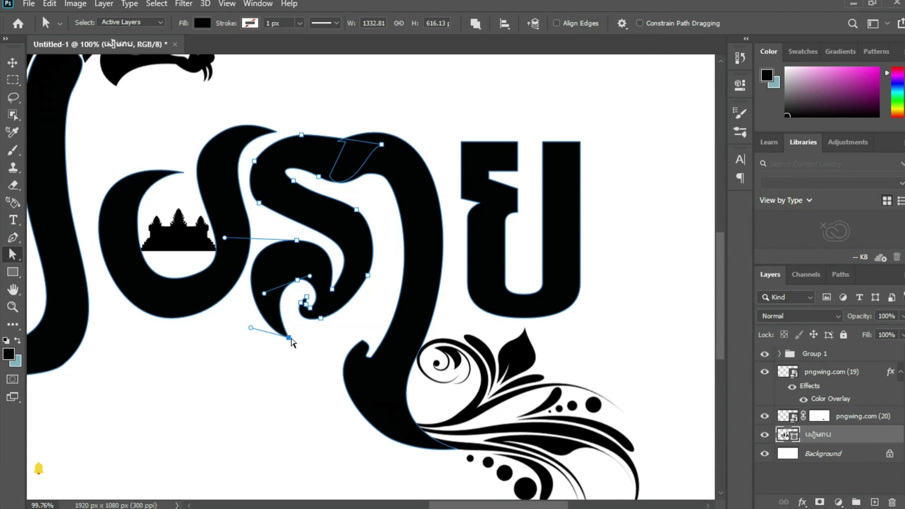
scroll(287, 344, "up", 4)
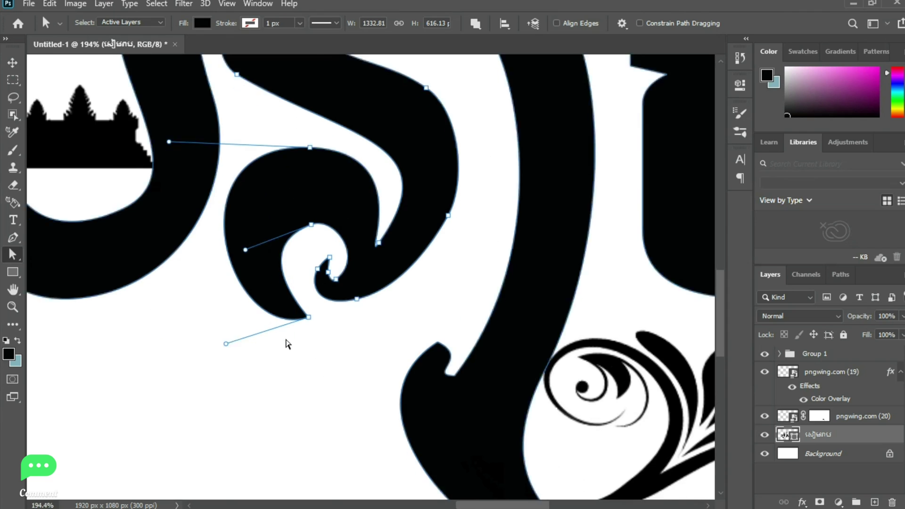
scroll(264, 302, "up", 2)
left_click_drag(206, 361, 208, 344)
scroll(294, 192, "up", 2)
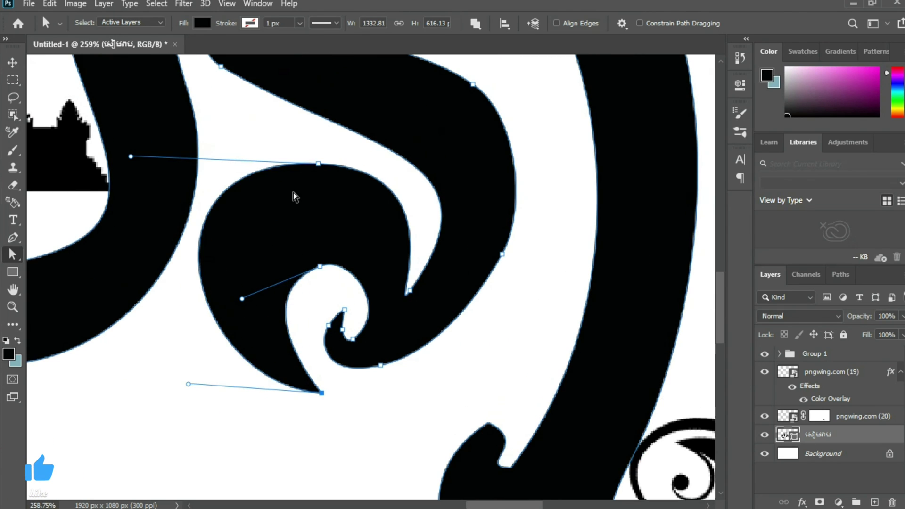
left_click_drag(434, 156, 466, 154)
scroll(391, 284, "down", 4)
scroll(544, 311, "down", 2)
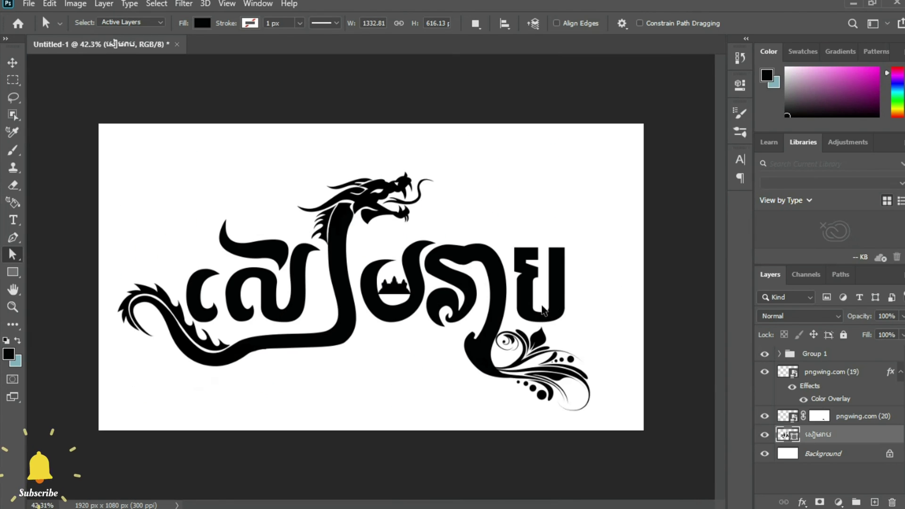
Show the word's path outline, then add and delete a stray empty layer
left_click(533, 315)
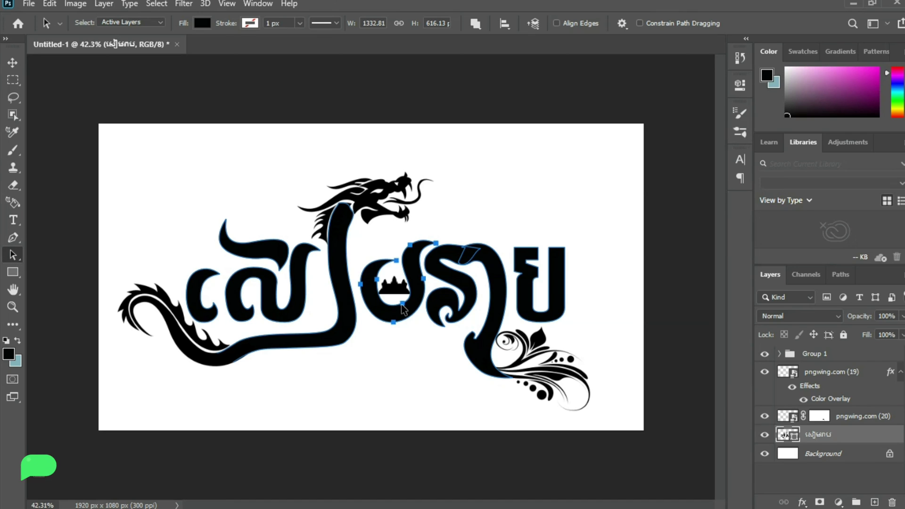
left_click(873, 503)
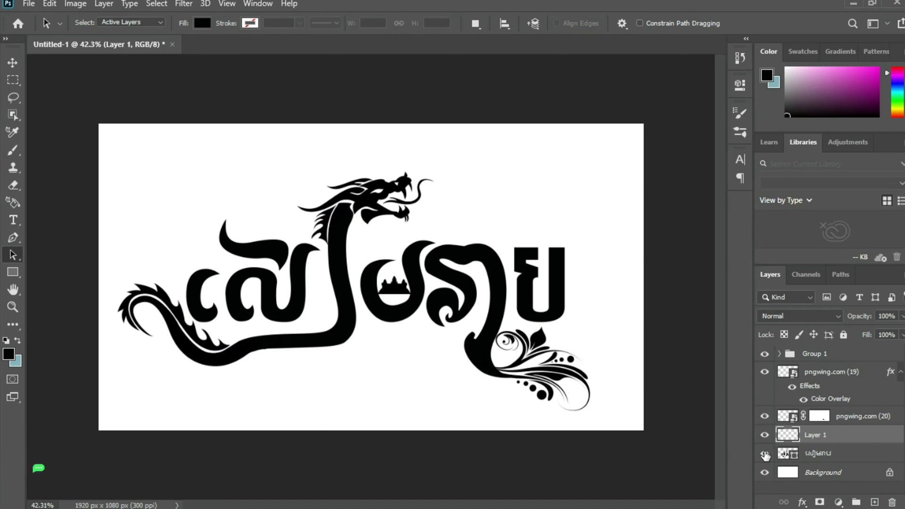
left_click(891, 503)
left_click(411, 207)
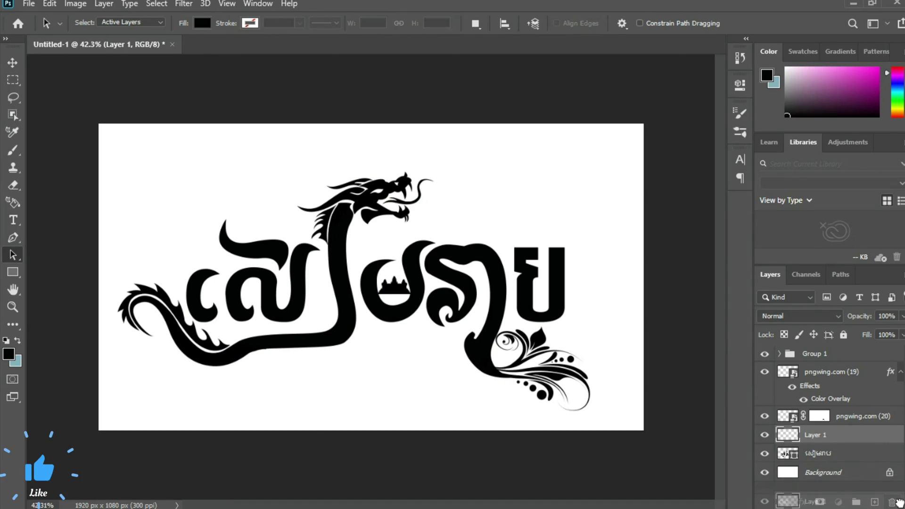
Duplicate the word shape layer via the Layer menu
left_click(382, 310)
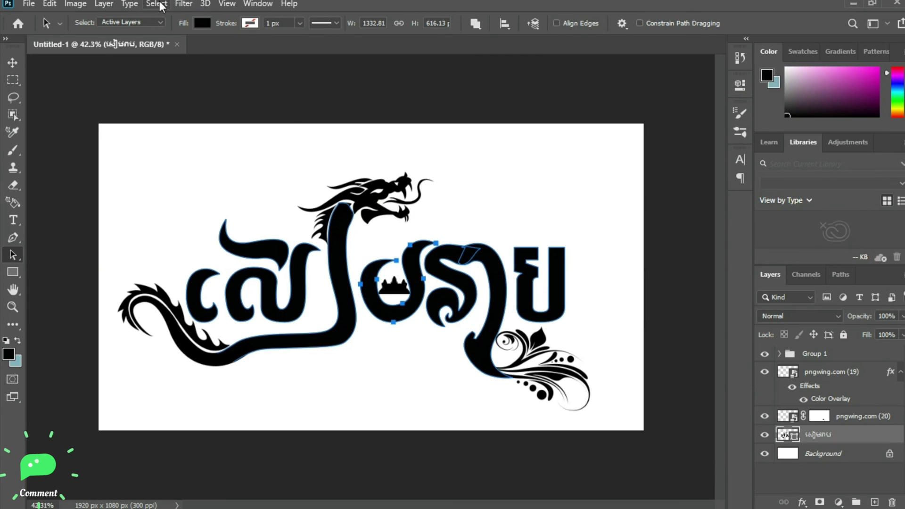
left_click(76, 5)
mouse_move(104, 4)
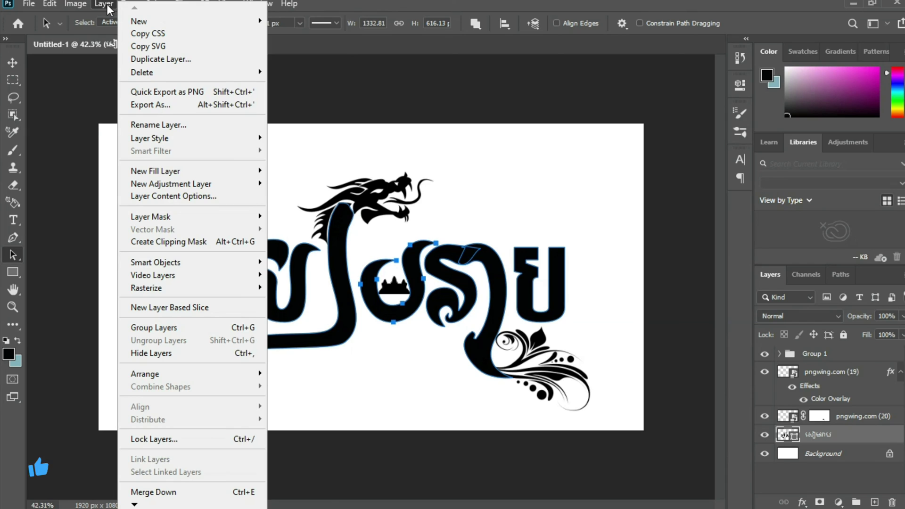
mouse_move(138, 22)
left_click(330, 140)
Shift the copy's final letter path left and down onto its neighbour
left_click(13, 63)
mouse_move(542, 283)
left_mouse_down()
mouse_move(584, 283)
mouse_move(526, 295)
left_mouse_up()
key("a")
left_click(542, 283)
key("Delete")
scroll(526, 295, "up", 5)
mouse_move(467, 231)
left_mouse_down()
mouse_move(364, 255)
mouse_move(364, 218)
left_mouse_up()
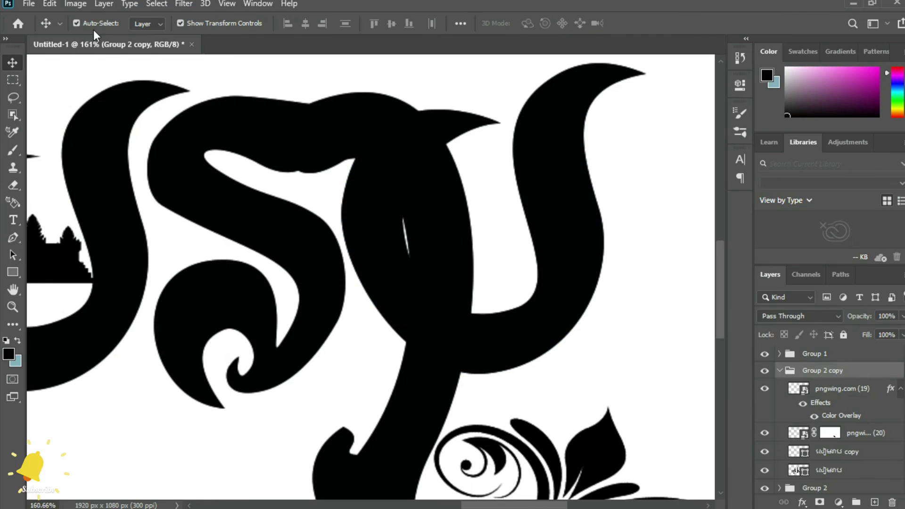
Fade the copy layer with the moved letter to 12% opacity
scroll(830, 401, "down", 1)
left_click(839, 430)
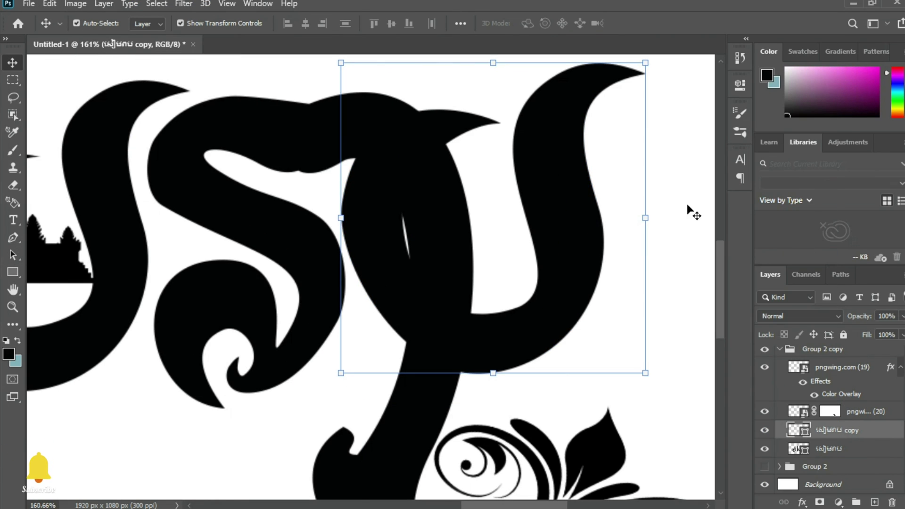
left_click_drag(902, 330, 850, 332)
scroll(572, 368, "up", 2)
scroll(415, 299, "up", 2)
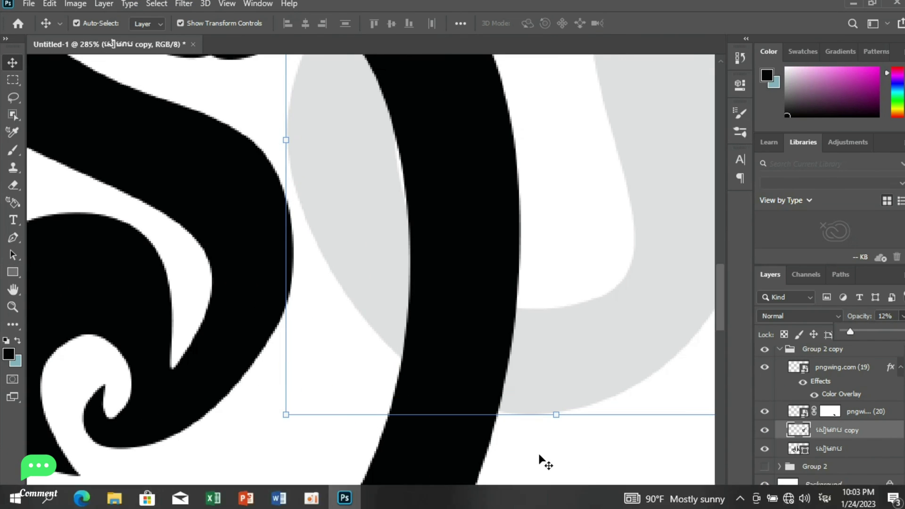
scroll(433, 327, "up", 3)
Draw a closed pen cut path along the letter's edge and load it as a selection
left_click(14, 243)
scroll(505, 408, "down", 2)
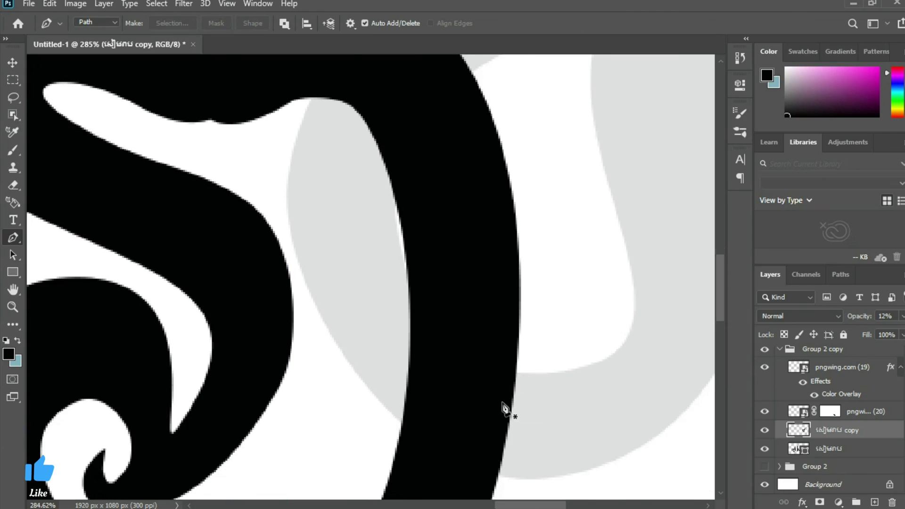
scroll(519, 377, "down", 2)
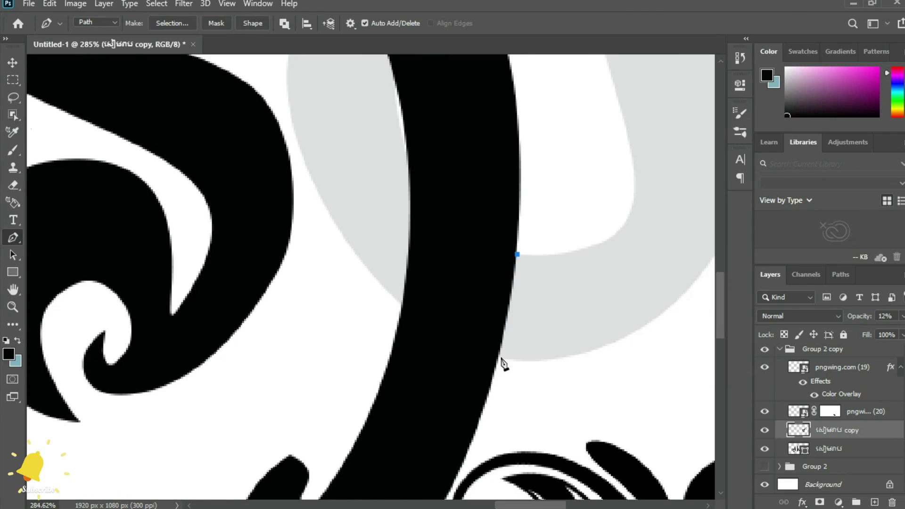
key("Escape")
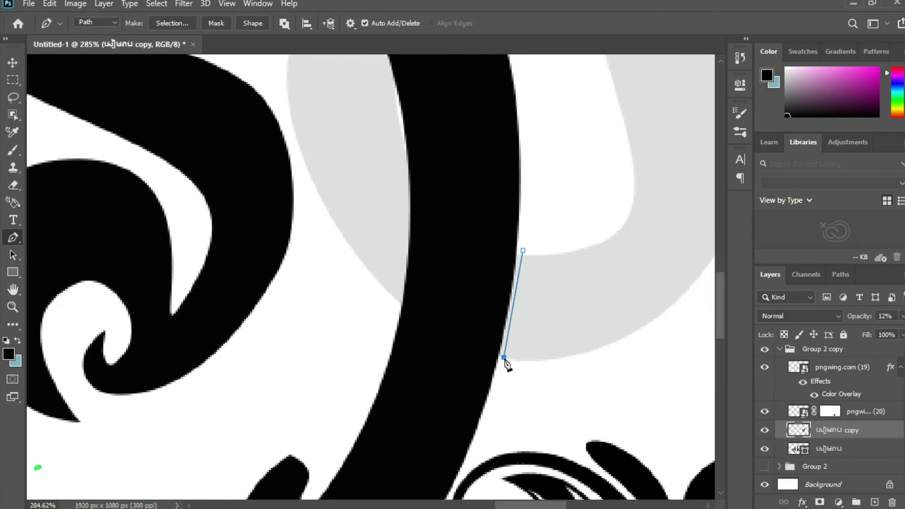
left_click(393, 317)
scroll(405, 246, "up", 2)
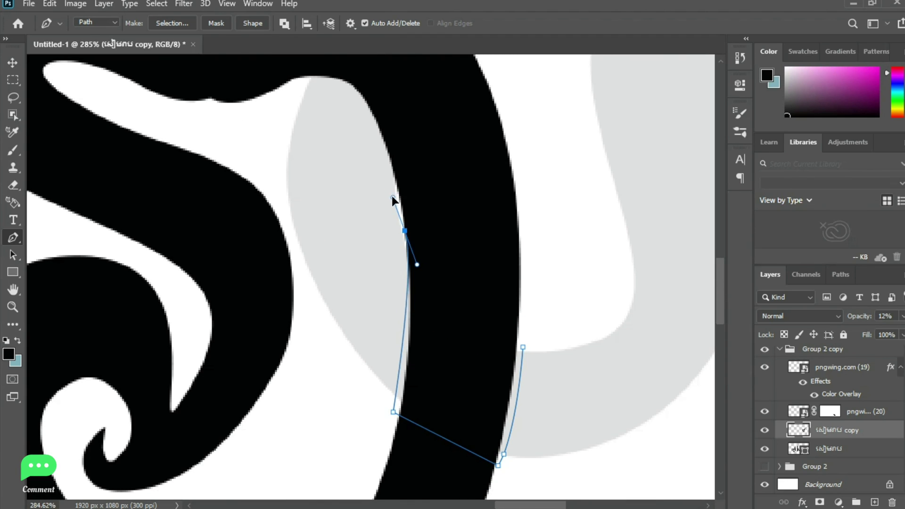
left_click(523, 347)
key("ctrl+Return")
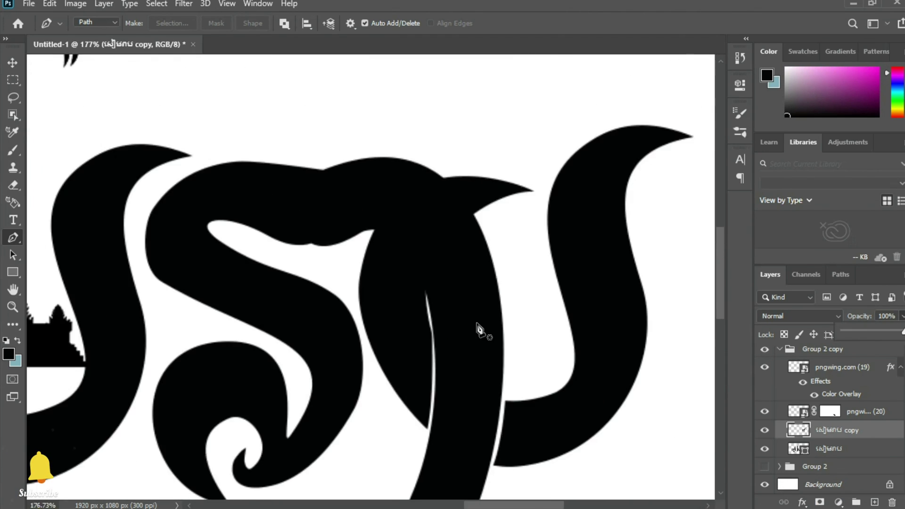
Rasterize the original word layer and fade it to 11% for tracing
left_click(839, 449)
right_click(830, 453)
left_click(694, 202)
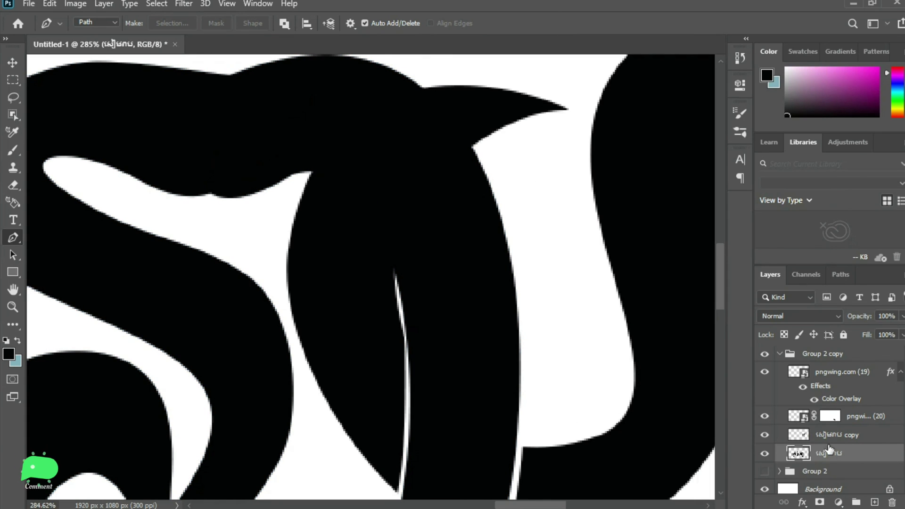
key("1")
key("1")
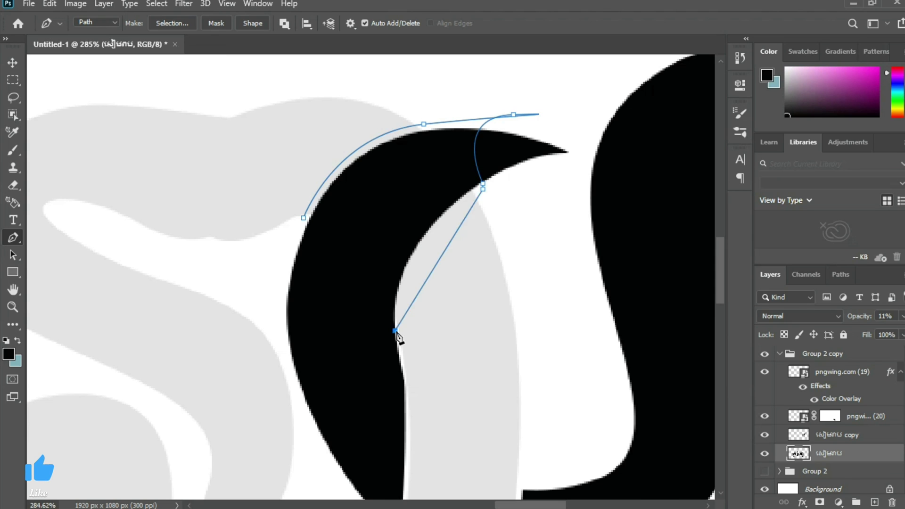
Close a second cut path as a selection and restore the word layer to full opacity
left_click(266, 270)
left_click(303, 218)
key("ctrl+Return")
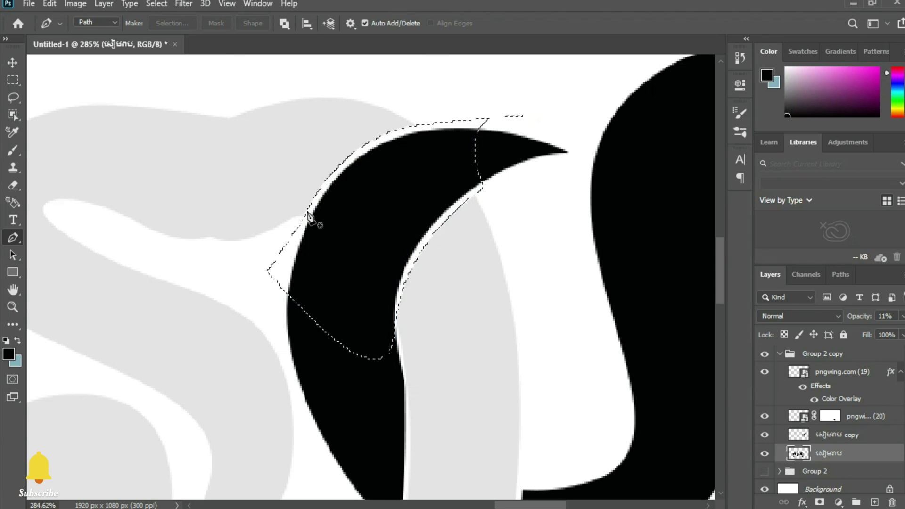
key("0")
scroll(324, 283, "down", 5)
scroll(420, 349, "up", 2)
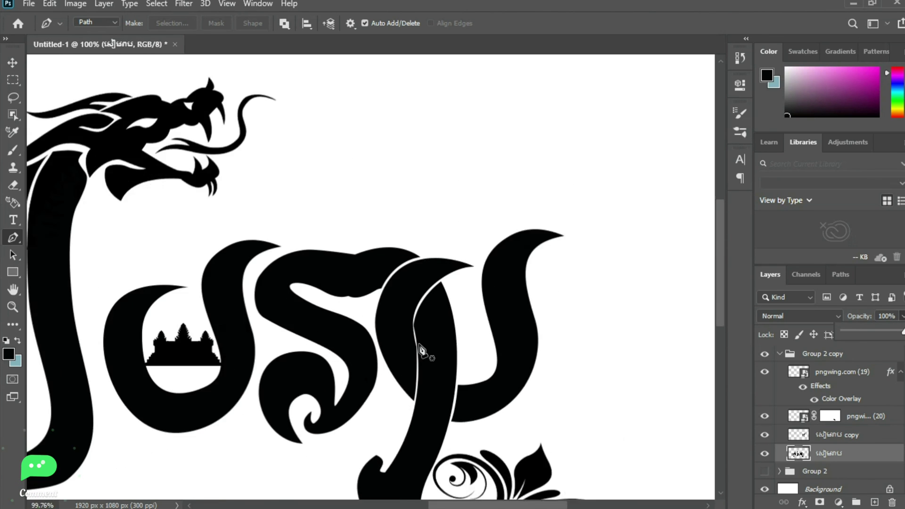
scroll(421, 402, "down", 1)
scroll(420, 402, "down", 3)
Nudge the word layer slightly left with a transform and commit it
key("v")
key("a")
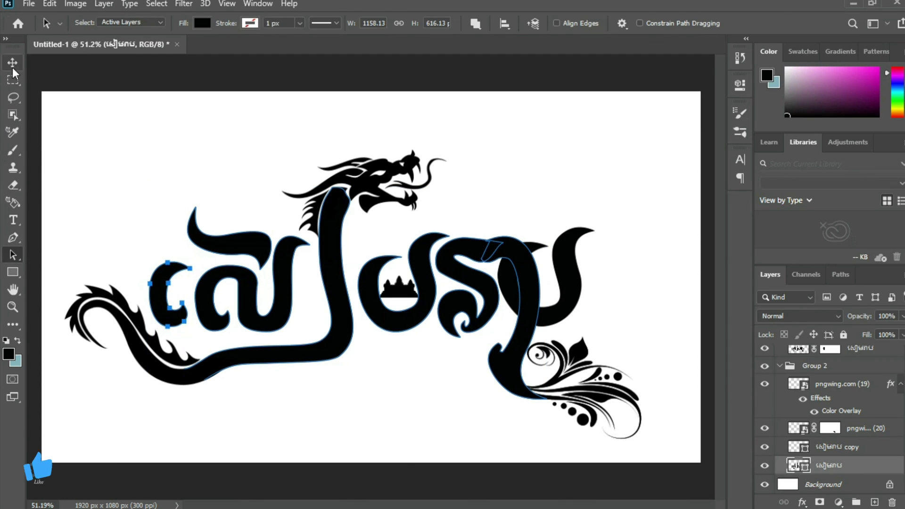
left_click(13, 62)
left_click_drag(556, 182, 528, 175)
key("Return")
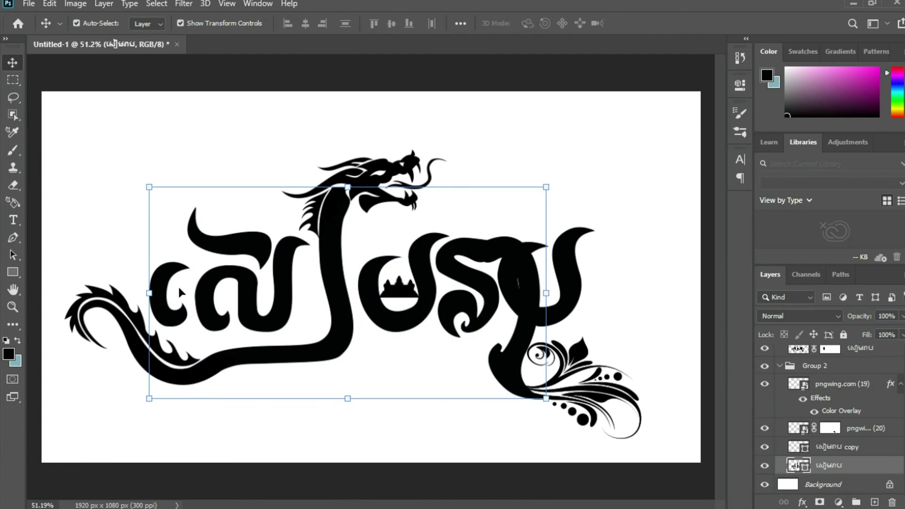
scroll(177, 330, "up", 6)
scroll(177, 334, "up", 2)
scroll(177, 334, "left", 2)
Drag the opening vowel's anchors and handles to widen its top curve into a sharper point
key("a")
left_click(830, 465)
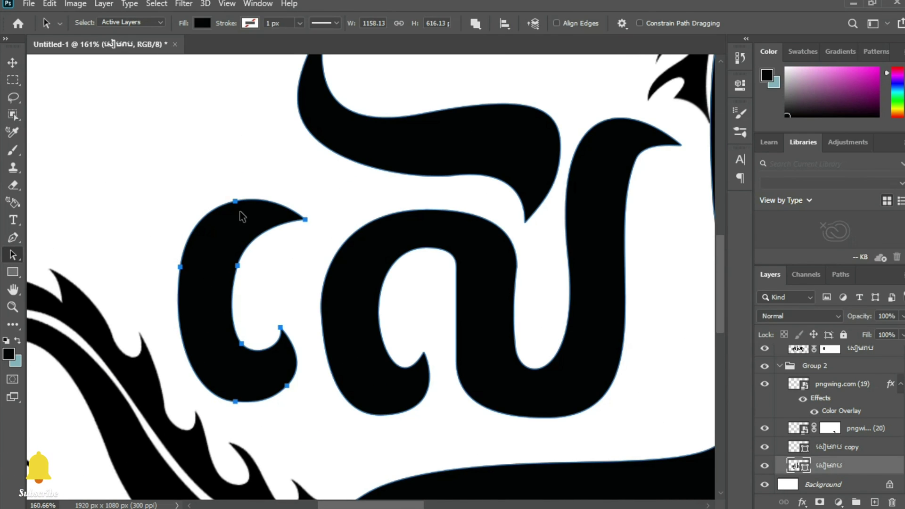
scroll(240, 235, "up", 2)
left_click_drag(241, 246, 255, 238)
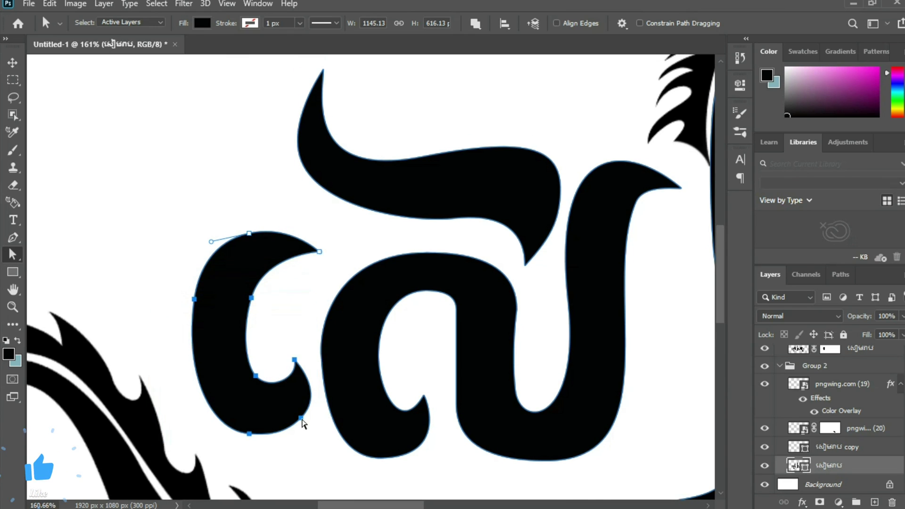
left_click_drag(303, 424, 299, 450)
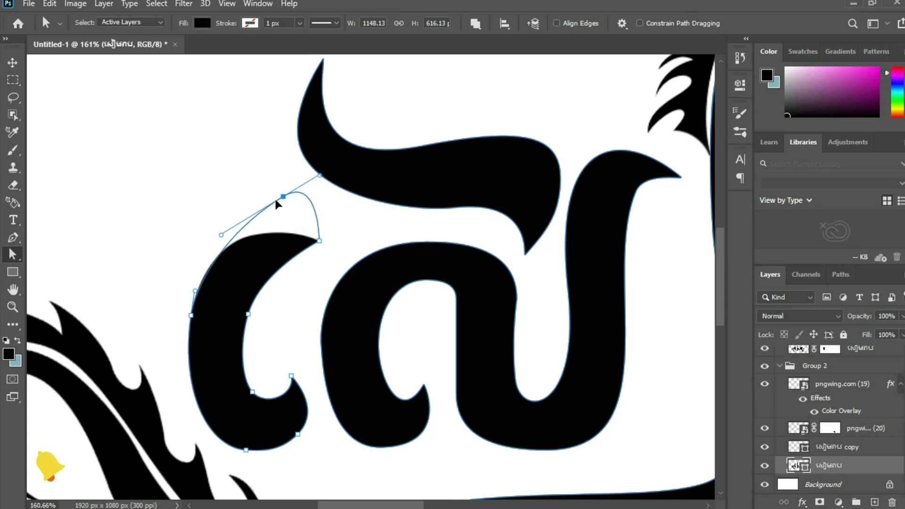
left_click_drag(275, 200, 270, 198)
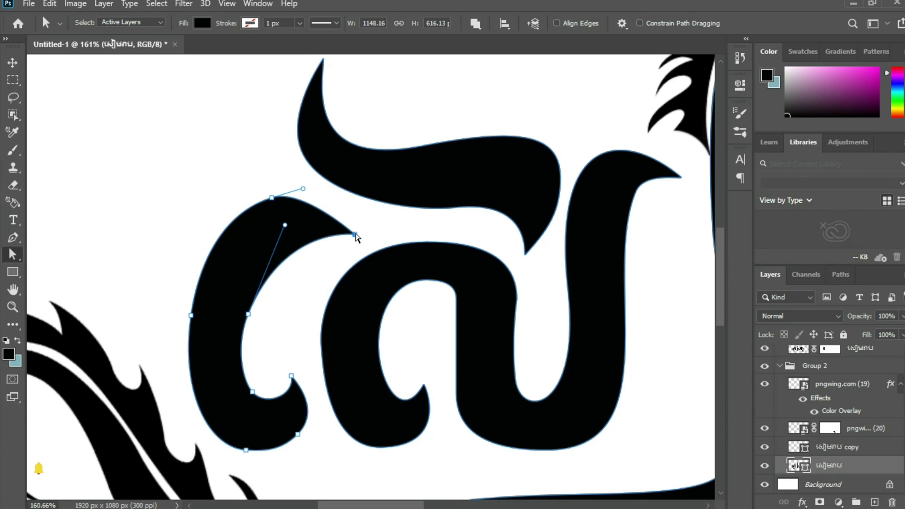
scroll(198, 297, "down", 2)
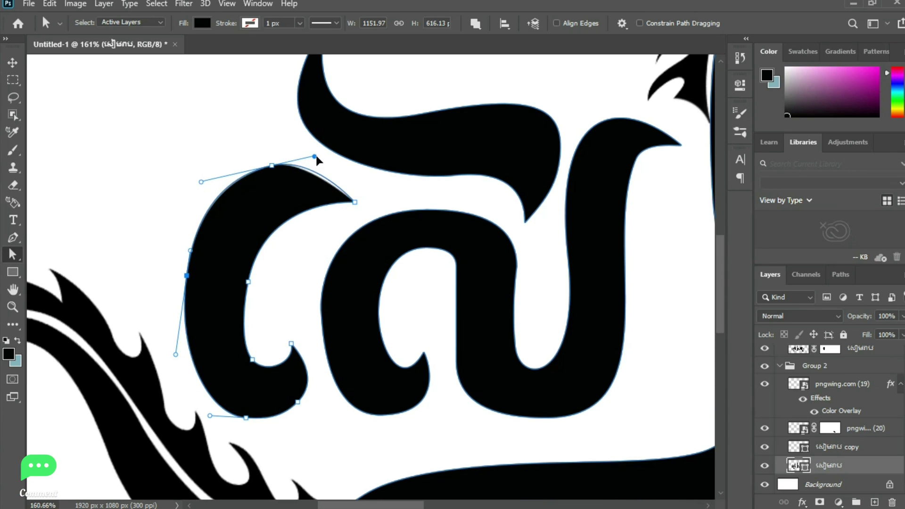
scroll(316, 161, "down", 2)
left_click(246, 240)
scroll(302, 351, "down", 2)
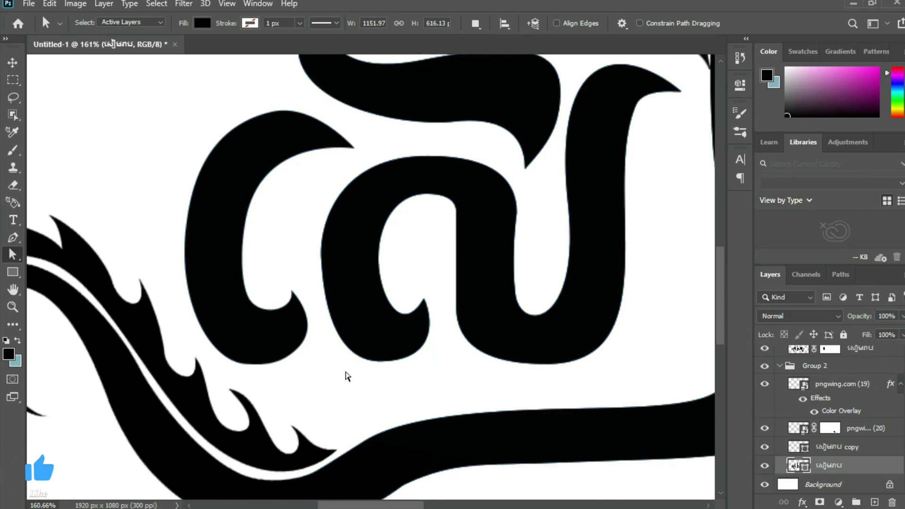
scroll(345, 375, "down", 5)
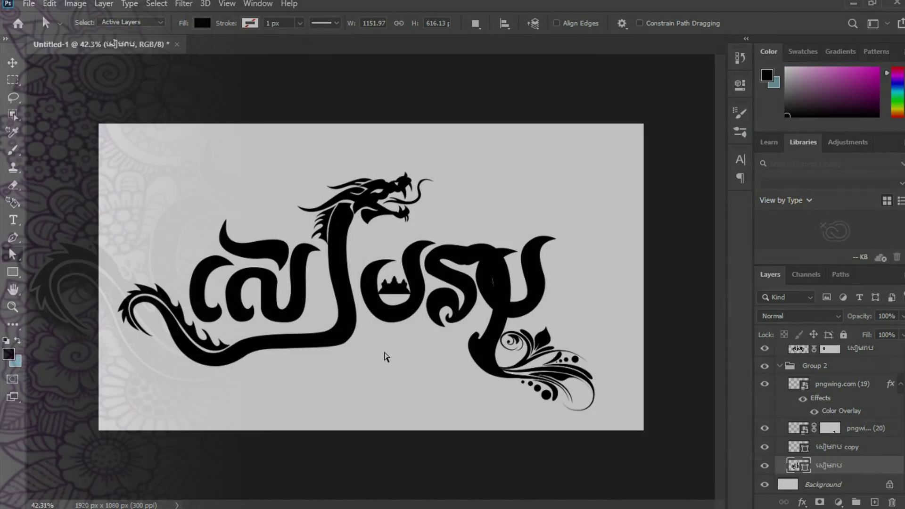